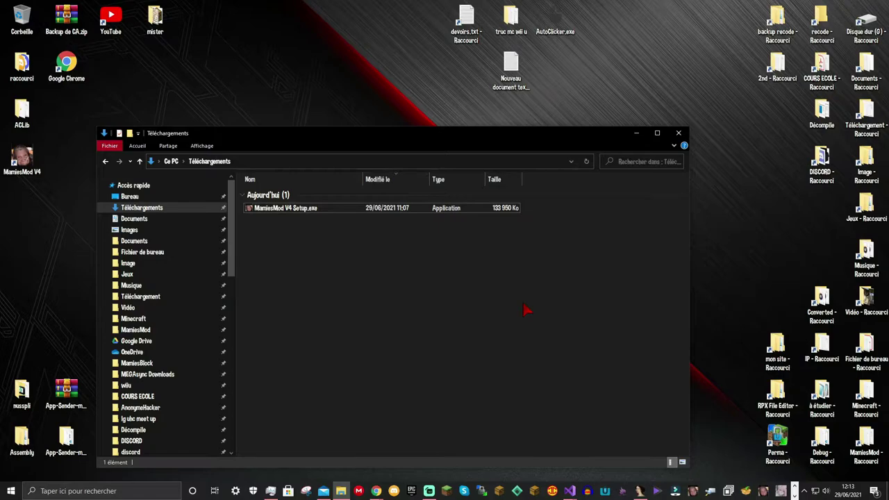
Run MamiesMod V4 Setup.exe from the Téléchargements folder and confirm Français as the installer language
{"action": "left_click", "coordinate": [257, 212]}
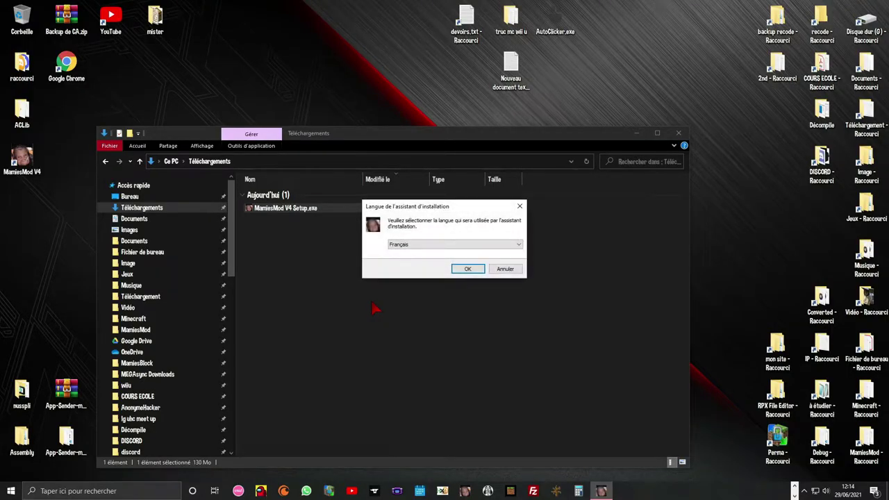
{"action": "left_click", "coordinate": [427, 245]}
{"action": "left_click", "coordinate": [427, 250]}
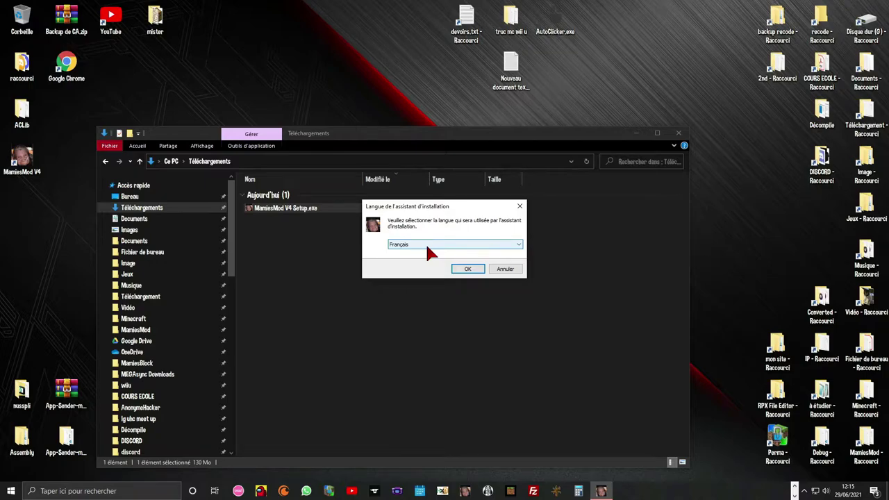
{"action": "left_click", "coordinate": [462, 270]}
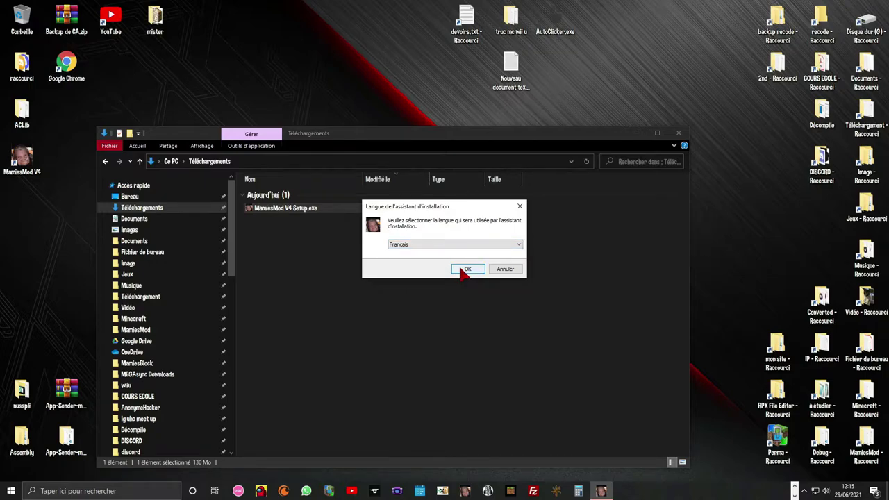
{"action": "left_click", "coordinate": [465, 269]}
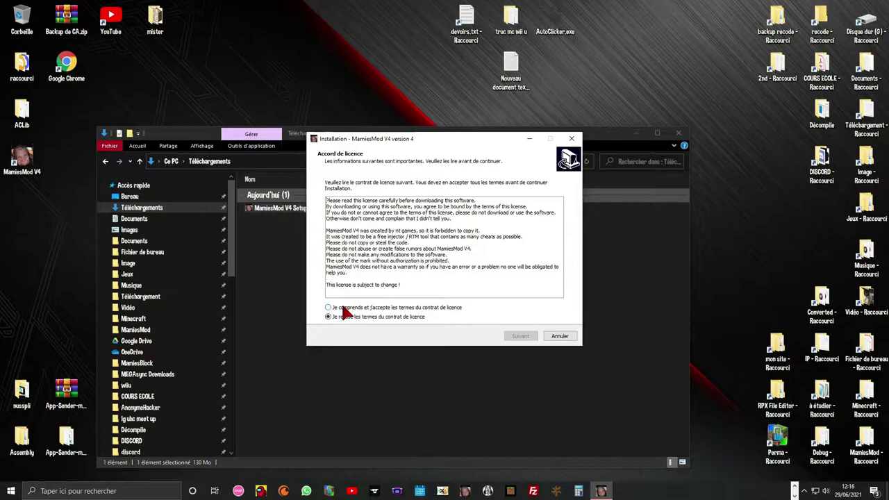
Read through the licence agreement text, accept its terms and continue the installation
{"action": "left_click_drag", "start_coordinate": [334, 207], "coordinate": [432, 277]}
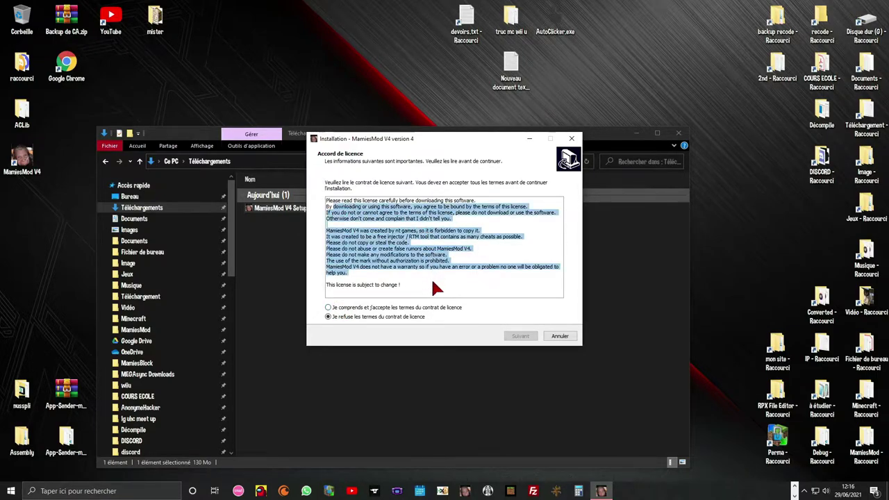
{"action": "left_click", "coordinate": [440, 278]}
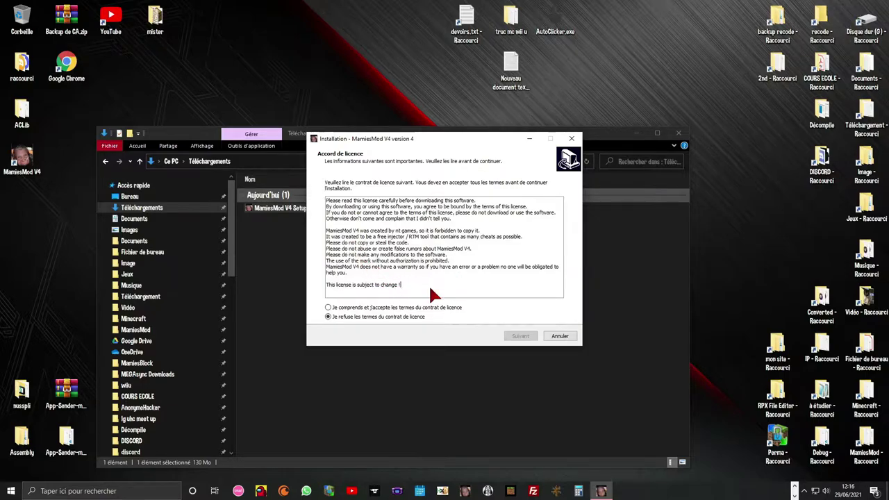
{"action": "left_click_drag", "start_coordinate": [423, 206], "coordinate": [432, 281]}
{"action": "left_click", "coordinate": [432, 282]}
{"action": "left_click", "coordinate": [416, 286]}
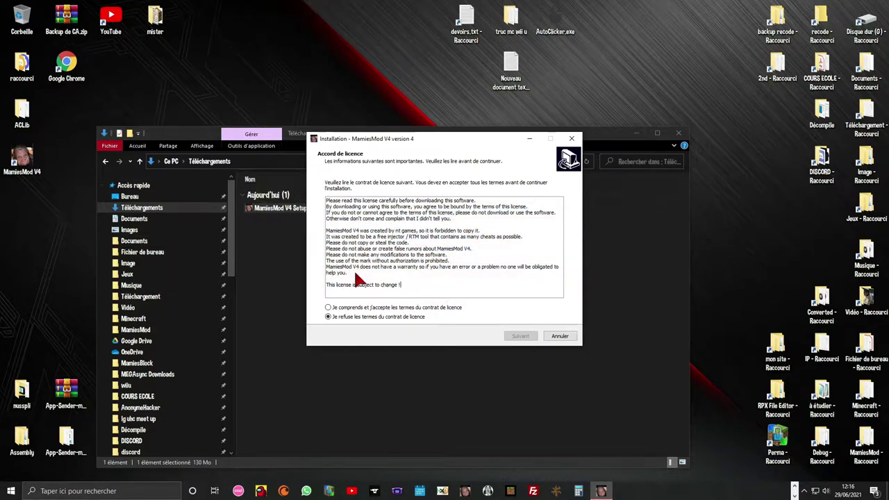
{"action": "key", "text": "ctrl+a"}
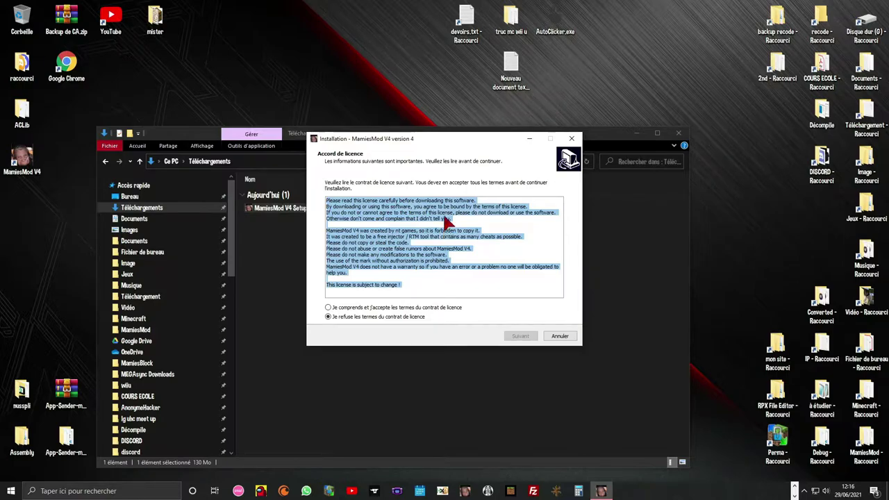
{"action": "left_click", "coordinate": [356, 281]}
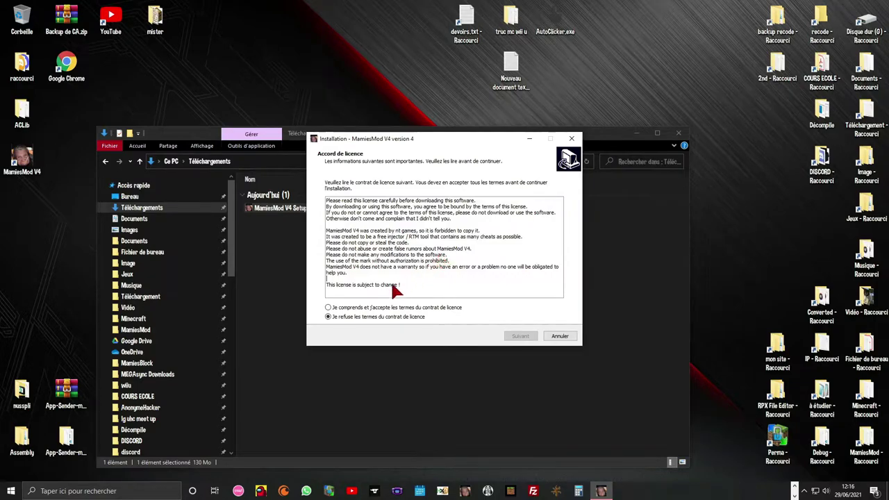
{"action": "left_click", "coordinate": [346, 308]}
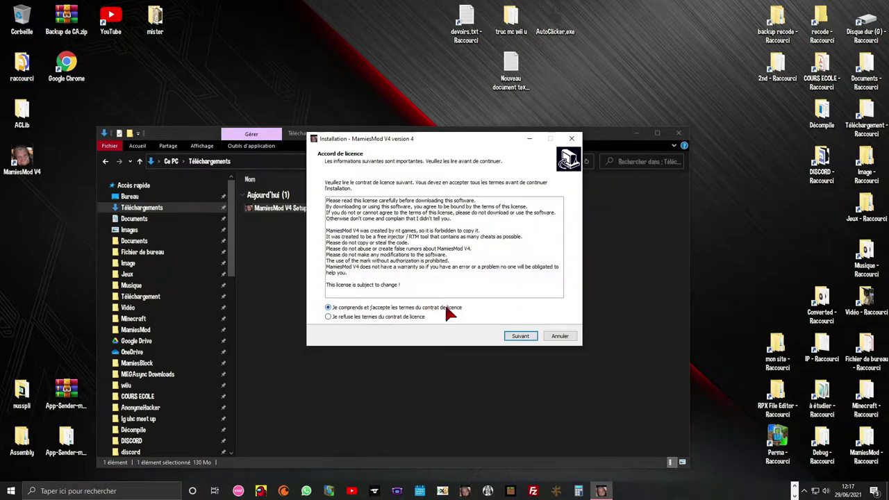
{"action": "left_click", "coordinate": [514, 336]}
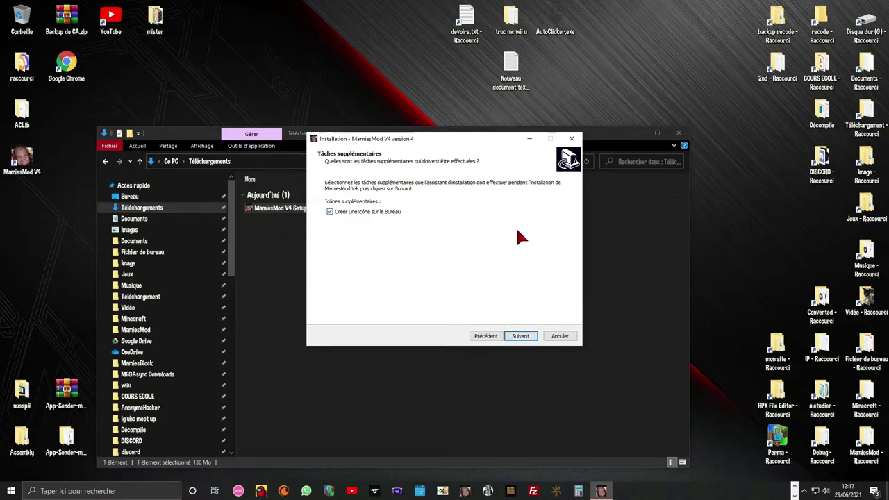
Install MamiesMod V4 with a desktop icon and finish the wizard with the option to run the program kept enabled
{"action": "left_click", "coordinate": [521, 336]}
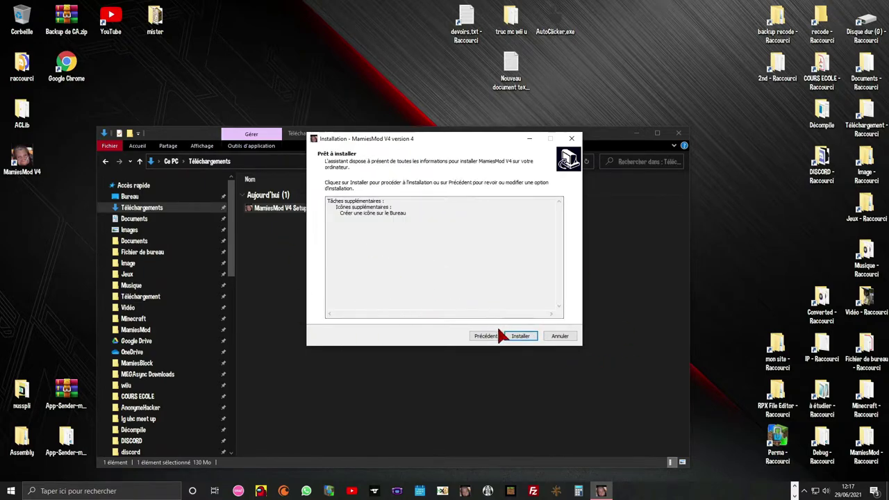
{"action": "left_click", "coordinate": [514, 337]}
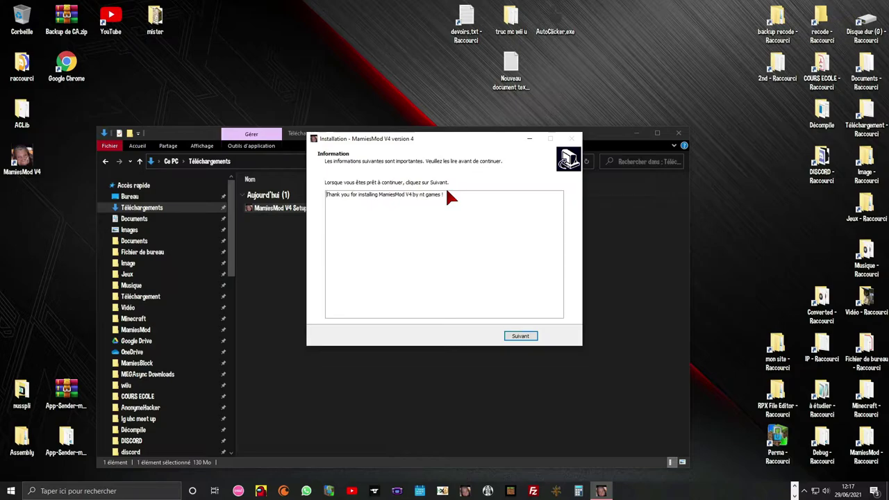
{"action": "left_click_drag", "start_coordinate": [327, 194], "coordinate": [453, 193]}
{"action": "left_click", "coordinate": [464, 206]}
{"action": "left_click_drag", "start_coordinate": [349, 197], "coordinate": [473, 193]}
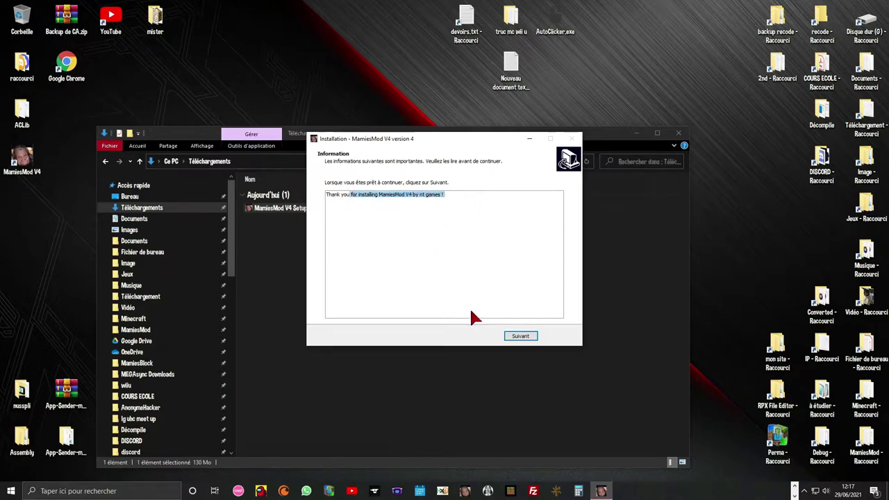
{"action": "left_click", "coordinate": [521, 337]}
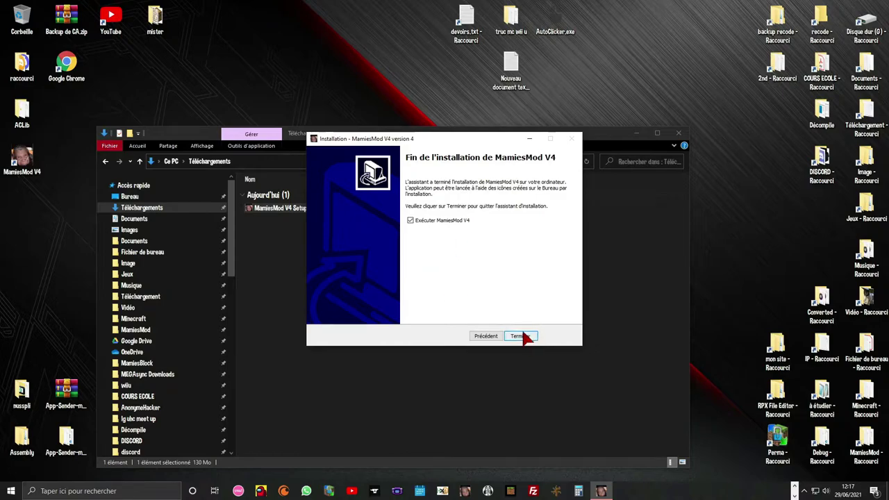
{"action": "left_click", "coordinate": [522, 336]}
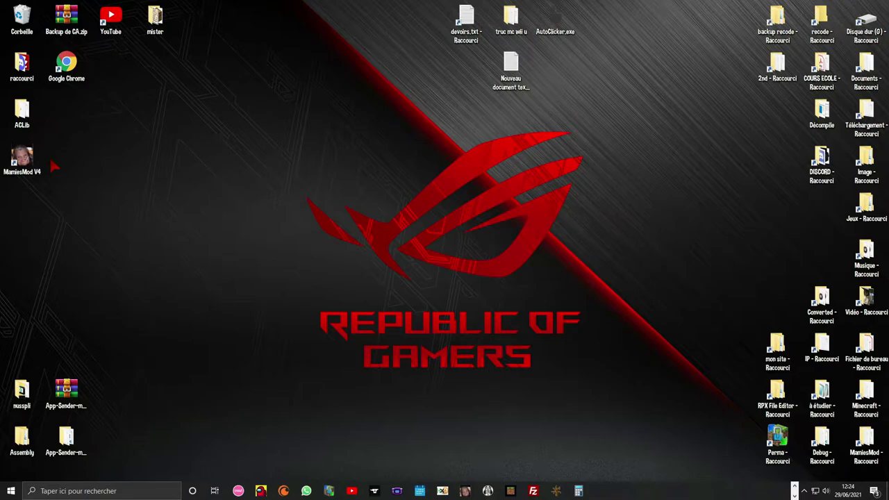
Move the MamiesMod V4 shortcut to the middle of the desktop and launch the program from it
{"action": "left_click_drag", "start_coordinate": [22, 160], "coordinate": [422, 255]}
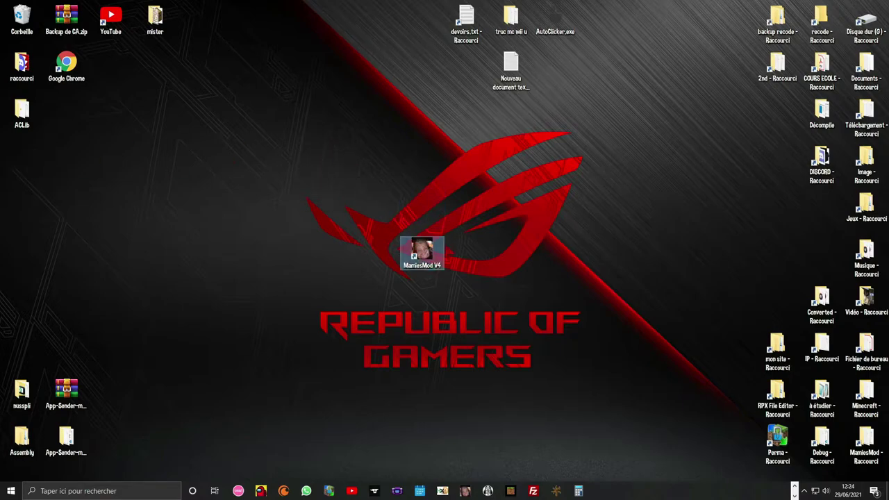
{"action": "double_click", "coordinate": [426, 251]}
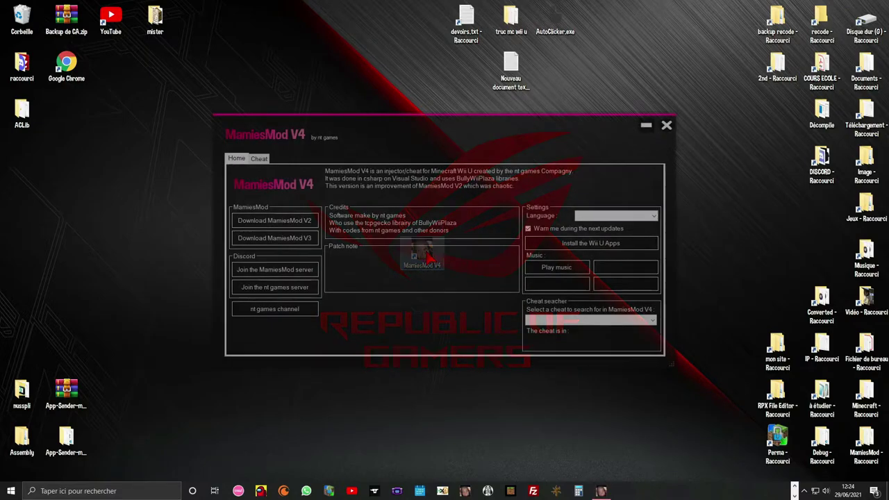
{"action": "left_click_drag", "start_coordinate": [364, 127], "coordinate": [401, 113]}
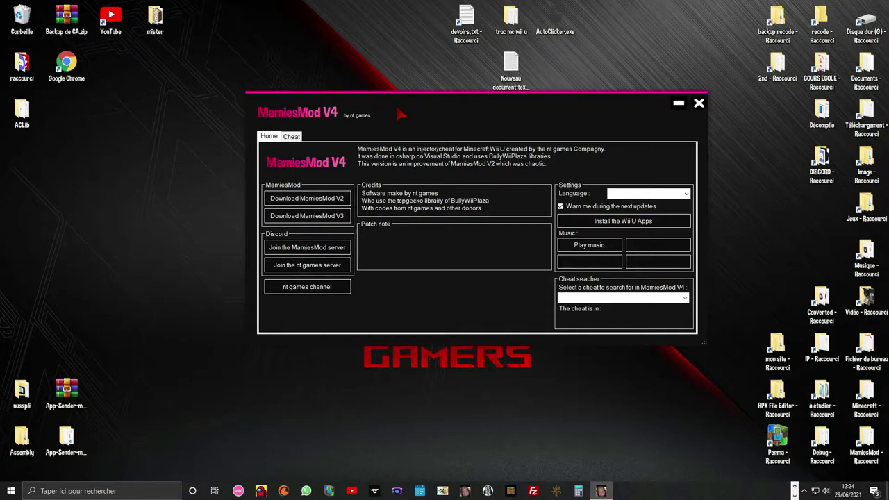
{"action": "left_click_drag", "start_coordinate": [401, 114], "coordinate": [406, 159]}
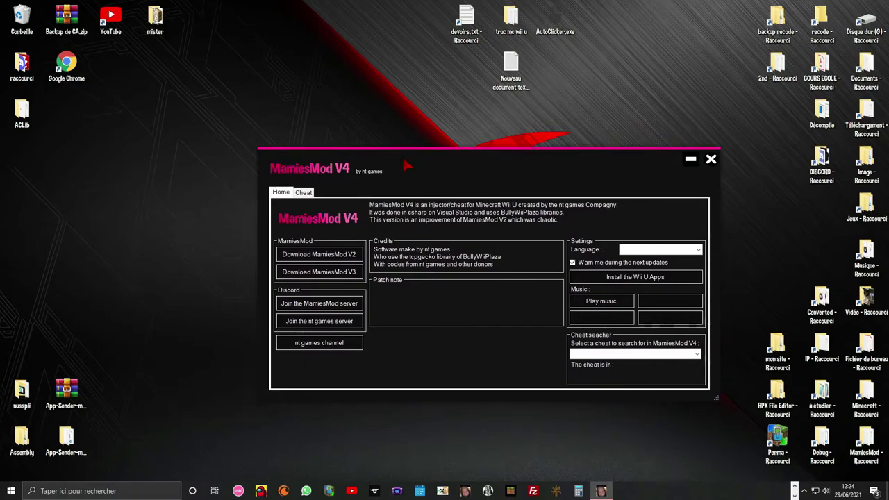
{"action": "left_click_drag", "start_coordinate": [406, 165], "coordinate": [370, 129]}
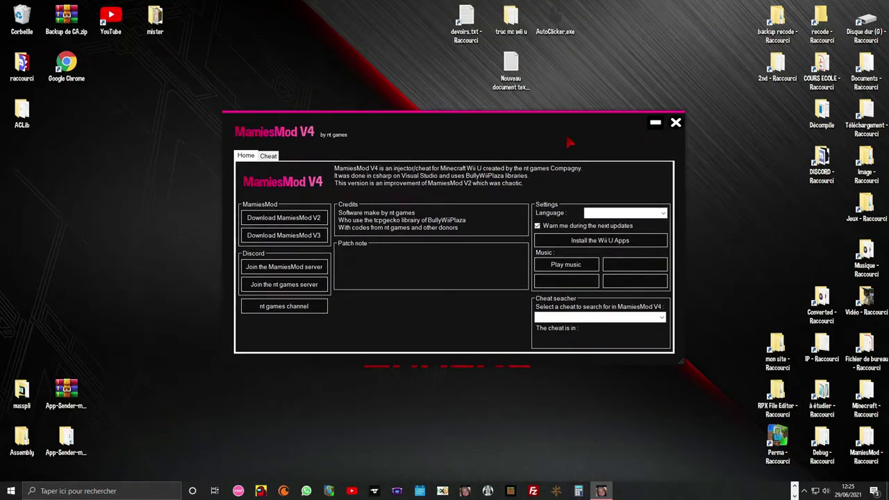
{"action": "left_click_drag", "start_coordinate": [570, 124], "coordinate": [577, 89]}
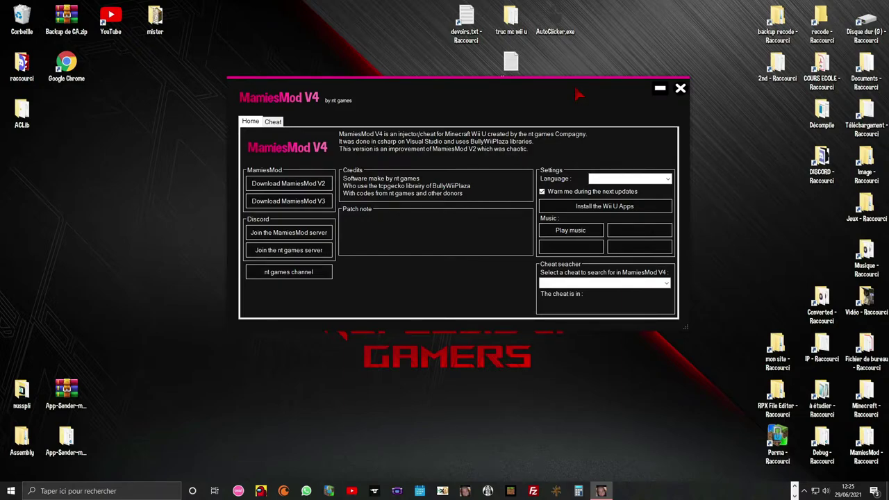
{"action": "left_click_drag", "start_coordinate": [415, 104], "coordinate": [405, 138]}
{"action": "left_click_drag", "start_coordinate": [464, 121], "coordinate": [453, 96]}
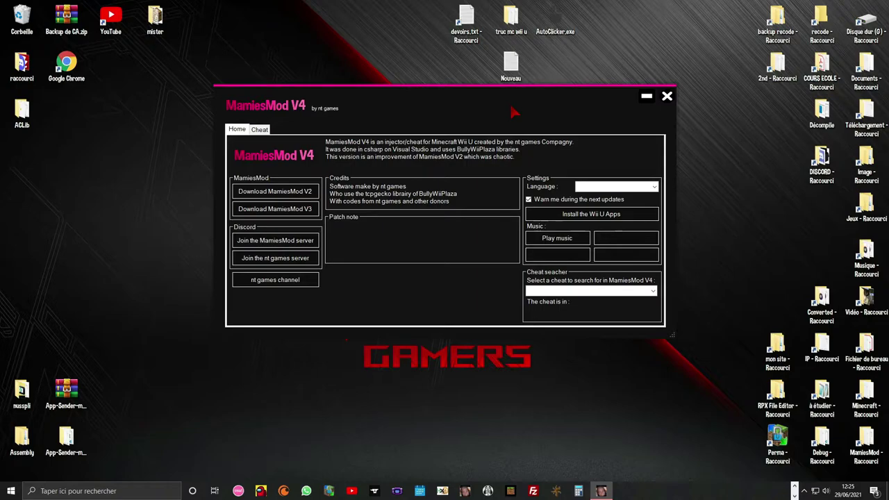
{"action": "left_click_drag", "start_coordinate": [493, 114], "coordinate": [529, 99]}
Set the interface language of MamiesMod V4 to French
{"action": "left_click", "coordinate": [688, 172]}
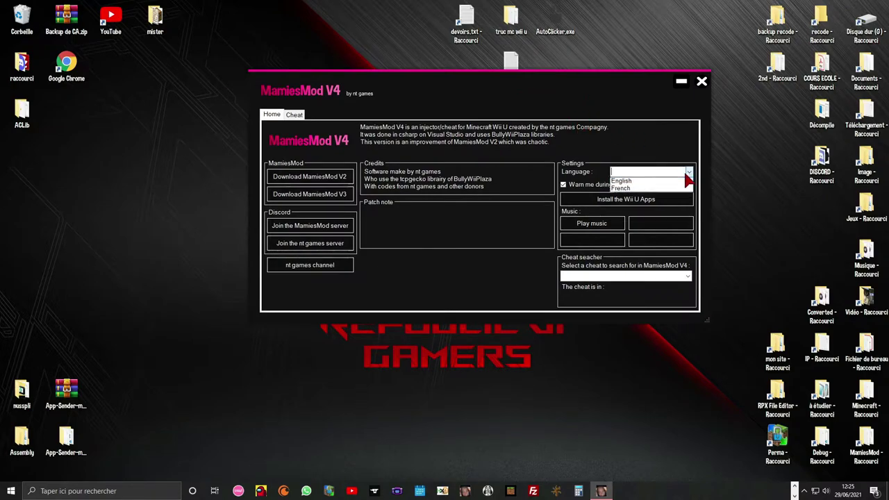
{"action": "left_click", "coordinate": [632, 191]}
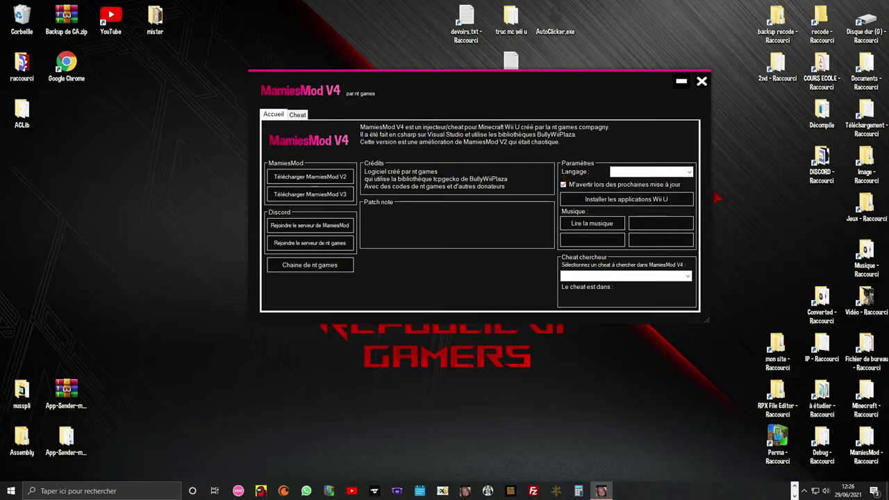
{"action": "left_click", "coordinate": [689, 173]}
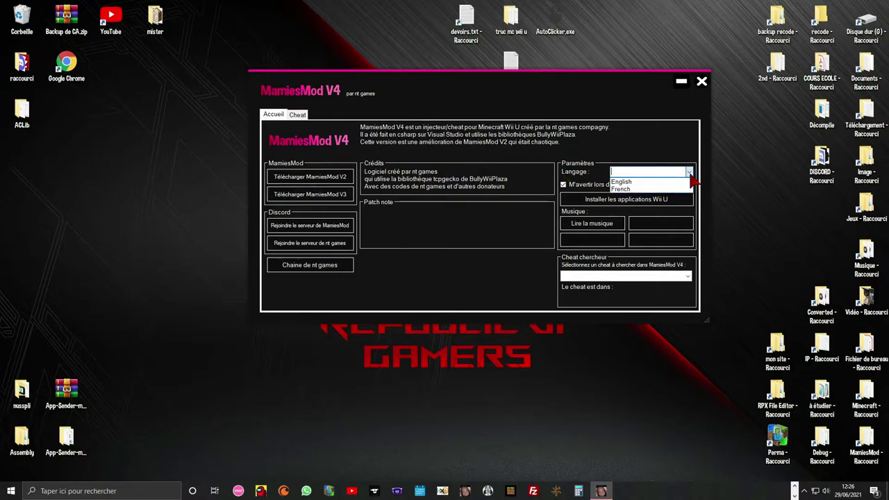
{"action": "left_click", "coordinate": [690, 177]}
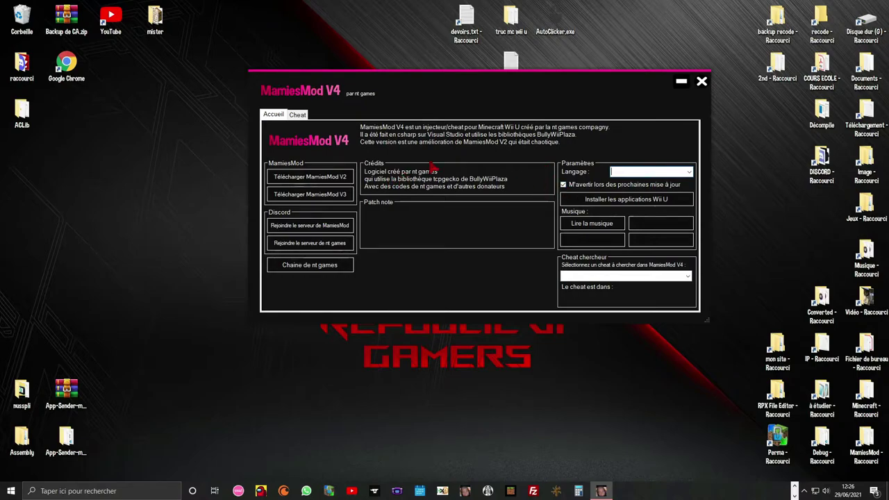
{"action": "left_click_drag", "start_coordinate": [403, 111], "coordinate": [379, 112]}
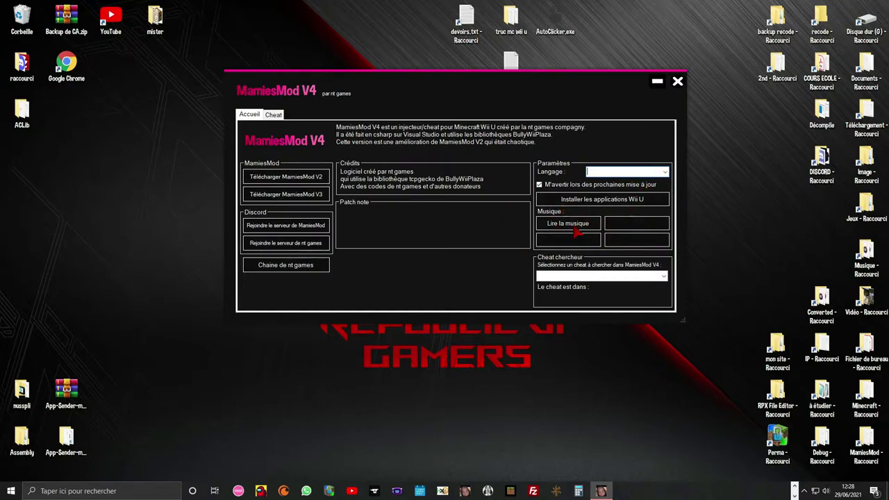
Start the built-in music playback and skip forward two tracks
{"action": "left_click", "coordinate": [566, 226]}
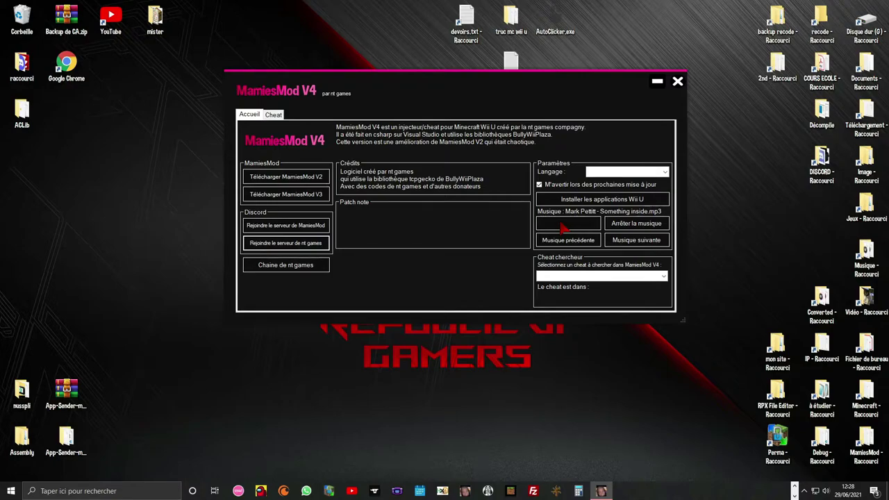
{"action": "left_click", "coordinate": [637, 241]}
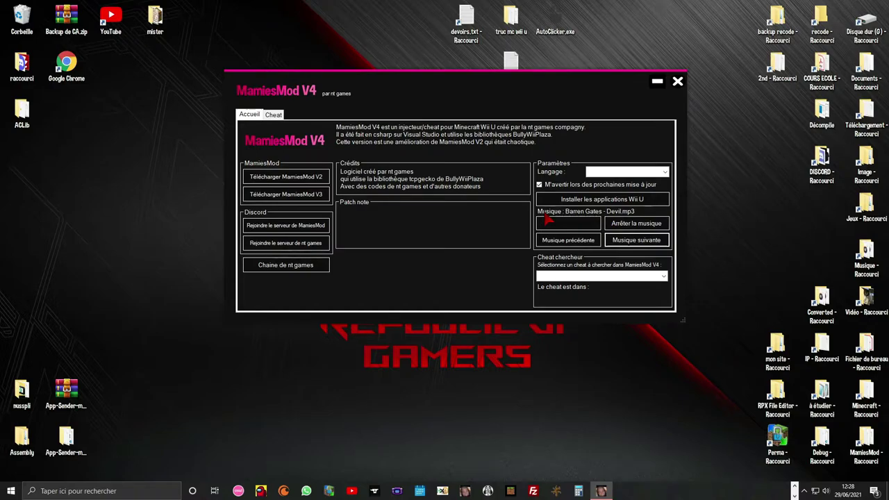
{"action": "left_click", "coordinate": [635, 240]}
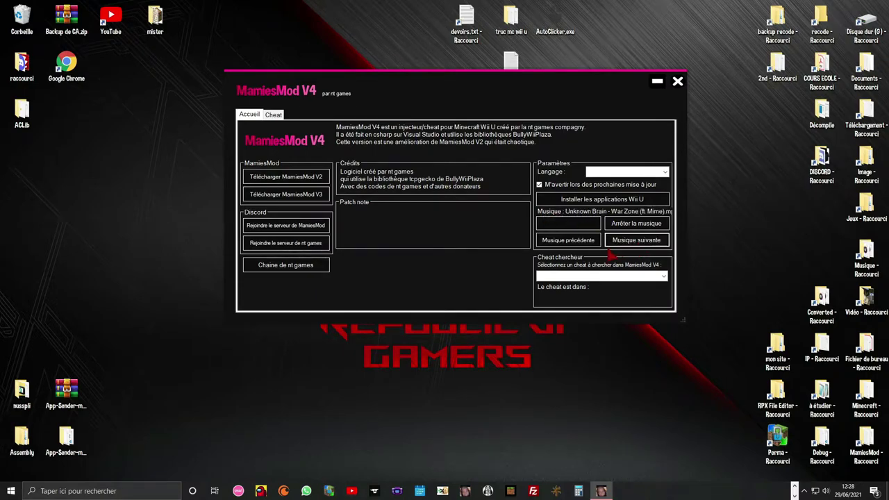
Stop and restart the music, go back one track, and end playback
{"action": "left_click", "coordinate": [632, 224]}
{"action": "left_click", "coordinate": [584, 225]}
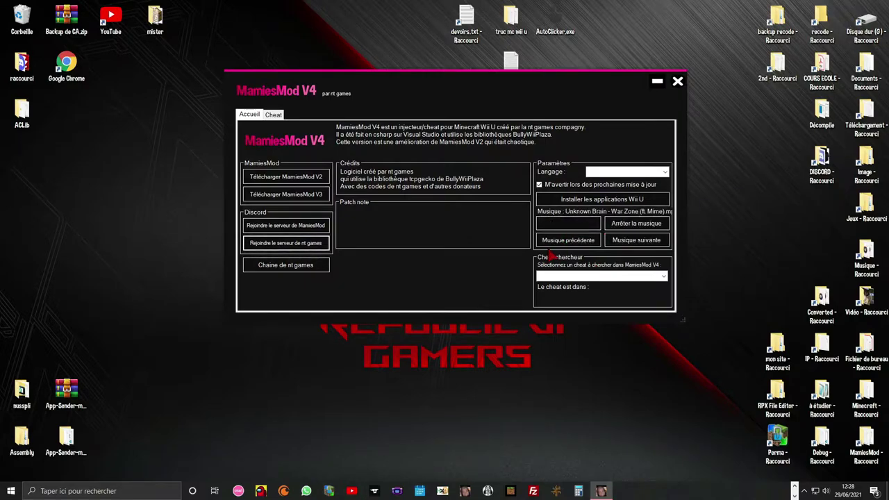
{"action": "left_click", "coordinate": [555, 241]}
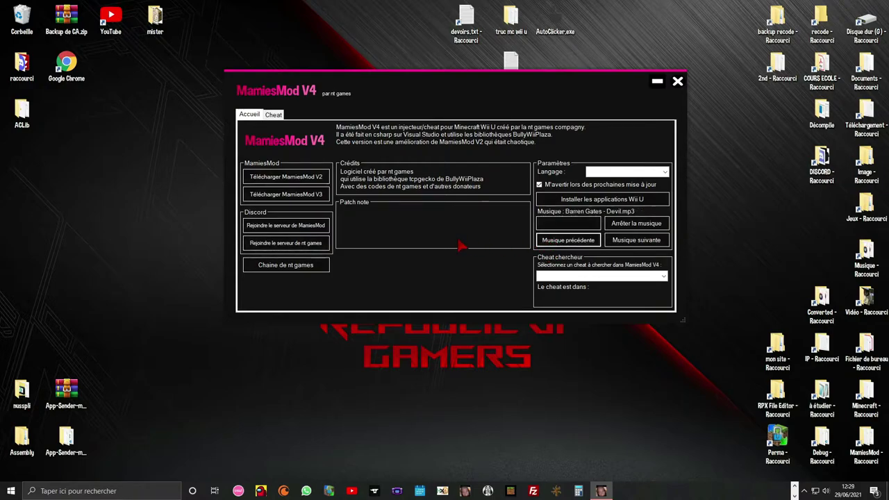
{"action": "left_click", "coordinate": [647, 238]}
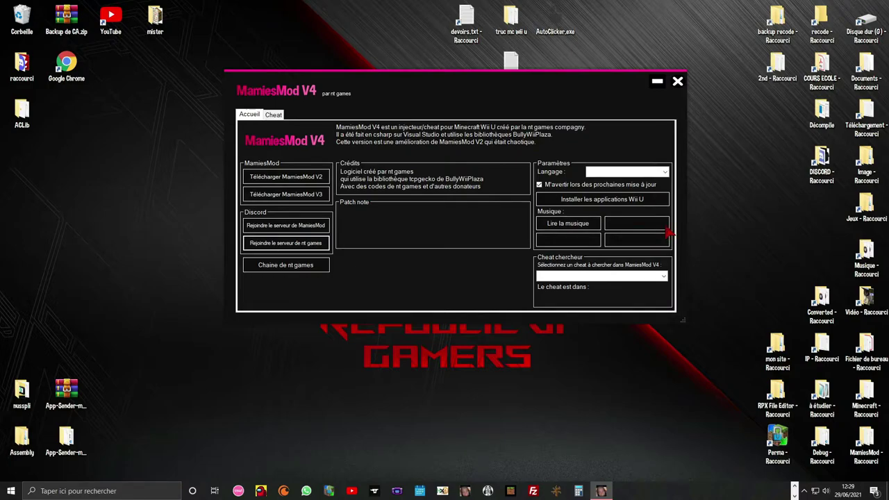
Look up where the Fly cheat is located using the cheat search
{"action": "left_click", "coordinate": [553, 277]}
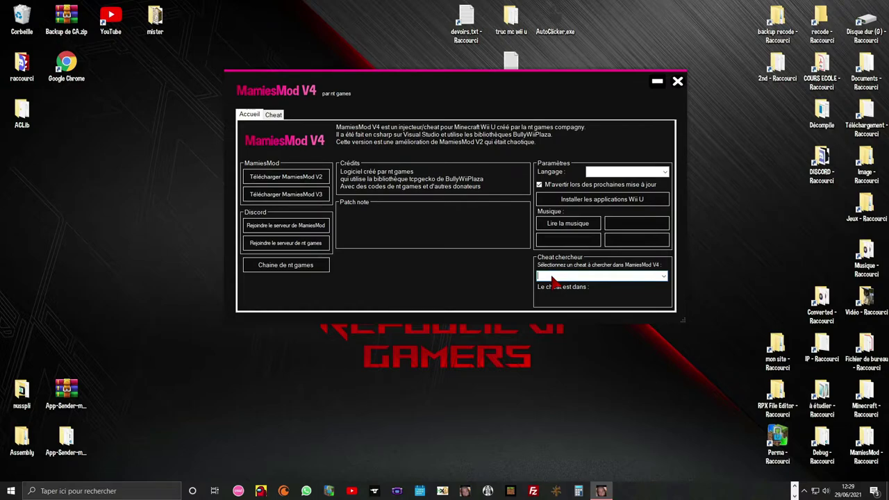
{"action": "type", "text": "fly"}
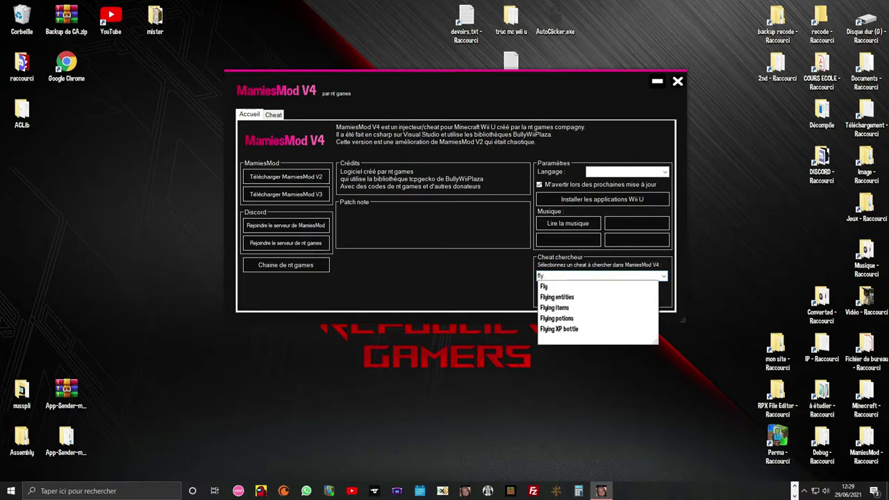
{"action": "key", "text": "Down"}
{"action": "key", "text": "Return"}
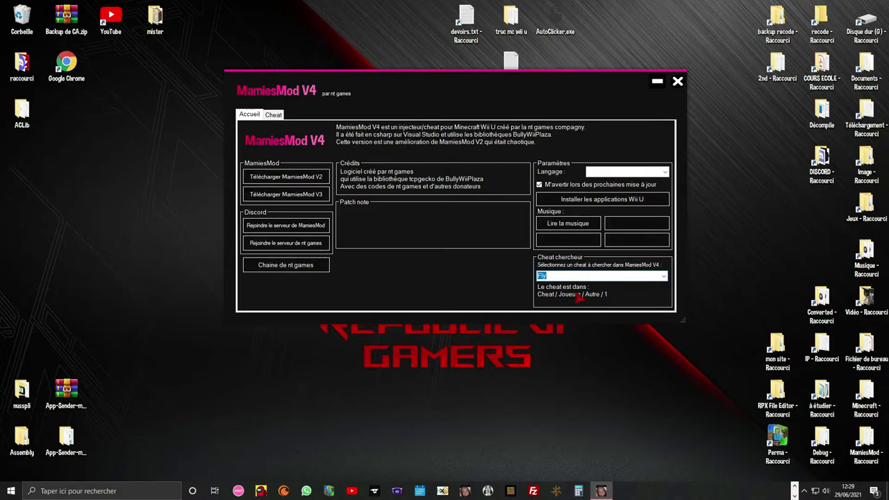
Browse the full cheat list, clear the Fly search term and look up the location of Unlock all DLC
{"action": "left_click", "coordinate": [663, 275]}
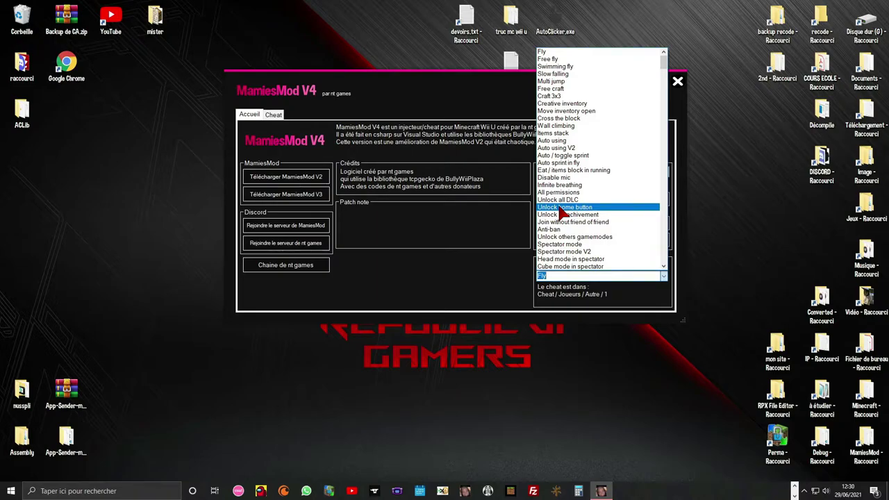
{"action": "left_click", "coordinate": [664, 276]}
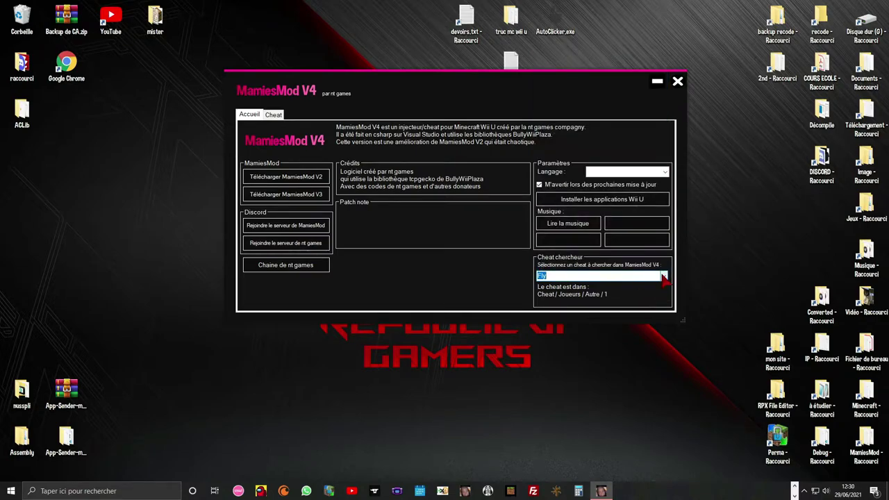
{"action": "left_click", "coordinate": [664, 275]}
{"action": "scroll", "coordinate": [593, 209], "scroll_direction": "down", "scroll_amount": 10}
{"action": "left_click", "coordinate": [558, 275]}
{"action": "key", "text": "BackSpace"}
{"action": "left_click", "coordinate": [663, 276]}
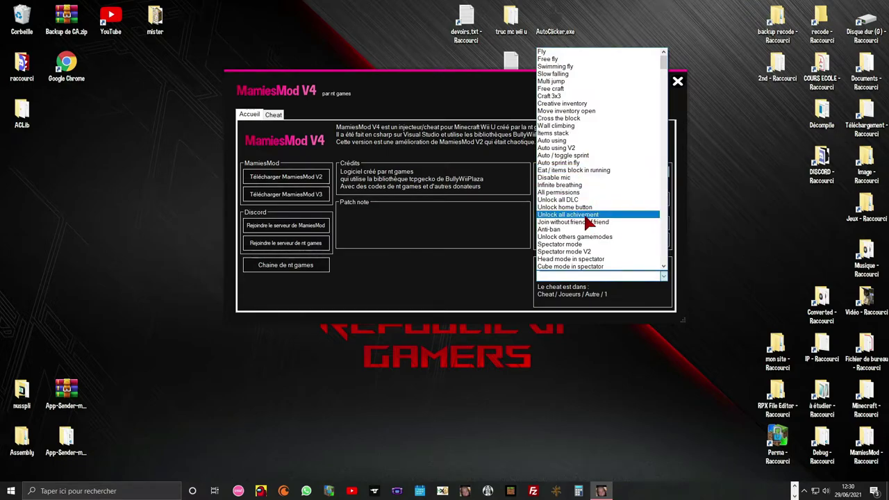
{"action": "left_click", "coordinate": [576, 200]}
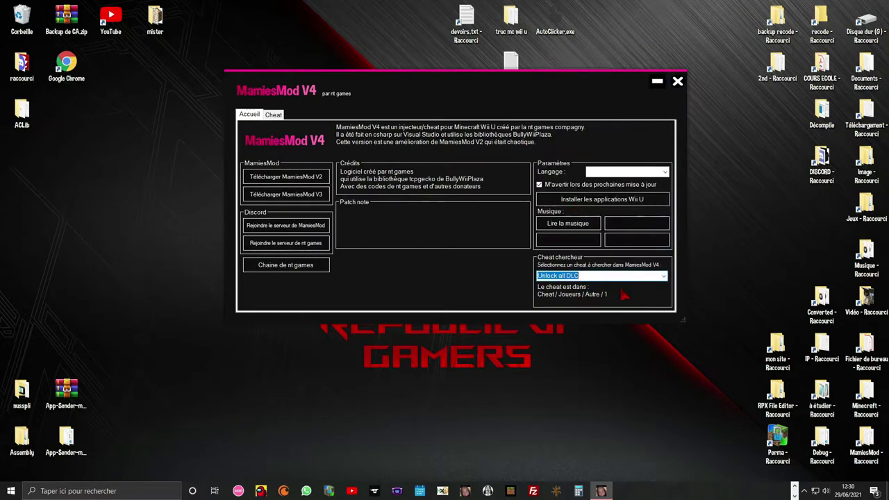
Look up the Auto attac cheat from the list, and repeat the search by entering its name
{"action": "left_click", "coordinate": [663, 275]}
{"action": "scroll", "coordinate": [640, 222], "scroll_direction": "up", "scroll_amount": 10}
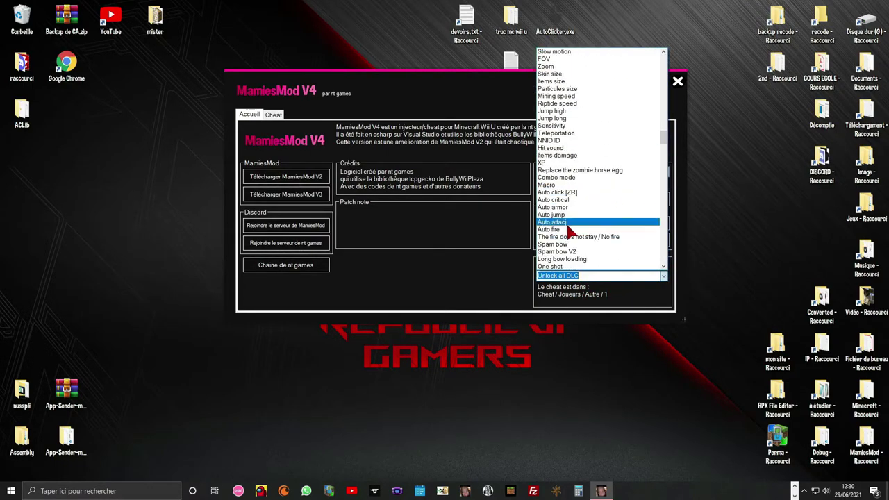
{"action": "left_click", "coordinate": [569, 222]}
{"action": "left_click", "coordinate": [567, 277]}
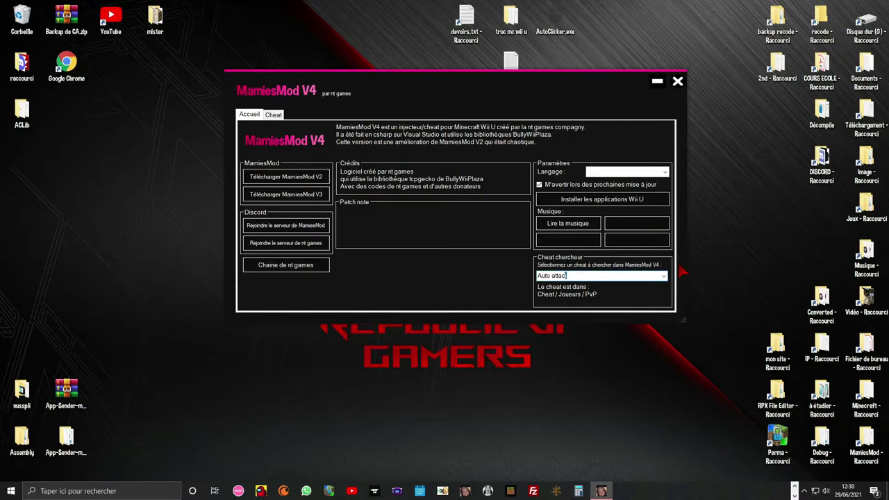
{"action": "key", "text": "ctrl+a"}
{"action": "type", "text": "auto attac"}
{"action": "key", "text": "Down"}
{"action": "key", "text": "Return"}
Open the cheat section, complete the console's IP address as 192.168.1.48 and connect to the Wii U
{"action": "left_click", "coordinate": [276, 116]}
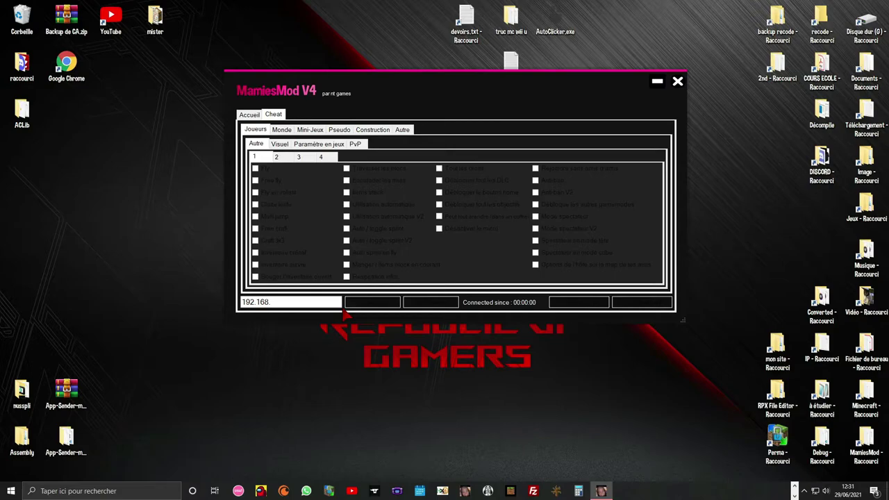
{"action": "left_click", "coordinate": [300, 304]}
{"action": "double_click", "coordinate": [292, 306]}
{"action": "left_click", "coordinate": [292, 306]}
{"action": "double_click", "coordinate": [293, 306]}
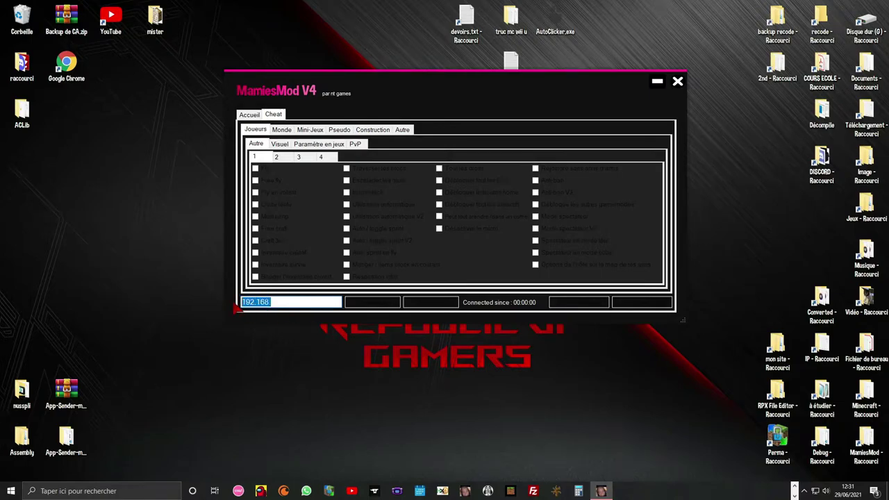
{"action": "left_click", "coordinate": [301, 307]}
{"action": "type", "text": "1.48"}
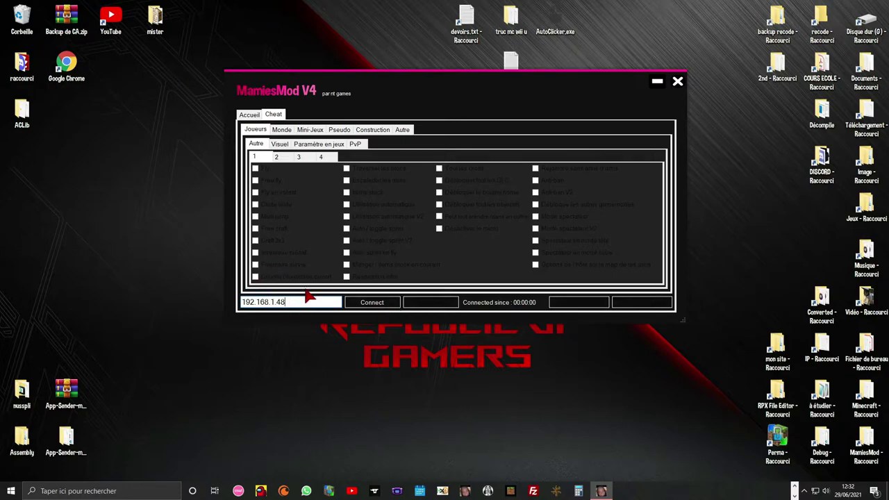
{"action": "left_click", "coordinate": [382, 304]}
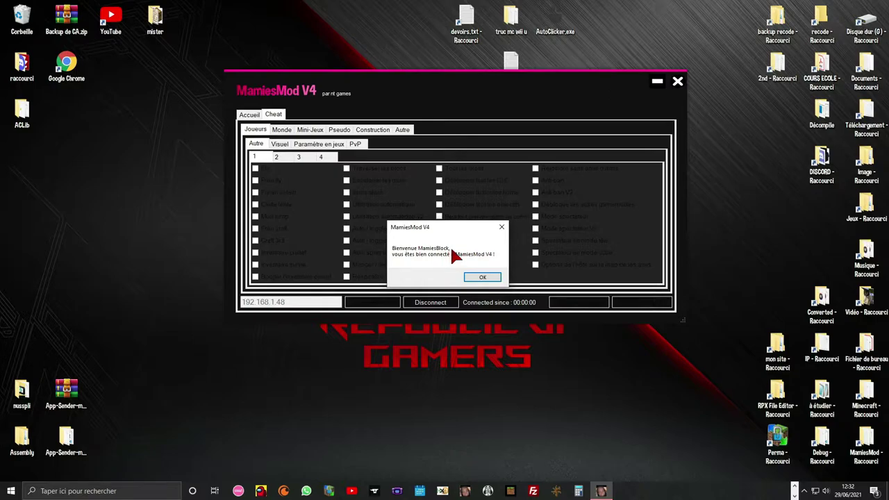
{"action": "left_click", "coordinate": [483, 278]}
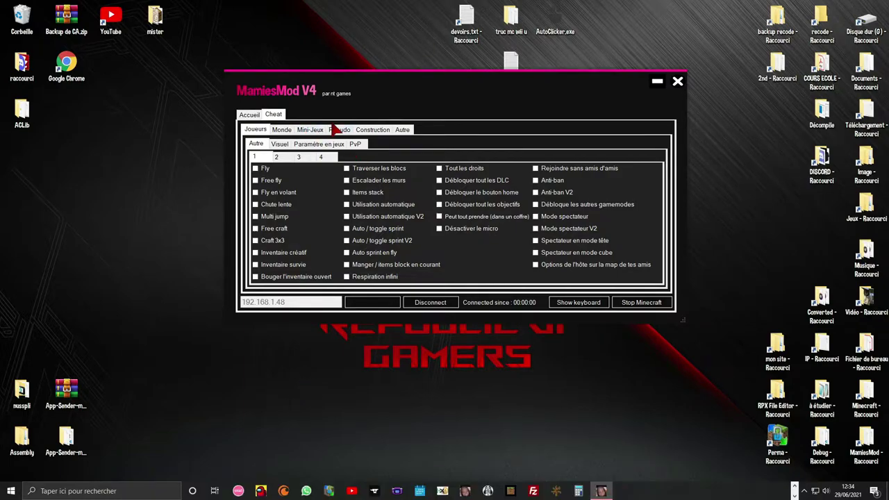
View the player name in the Pseudo cheats and return to the Joueurs cheats
{"action": "left_click", "coordinate": [336, 130]}
{"action": "left_click_drag", "start_coordinate": [245, 144], "coordinate": [313, 146]}
{"action": "left_click", "coordinate": [313, 145]}
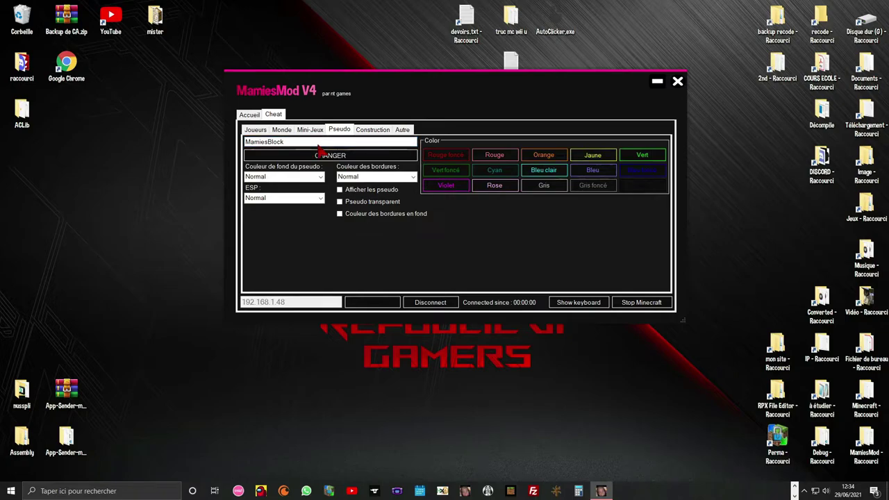
{"action": "left_click", "coordinate": [254, 130]}
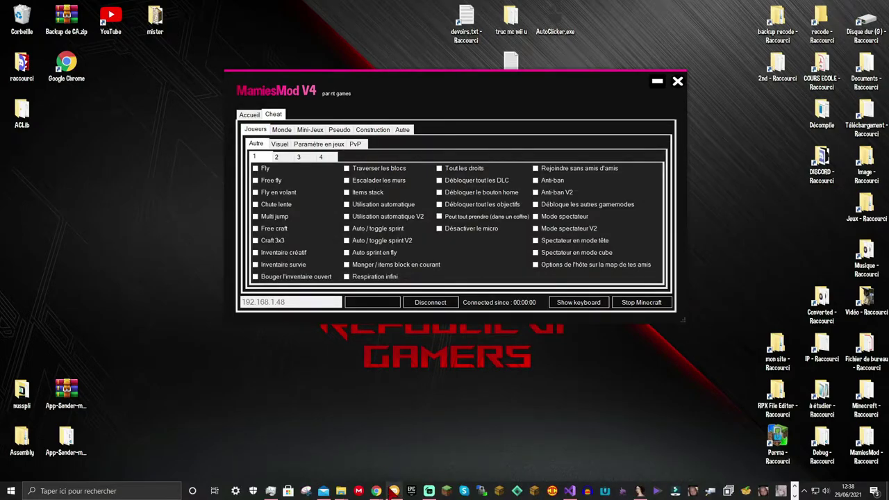
Switch to Discord and examine the MamiesMod V4 activity on the server owner's profile, comparing it with another member's profile
{"action": "left_click", "coordinate": [394, 491]}
{"action": "left_click", "coordinate": [810, 61]}
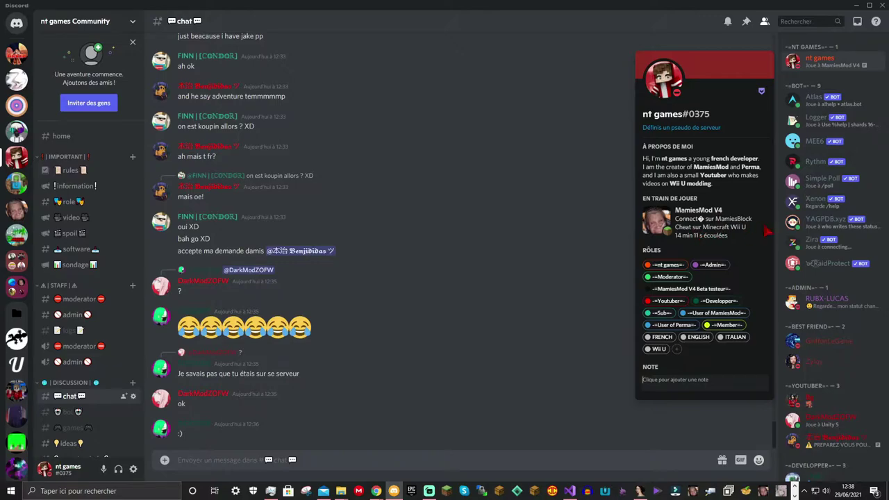
{"action": "left_click", "coordinate": [824, 7]}
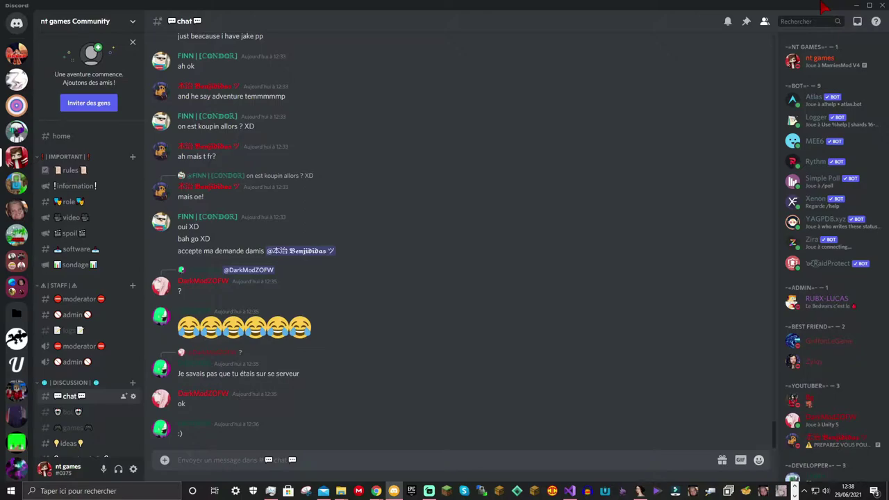
{"action": "scroll", "coordinate": [843, 362], "scroll_direction": "down", "scroll_amount": 3}
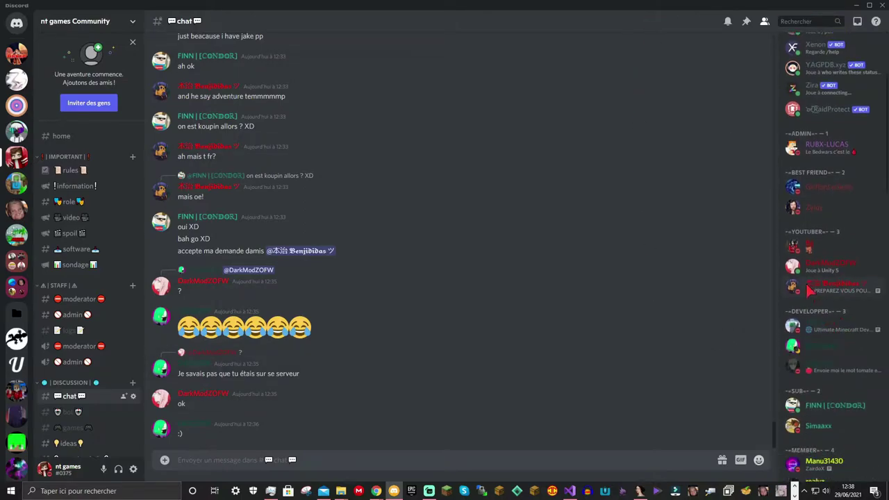
{"action": "left_click", "coordinate": [813, 290]}
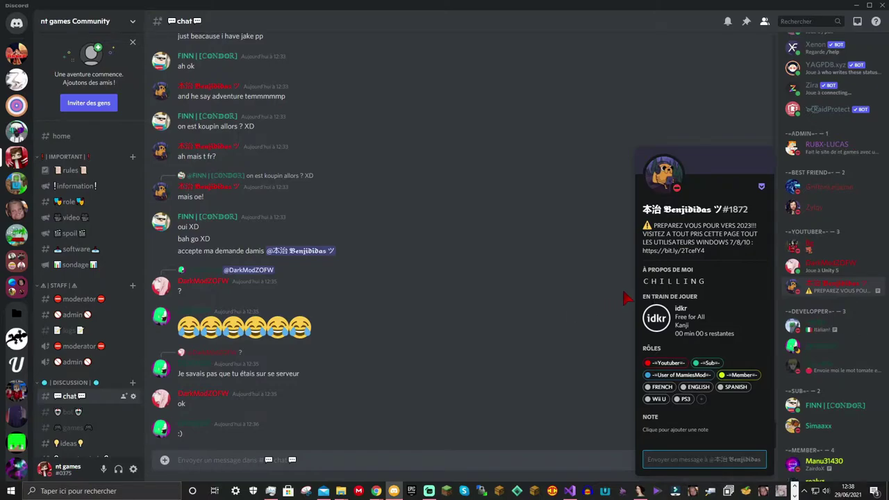
{"action": "left_click", "coordinate": [625, 297]}
{"action": "scroll", "coordinate": [880, 160], "scroll_direction": "up", "scroll_amount": 5}
{"action": "left_click", "coordinate": [848, 66]}
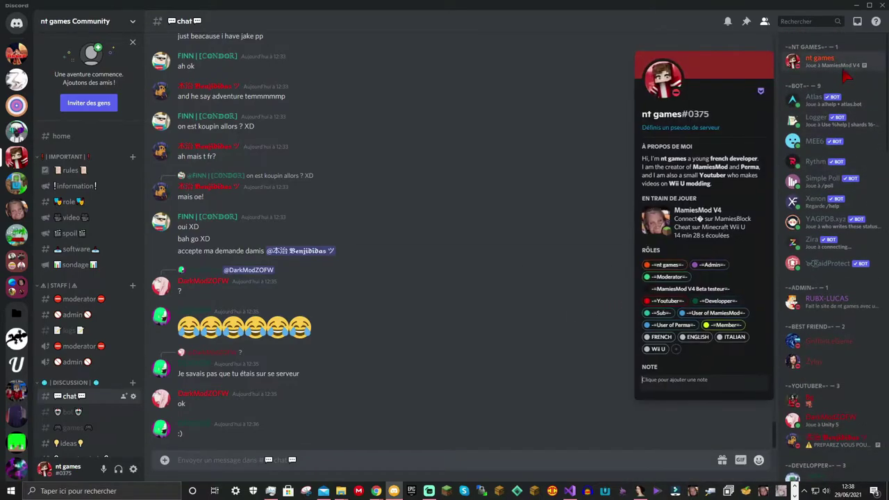
{"action": "left_click", "coordinate": [512, 126]}
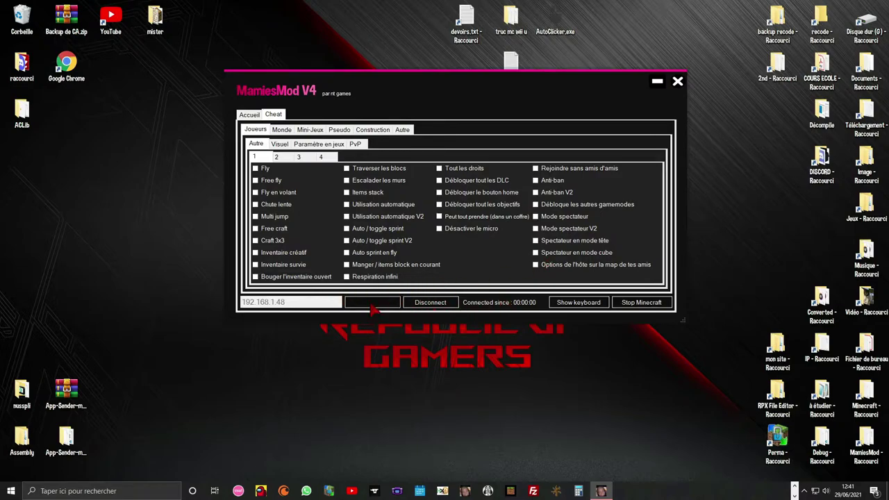
Show the console keyboard, and switch the Free fly and Fly en volant cheats on and off
{"action": "left_click", "coordinate": [563, 304]}
{"action": "left_click", "coordinate": [268, 185]}
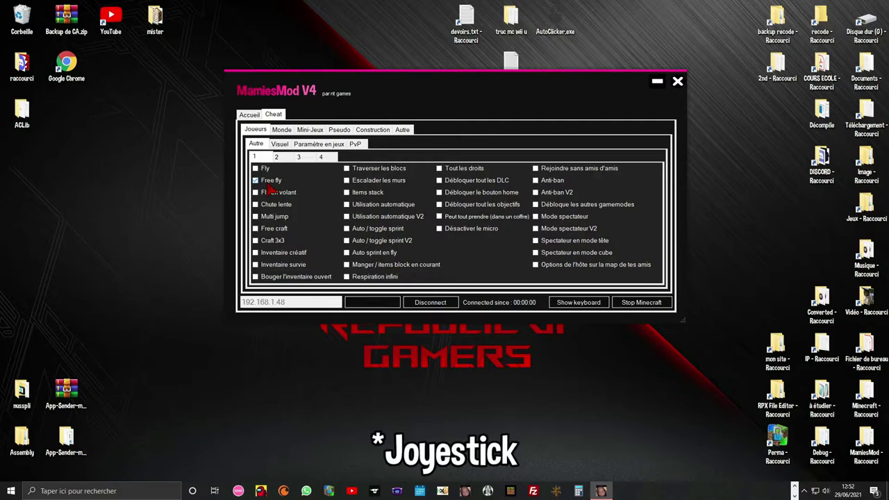
{"action": "left_click", "coordinate": [271, 192]}
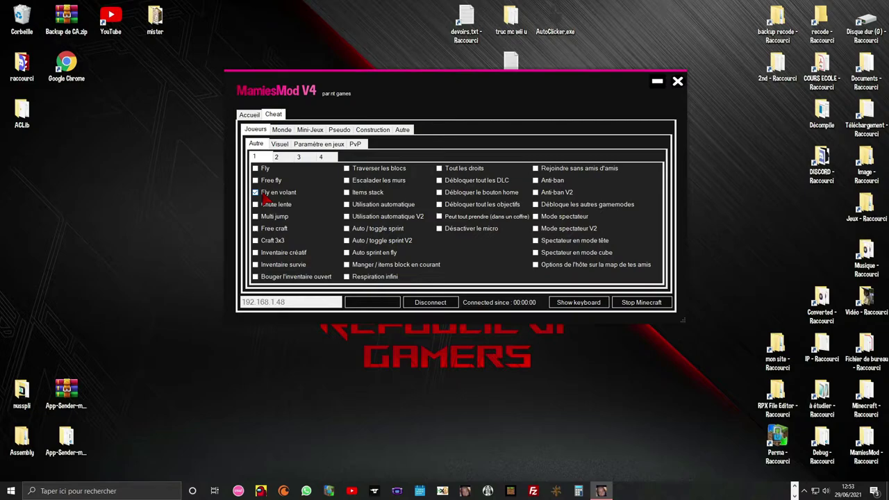
{"action": "left_click", "coordinate": [264, 195]}
Try the Chute lente, Free craft and Craft 3x3 cheats, switching each one back off
{"action": "left_click", "coordinate": [256, 204]}
{"action": "left_click", "coordinate": [259, 208]}
{"action": "left_click", "coordinate": [265, 228]}
{"action": "left_click", "coordinate": [264, 240]}
{"action": "left_click", "coordinate": [264, 244]}
Try the Inventaire créatif, Inventaire survie and Bouger l'inventaire ouvert cheats, switching each one back off
{"action": "left_click", "coordinate": [295, 254]}
{"action": "left_click", "coordinate": [255, 265]}
{"action": "left_click", "coordinate": [275, 264]}
{"action": "left_click", "coordinate": [284, 280]}
{"action": "left_click", "coordinate": [284, 277]}
Try the Escalader les murs, Traverser les blocs and Items stack cheats, switching each one back off
{"action": "left_click", "coordinate": [355, 178]}
{"action": "left_click", "coordinate": [356, 172]}
{"action": "left_click", "coordinate": [356, 173]}
{"action": "left_click", "coordinate": [367, 192]}
Try Utilisation automatique and Utilisation automatique V2 in turn, leaving both cheats disabled
{"action": "left_click", "coordinate": [389, 205]}
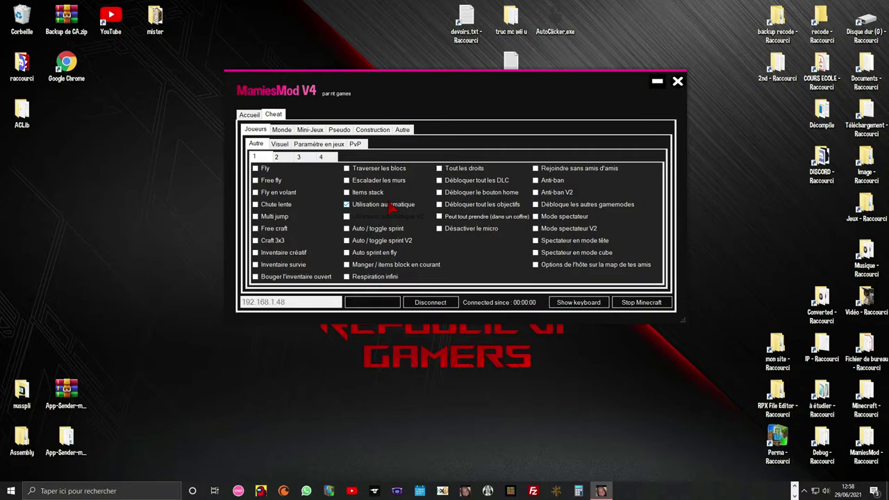
{"action": "left_click", "coordinate": [374, 206]}
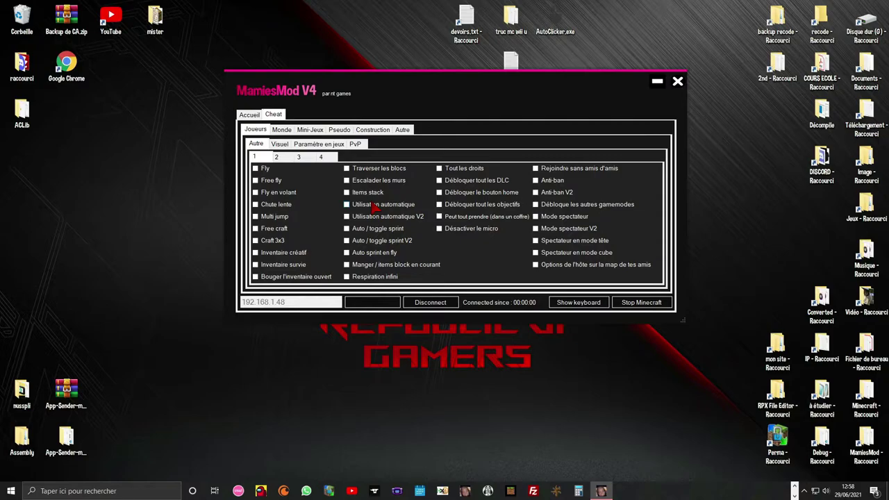
{"action": "left_click", "coordinate": [368, 217]}
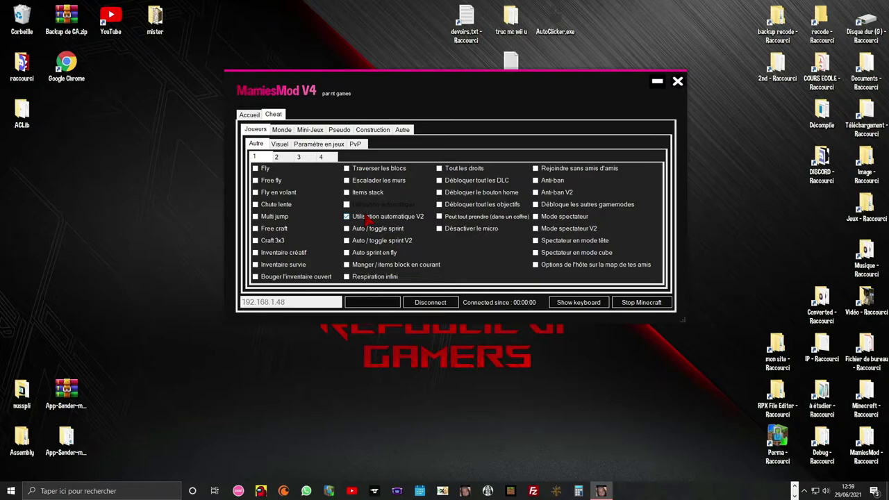
{"action": "left_click", "coordinate": [361, 217]}
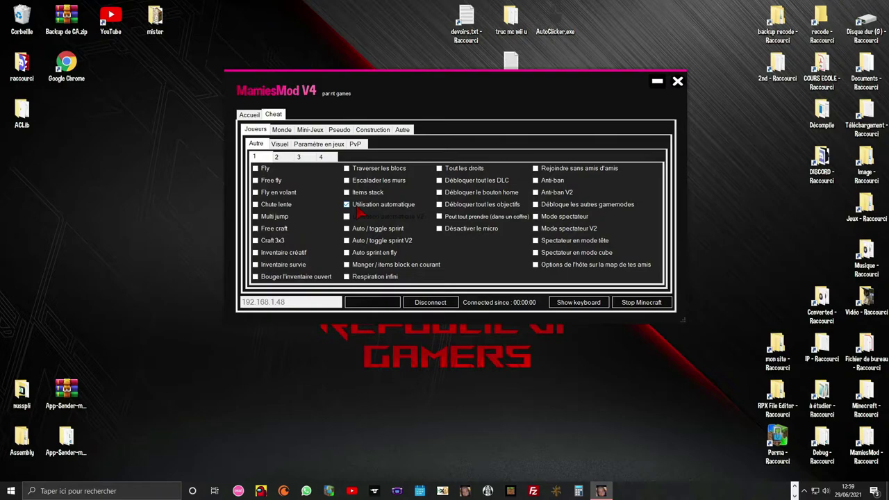
{"action": "left_click", "coordinate": [359, 214]}
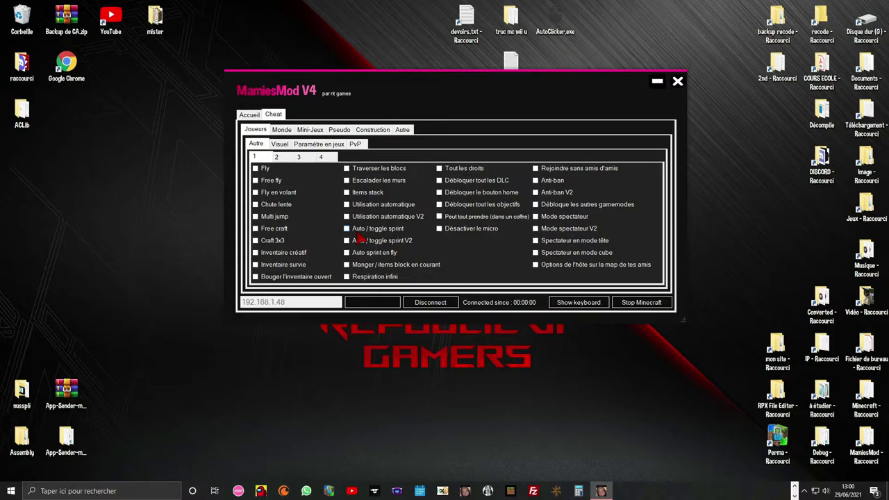
Try the Auto / toggle sprint, Auto / toggle sprint V2 and Auto sprint en fly cheats, leaving all three disabled
{"action": "left_click", "coordinate": [358, 234]}
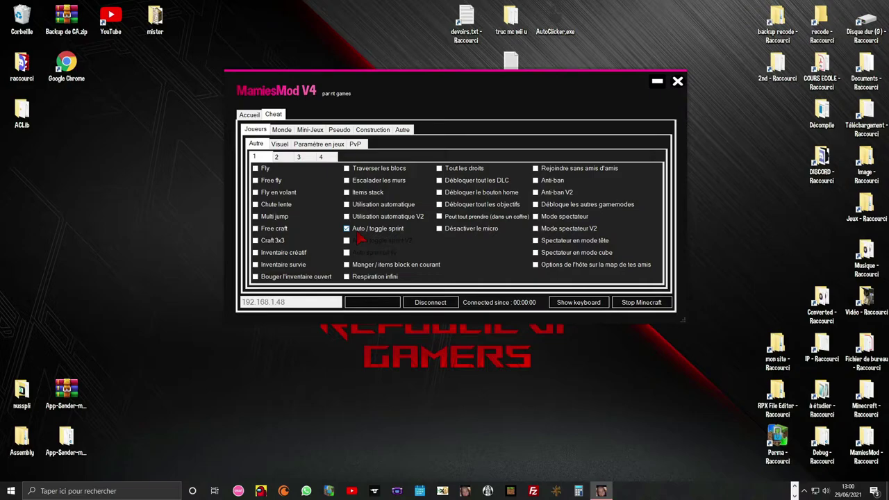
{"action": "left_click", "coordinate": [357, 234]}
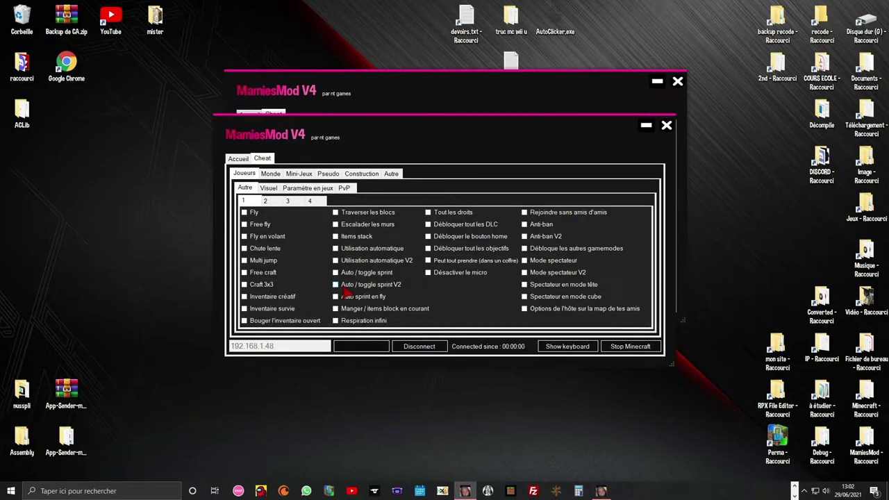
{"action": "left_click", "coordinate": [343, 287]}
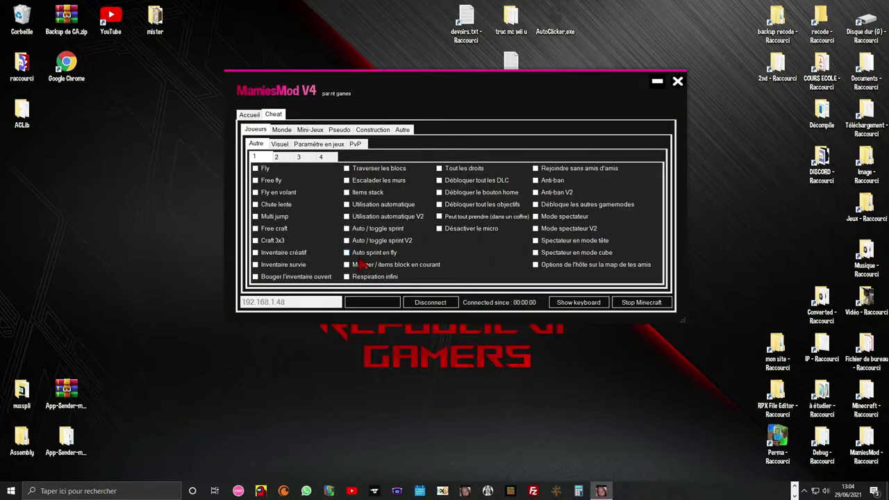
{"action": "left_click", "coordinate": [359, 259]}
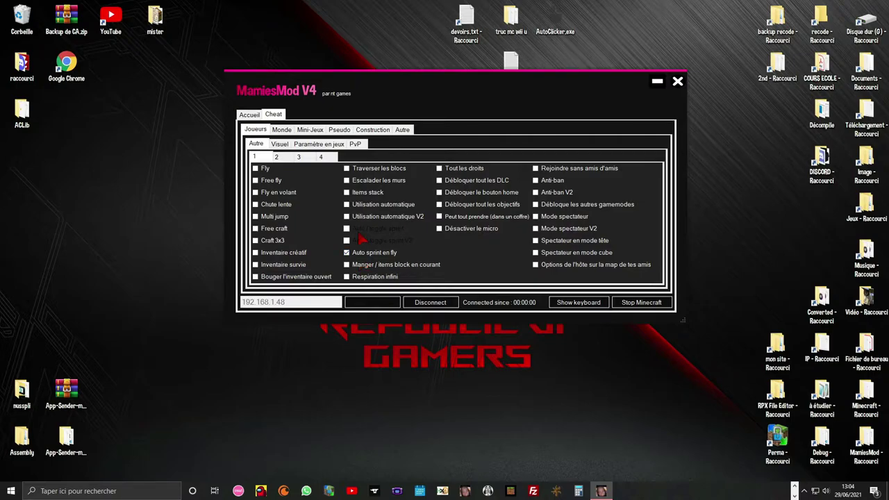
{"action": "left_click", "coordinate": [361, 254]}
Switch the Manger / items block en courant and Respiration infini cheats on and off
{"action": "left_click", "coordinate": [368, 269]}
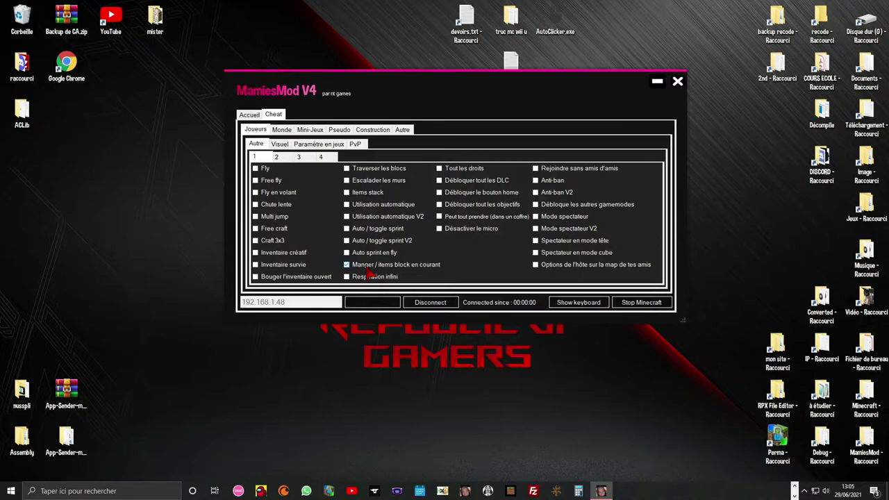
{"action": "left_click", "coordinate": [368, 271]}
{"action": "left_click", "coordinate": [356, 281]}
{"action": "left_click", "coordinate": [355, 277]}
Enable the Débloquer tout les DLC cheat
{"action": "left_click", "coordinate": [458, 175]}
{"action": "left_click", "coordinate": [458, 180]}
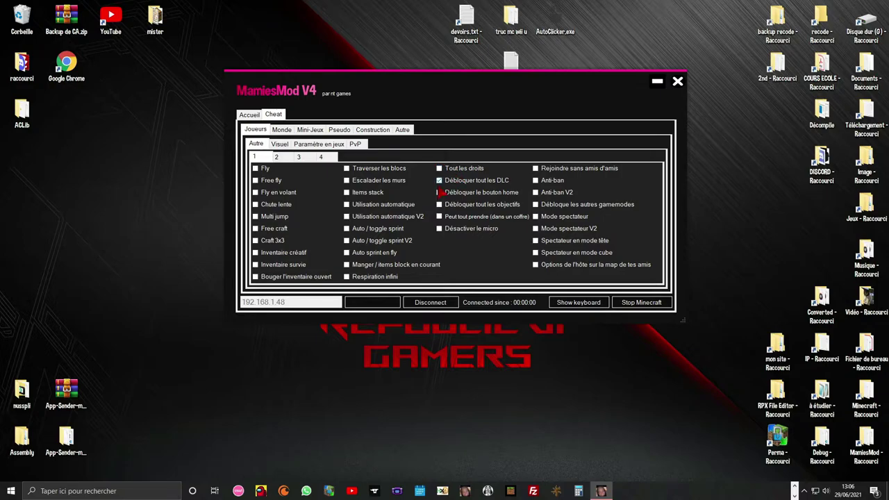
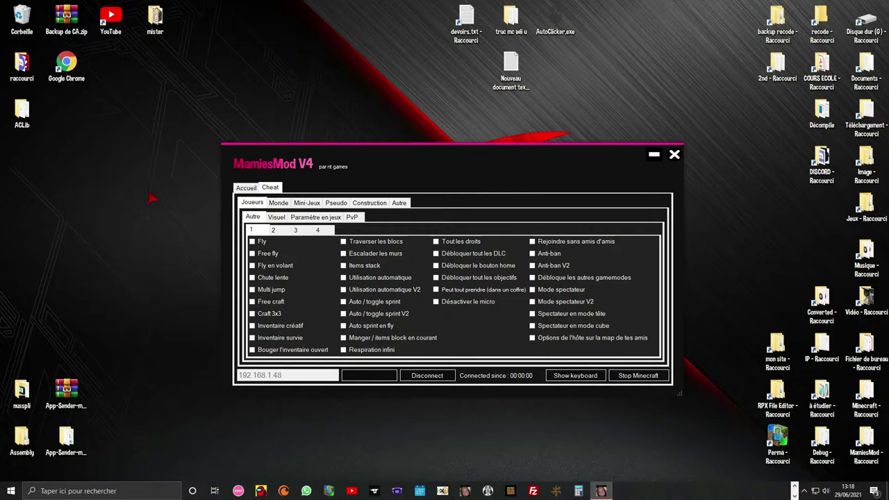
Check the in-game player settings, return to the first page of player cheats and enable Anti-ban V2
{"action": "left_click", "coordinate": [312, 220]}
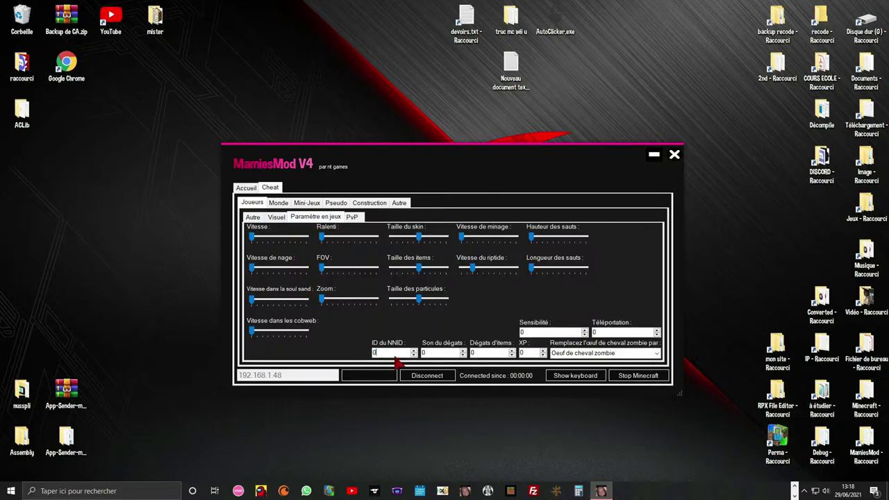
{"action": "left_click", "coordinate": [252, 217]}
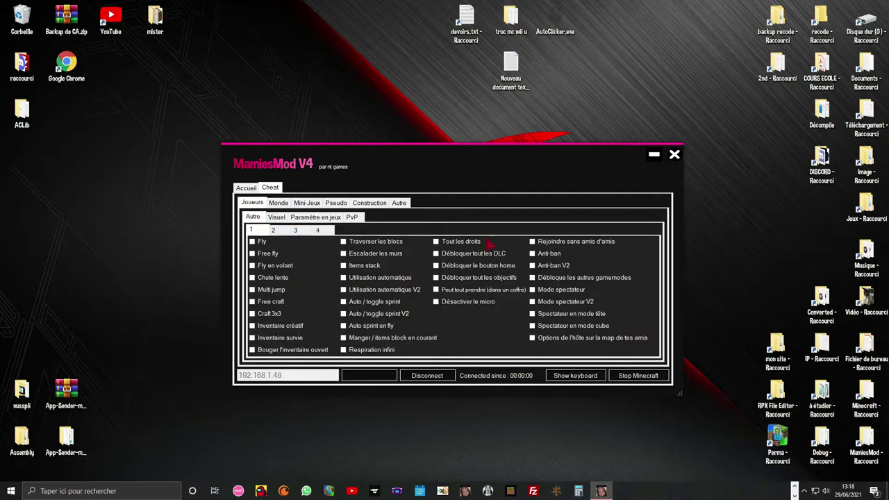
{"action": "left_click", "coordinate": [543, 269]}
Set the ID du NNID to 22, raise it by two increments, and disable the Anti-ban V2 cheat
{"action": "left_click", "coordinate": [303, 218]}
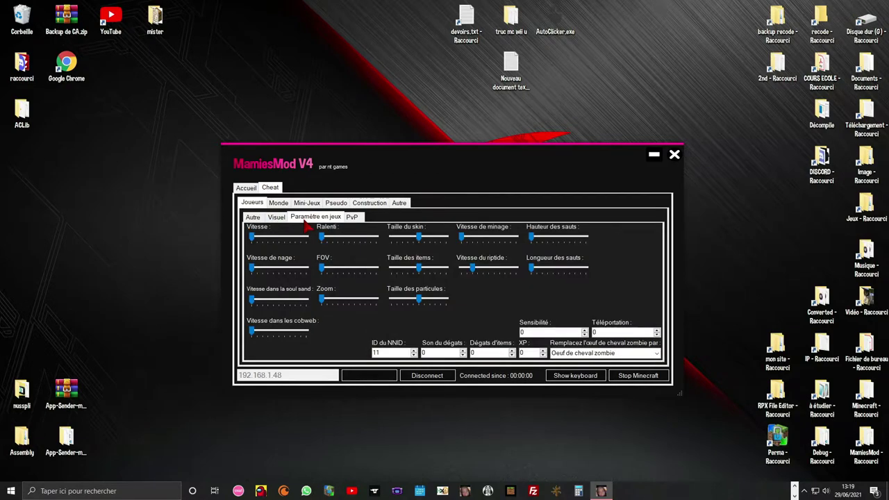
{"action": "double_click", "coordinate": [383, 353]}
{"action": "type", "text": "22"}
{"action": "key", "text": "Up"}
{"action": "key", "text": "Up"}
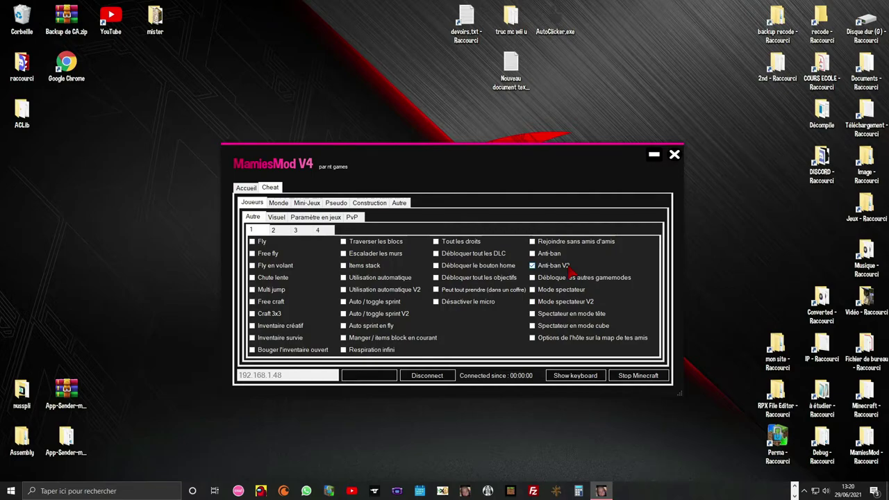
{"action": "left_click", "coordinate": [566, 267]}
Enable Débloque les autres gamemodes and try Mode spectateur, Spectateur en mode tête and Mode spectateur V2, accepting the V2 activation warning
{"action": "left_click", "coordinate": [589, 283]}
{"action": "left_click", "coordinate": [566, 290]}
{"action": "left_click", "coordinate": [548, 313]}
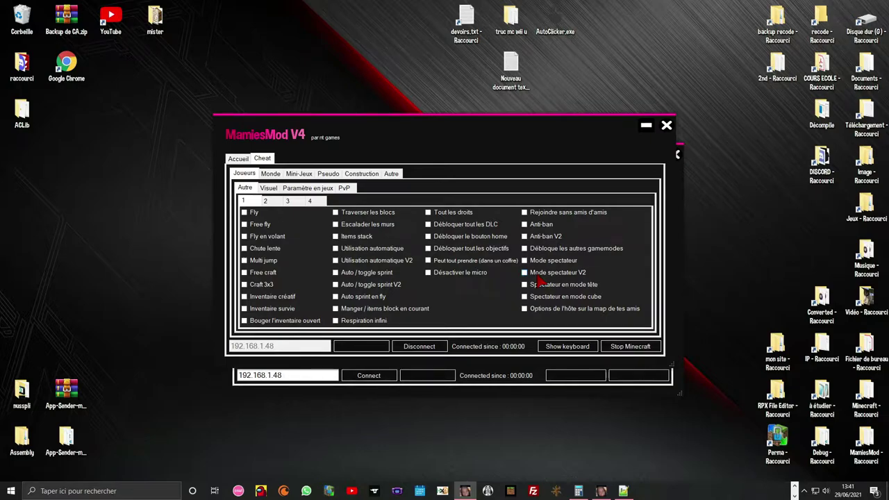
{"action": "left_click", "coordinate": [539, 276]}
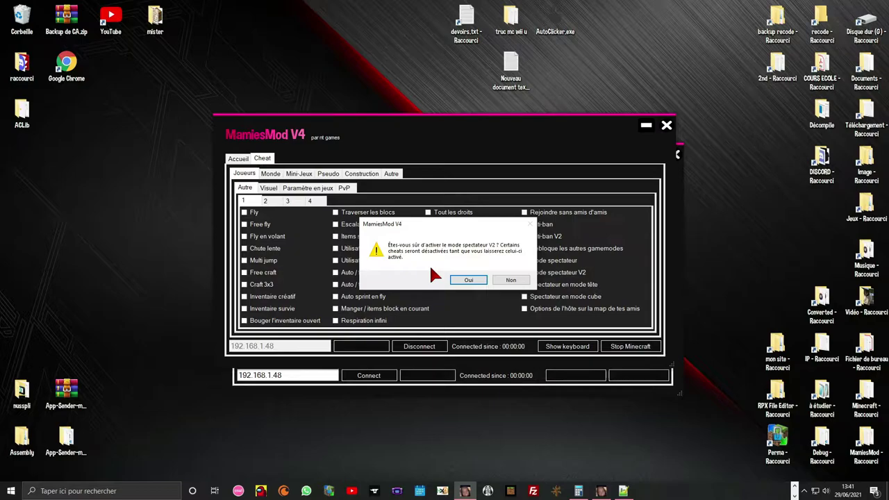
{"action": "left_click", "coordinate": [470, 280]}
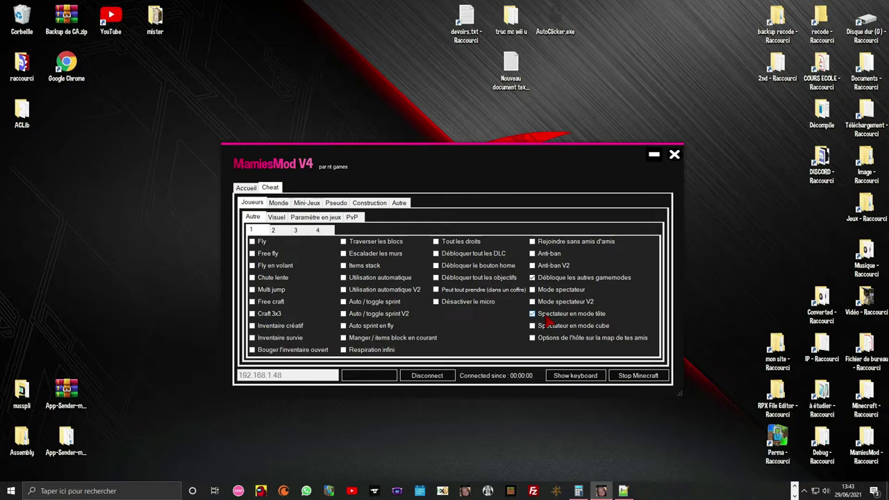
Disable Spectateur en mode tête and toggle Spectateur en mode cube and Options de l'hôte sur la map de tes amis
{"action": "left_click", "coordinate": [547, 319]}
{"action": "left_click", "coordinate": [539, 331]}
{"action": "left_click", "coordinate": [535, 338]}
Try Désactiver les items, Désactiver les tags and Désactiver les crafts on the second cheat page, leaving all three disabled
{"action": "left_click", "coordinate": [275, 231]}
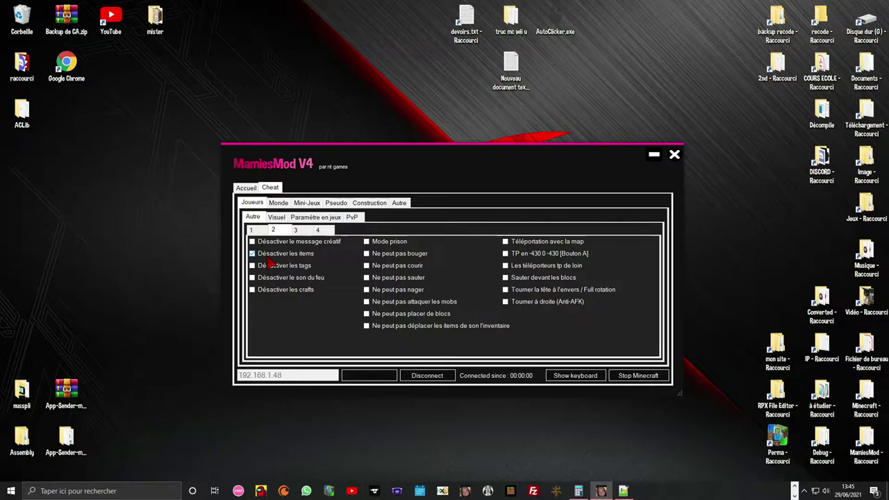
{"action": "left_click", "coordinate": [267, 257]}
{"action": "left_click", "coordinate": [278, 271]}
{"action": "left_click", "coordinate": [278, 268]}
{"action": "left_click", "coordinate": [267, 291]}
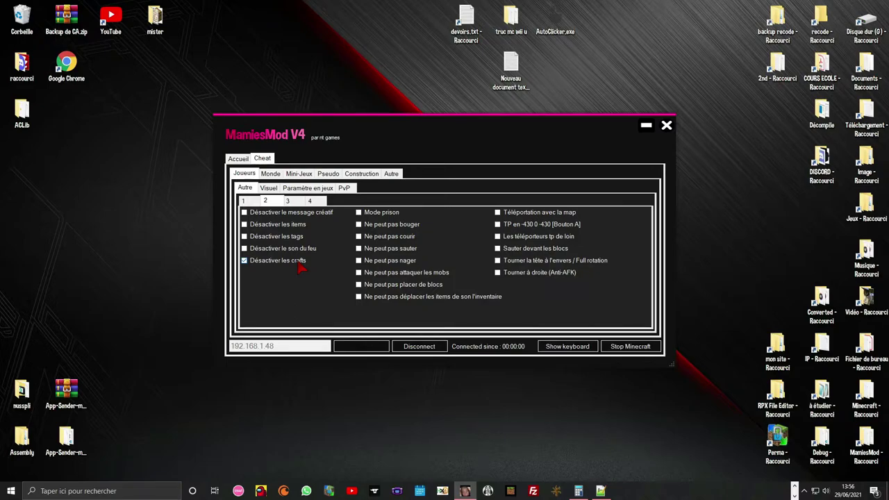
{"action": "left_click", "coordinate": [297, 262]}
Try the Ne peut pas bouger, Ne peut pas courir, Ne peut pas sauter and Ne peut pas nager cheats, leaving them disabled
{"action": "left_click", "coordinate": [378, 224]}
{"action": "left_click", "coordinate": [385, 230]}
{"action": "left_click", "coordinate": [383, 242]}
{"action": "left_click", "coordinate": [376, 257]}
{"action": "left_click", "coordinate": [384, 261]}
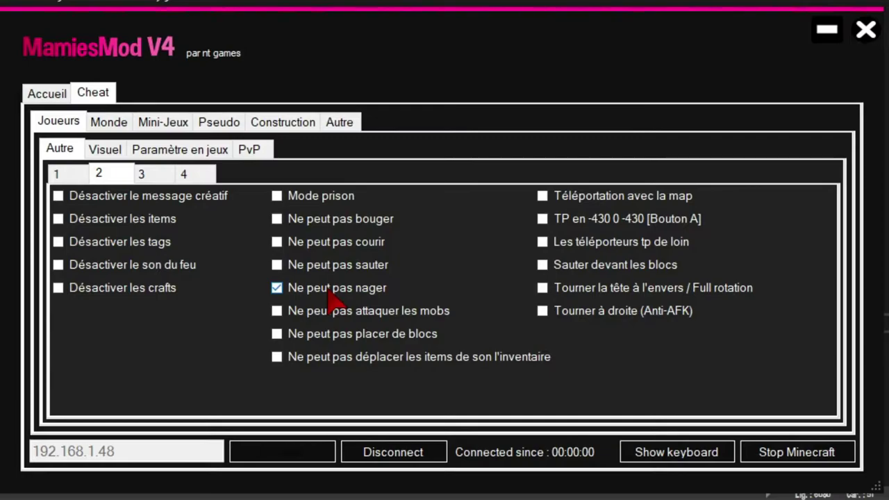
{"action": "left_click", "coordinate": [329, 292]}
Switch on and off the cheats that block attacking mobs, placing blocks and moving inventory items
{"action": "left_click", "coordinate": [324, 311]}
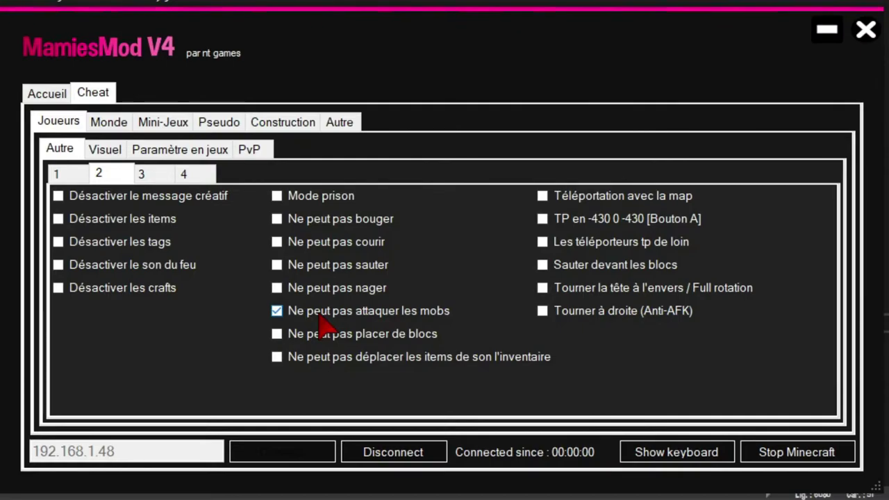
{"action": "left_click", "coordinate": [319, 314]}
{"action": "left_click", "coordinate": [290, 342]}
{"action": "left_click", "coordinate": [289, 347]}
{"action": "left_click", "coordinate": [287, 368]}
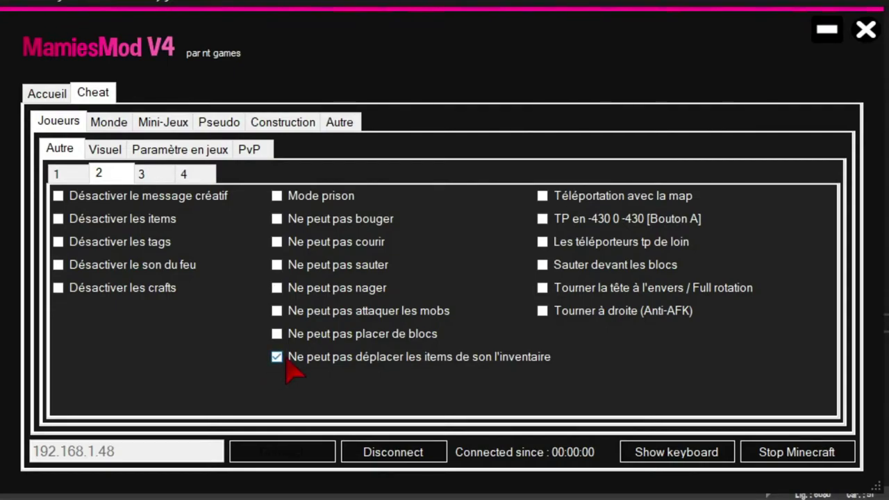
{"action": "left_click", "coordinate": [286, 364]}
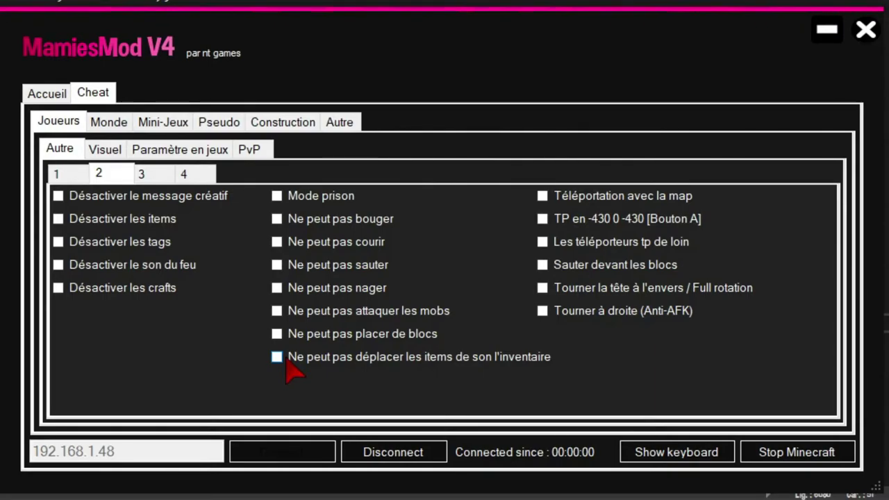
Try Téléportation avec la map, Sauter devant les blocs, Tourner la tête à l'envers / Full rotation and Tourner à droite (Anti-AFK)
{"action": "left_click", "coordinate": [588, 198]}
{"action": "left_click", "coordinate": [585, 194]}
{"action": "left_click", "coordinate": [554, 273]}
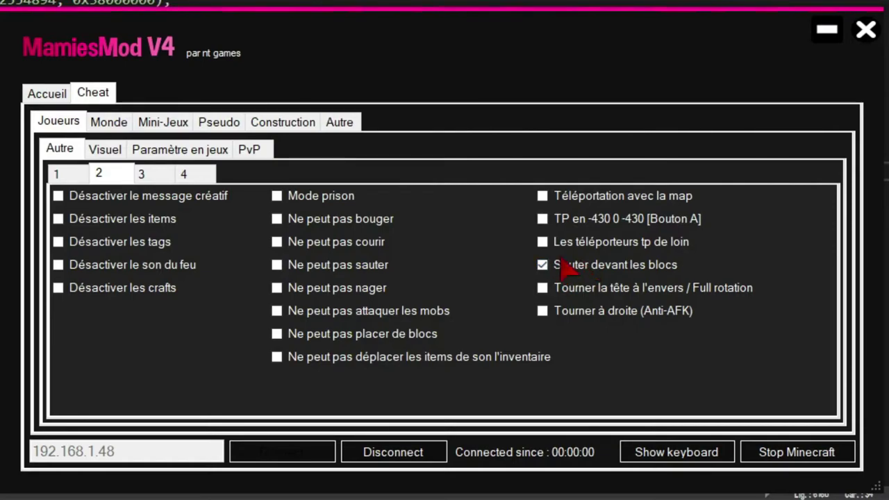
{"action": "left_click", "coordinate": [550, 271]}
{"action": "left_click", "coordinate": [550, 291]}
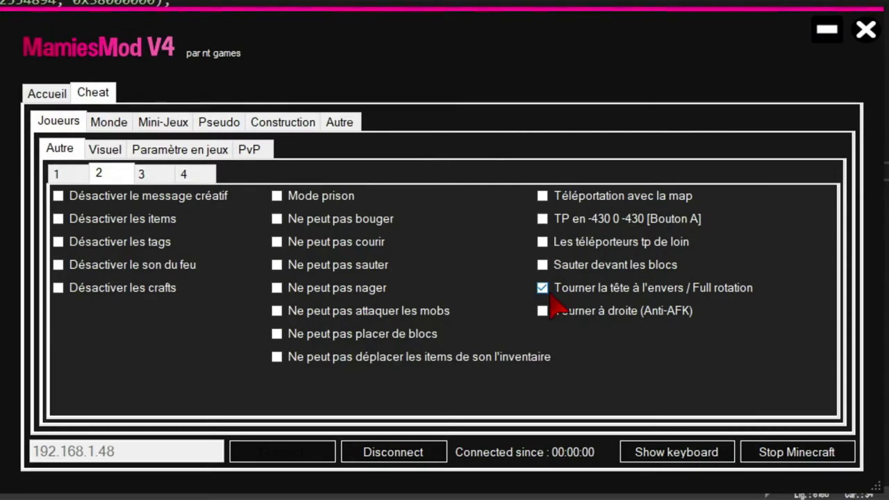
{"action": "left_click", "coordinate": [551, 291]}
{"action": "left_click", "coordinate": [553, 318]}
On the third cheat page, try Mort automatique, Marcheur de glace automatique and Spam bouton, leaving them disabled
{"action": "left_click", "coordinate": [141, 174]}
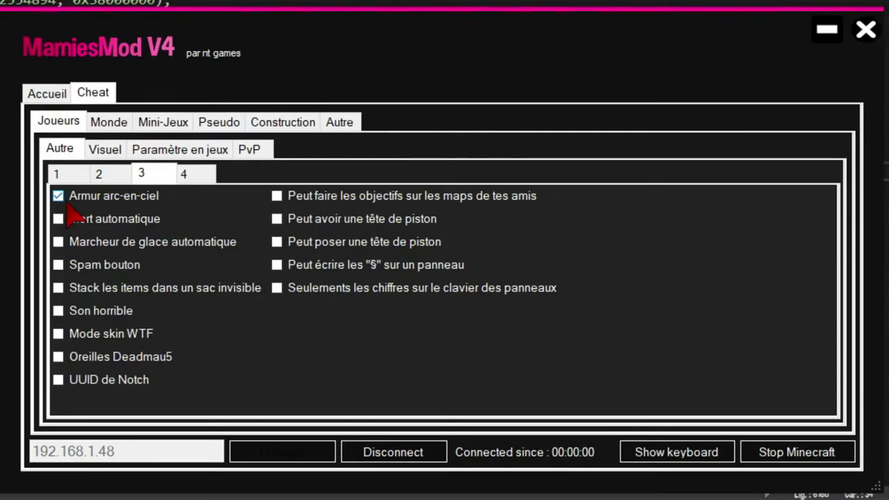
{"action": "left_click", "coordinate": [69, 218]}
{"action": "left_click", "coordinate": [69, 224]}
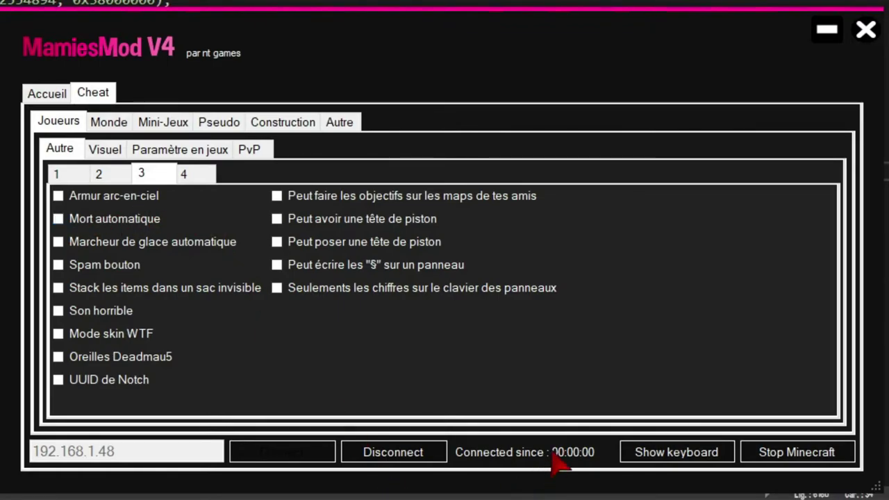
{"action": "left_click", "coordinate": [100, 245]}
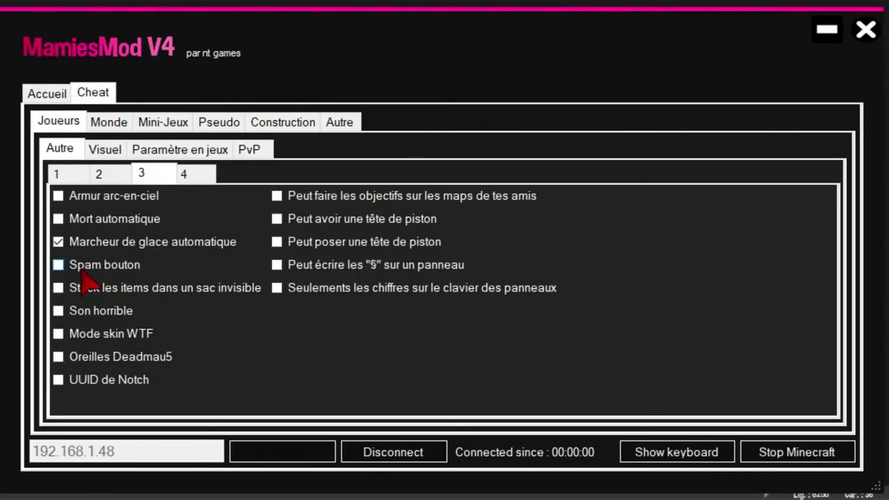
{"action": "left_click", "coordinate": [79, 271]}
{"action": "left_click", "coordinate": [70, 271]}
Switch the Stack les items dans un sac invisible and Son horrible cheats on and off
{"action": "left_click", "coordinate": [103, 291]}
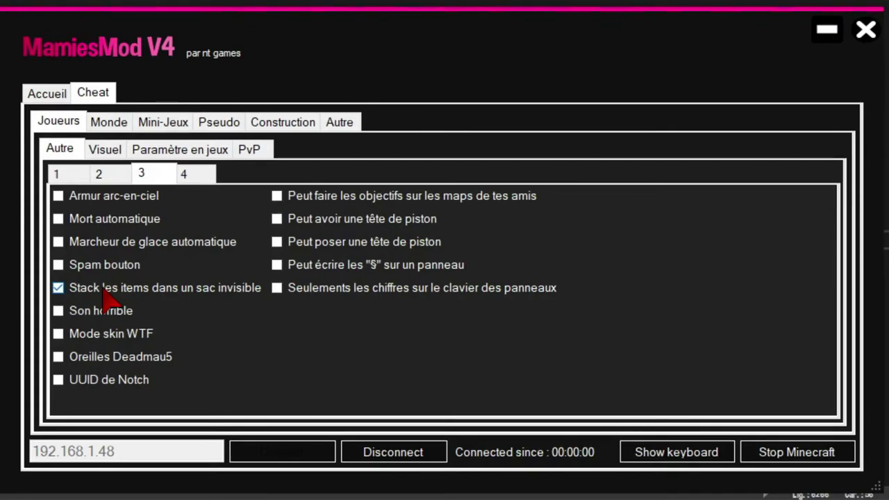
{"action": "left_click", "coordinate": [103, 289]}
{"action": "left_click", "coordinate": [59, 316]}
{"action": "left_click", "coordinate": [60, 320]}
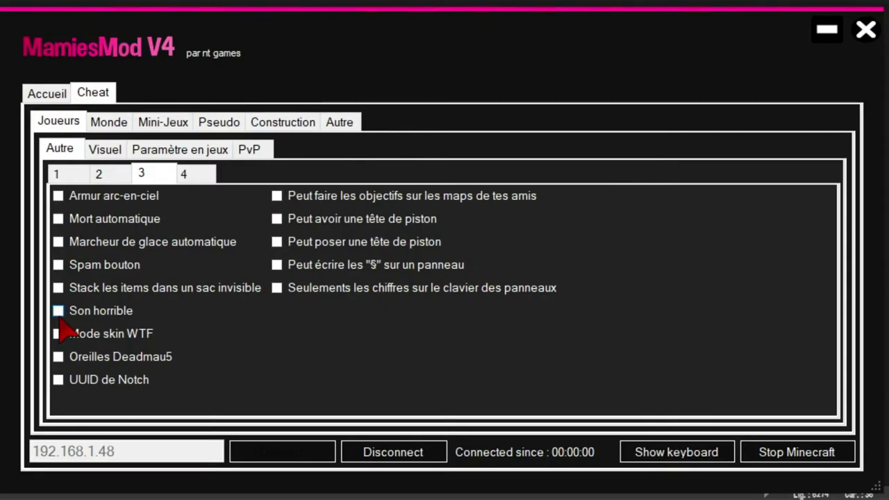
Try the Mode skin WTF and Oreilles Deadmau5 cheats, leaving both disabled
{"action": "left_click", "coordinate": [58, 333]}
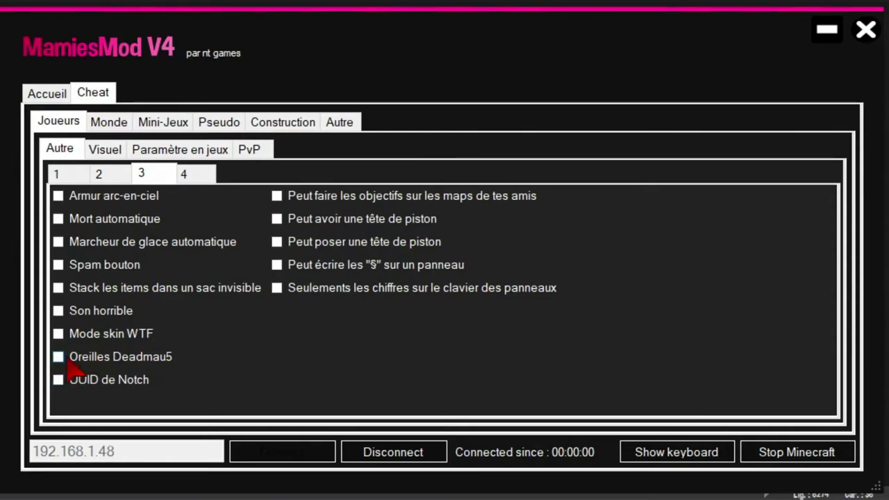
{"action": "left_click", "coordinate": [67, 362]}
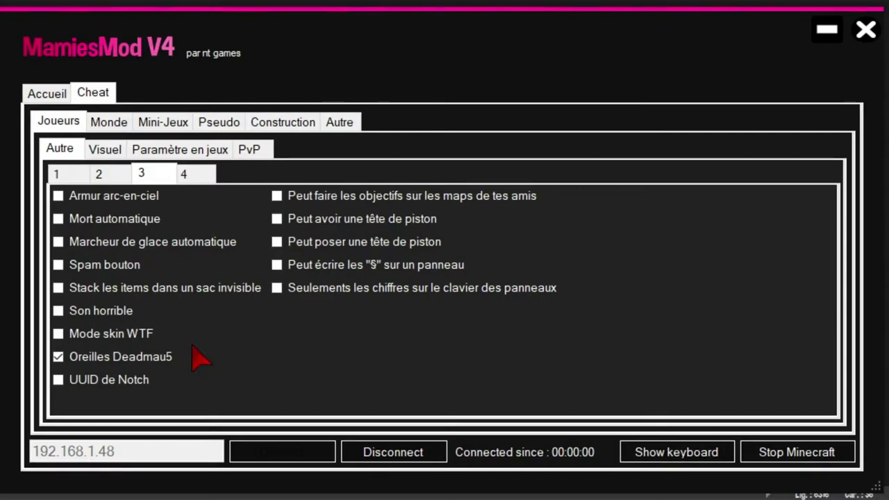
{"action": "left_click", "coordinate": [114, 367]}
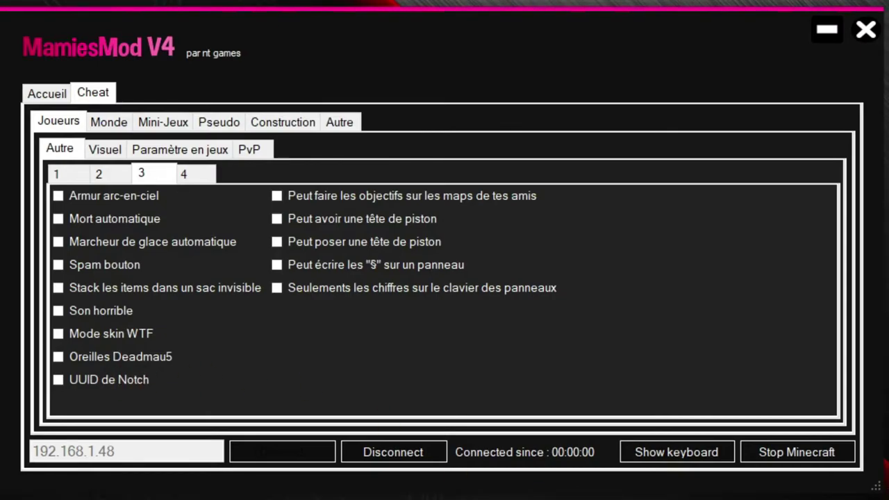
Try both tête de piston cheats and Peut écrire les "§" sur un panneau, and enable Seulements les chiffres sur le clavier des panneaux
{"action": "left_click", "coordinate": [281, 217]}
{"action": "left_click", "coordinate": [314, 243]}
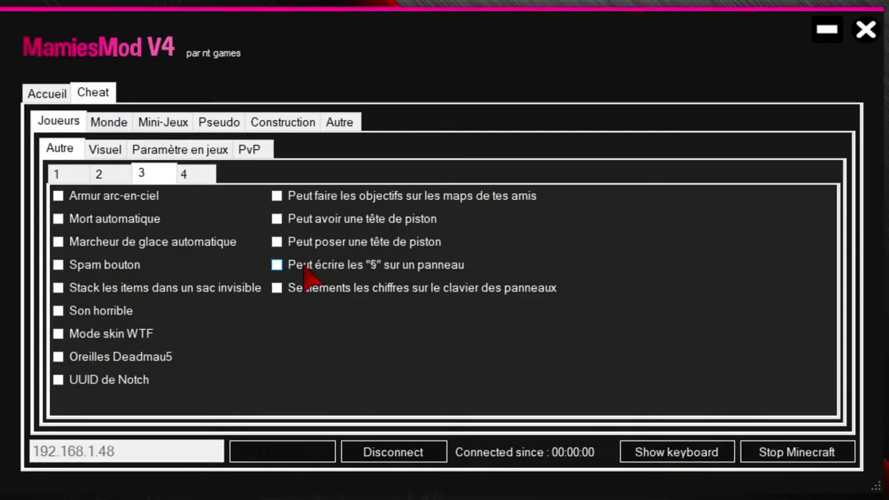
{"action": "left_click", "coordinate": [304, 270]}
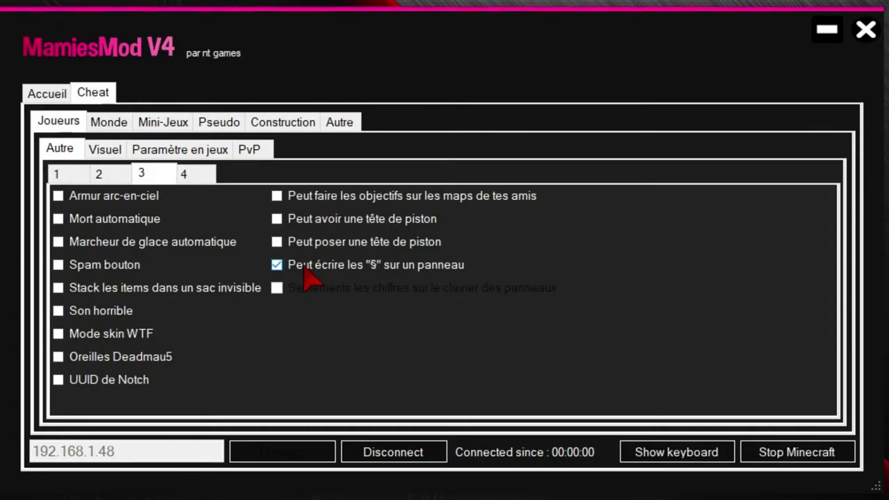
{"action": "left_click", "coordinate": [292, 266]}
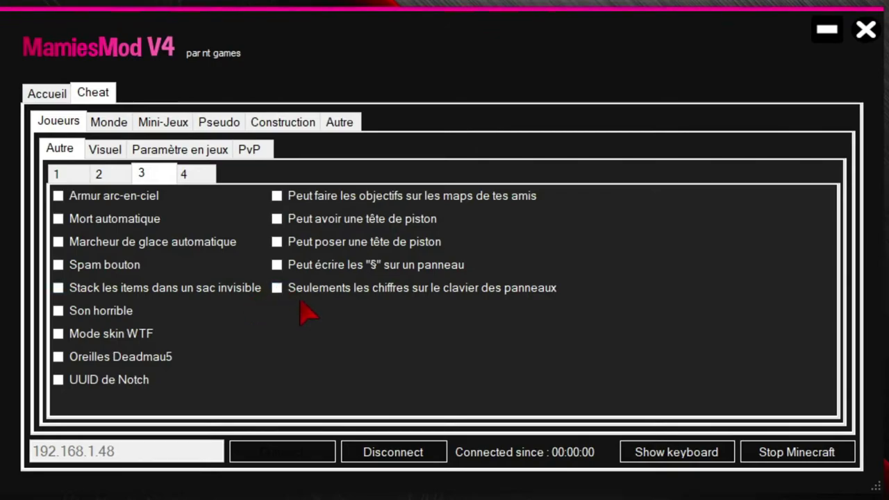
{"action": "left_click", "coordinate": [277, 288]}
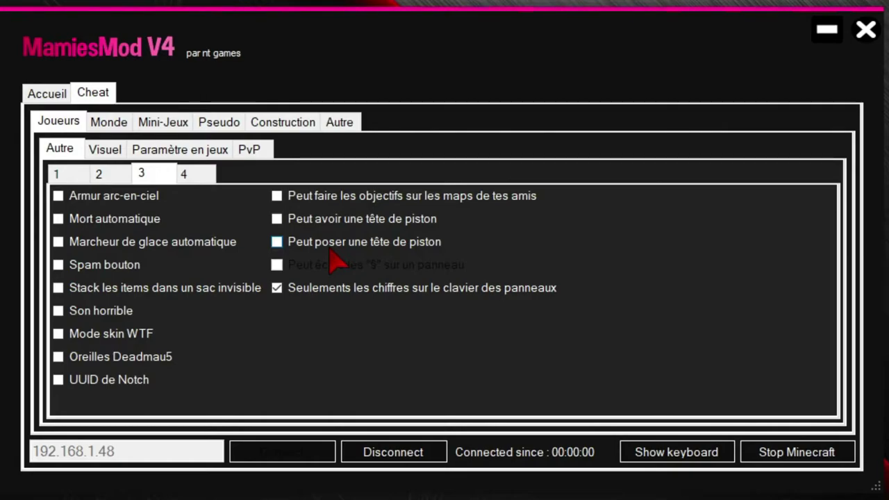
On the fourth cheat page, choose Cinquième joueur as the Give recipient and switch back to Premier joueur
{"action": "key", "text": "ctrl+Tab"}
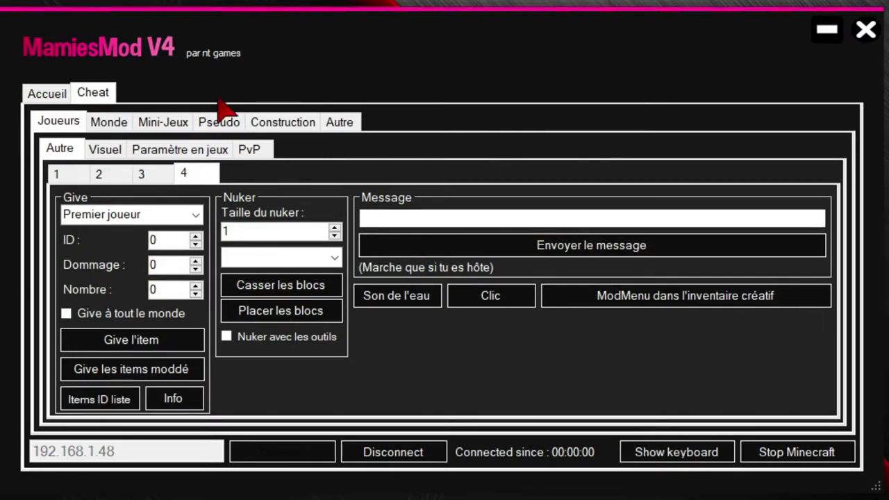
{"action": "left_click", "coordinate": [196, 216]}
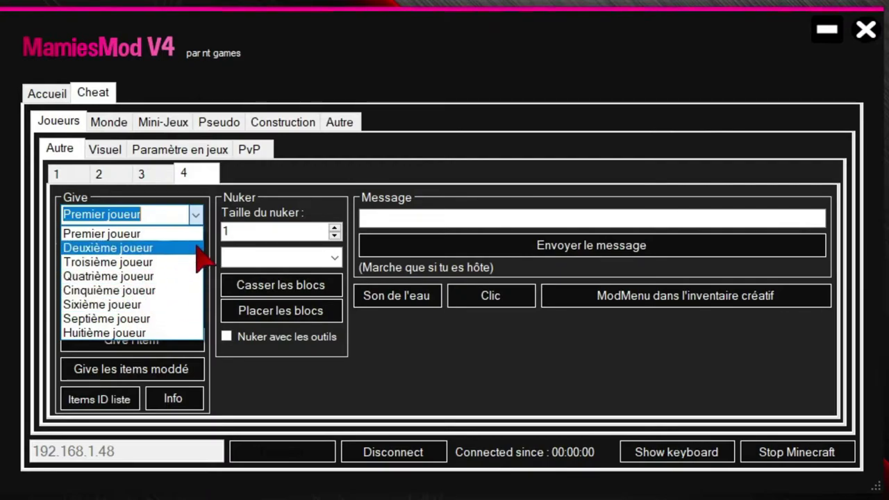
{"action": "left_click", "coordinate": [141, 291]}
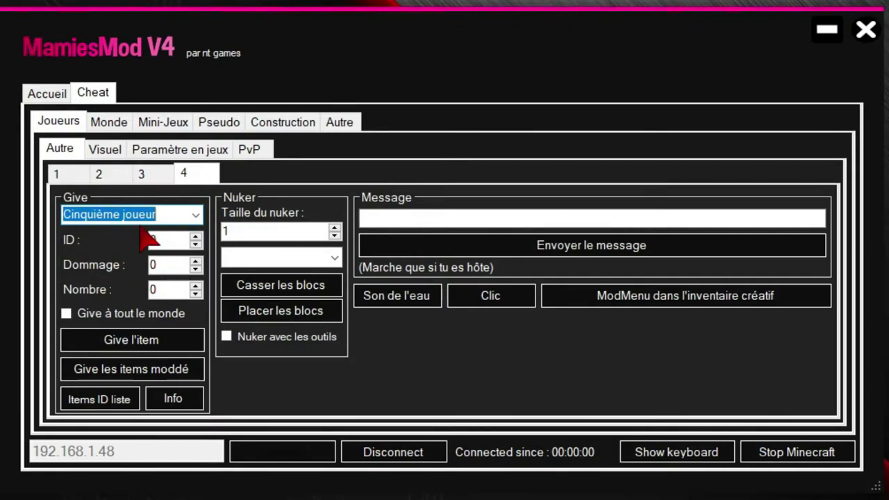
{"action": "left_click", "coordinate": [196, 215]}
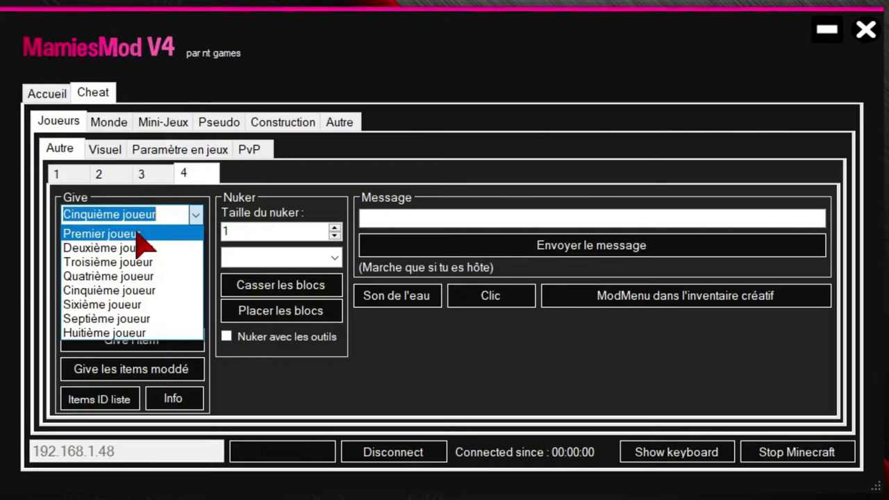
{"action": "left_click", "coordinate": [138, 235]}
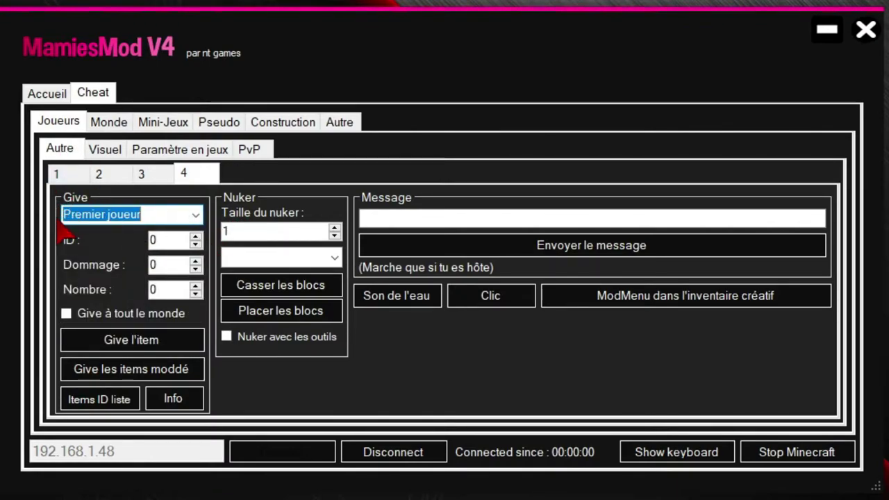
Update the world information on the third page of the Monde options
{"action": "left_click", "coordinate": [107, 125]}
{"action": "left_click", "coordinate": [164, 177]}
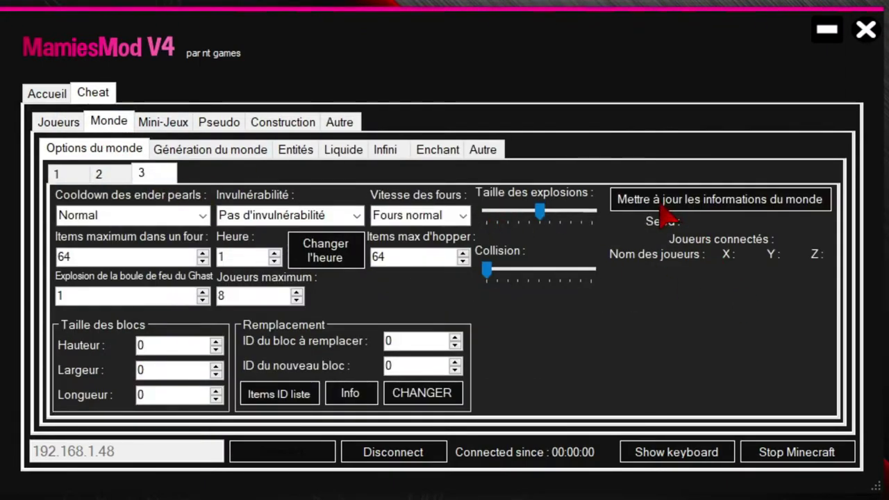
{"action": "left_click", "coordinate": [657, 202]}
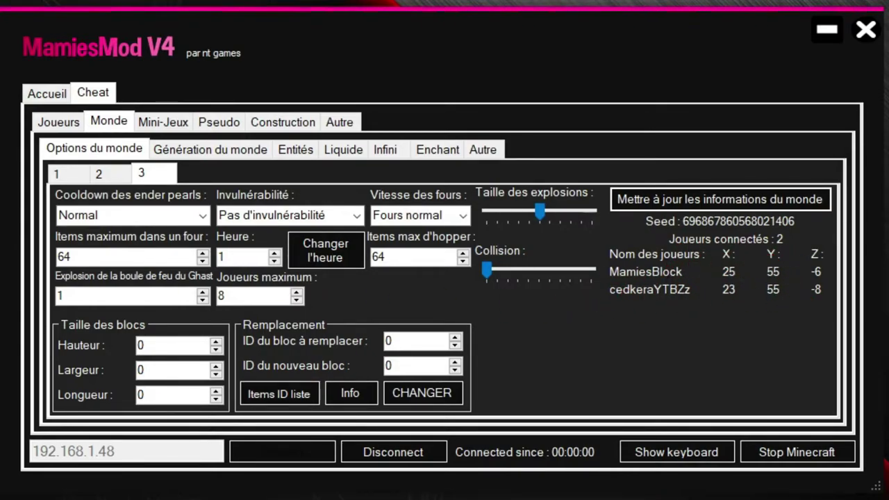
Return to the fourth page of player cheats and keep the first connected player as the Give recipient
{"action": "left_click", "coordinate": [56, 122]}
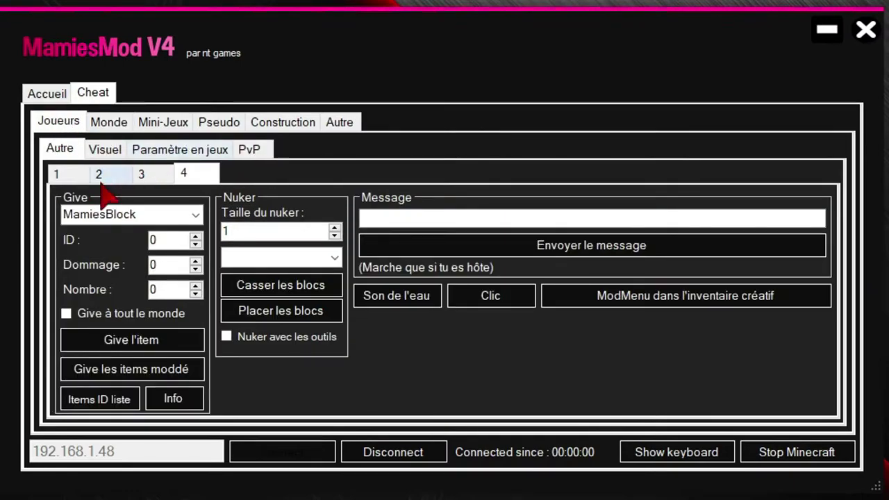
{"action": "left_click", "coordinate": [196, 216]}
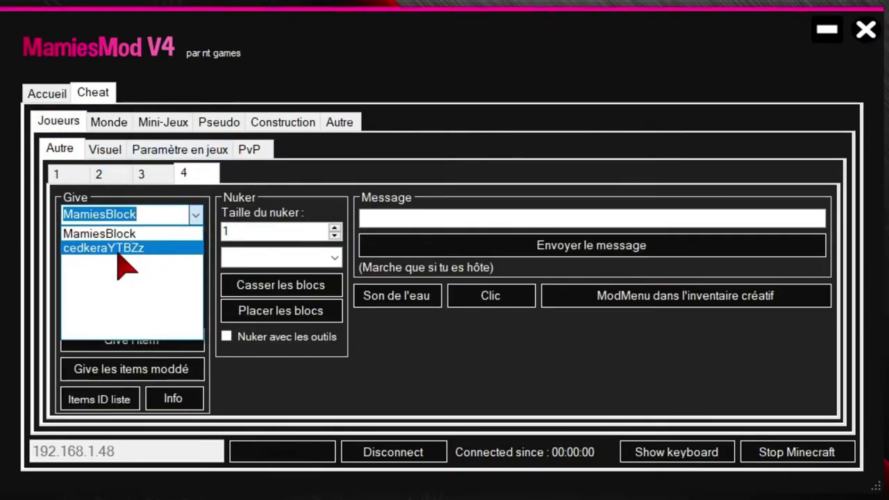
{"action": "left_click", "coordinate": [157, 220]}
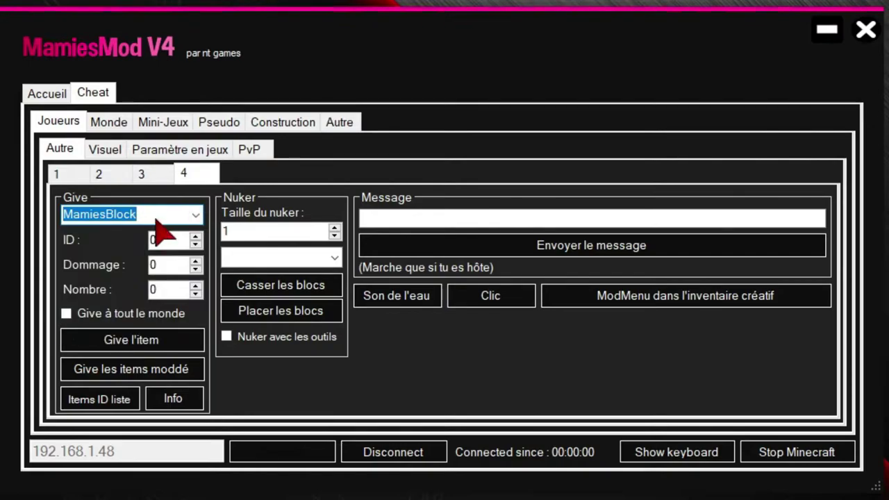
{"action": "left_click", "coordinate": [160, 241]}
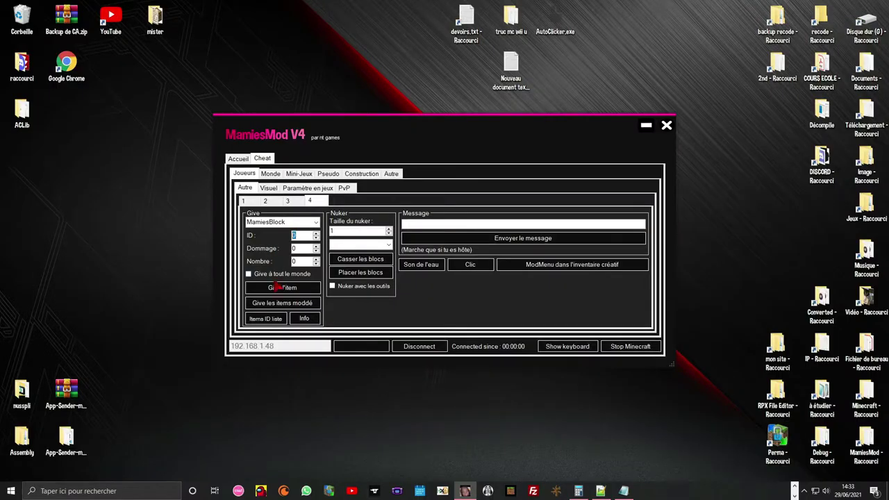
Look through the online item ID list and the built-in item ID info for the Give tool
{"action": "left_click", "coordinate": [258, 325]}
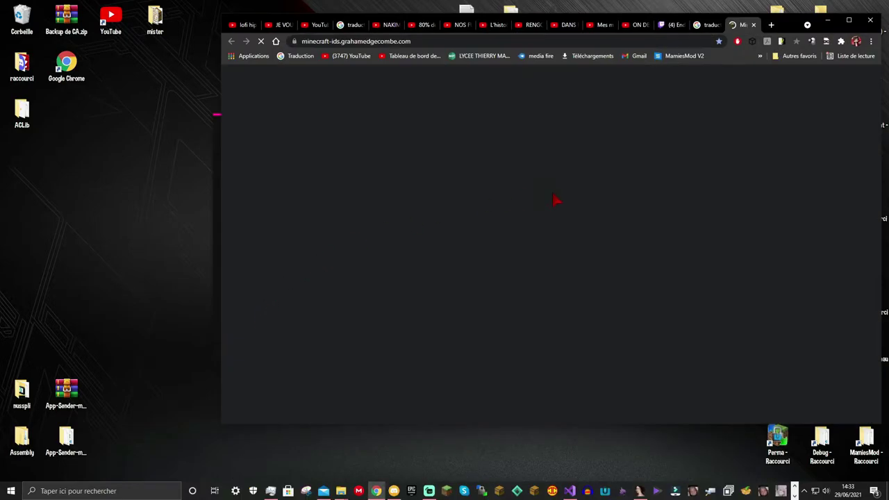
{"action": "scroll", "coordinate": [589, 254], "scroll_direction": "down", "scroll_amount": 18}
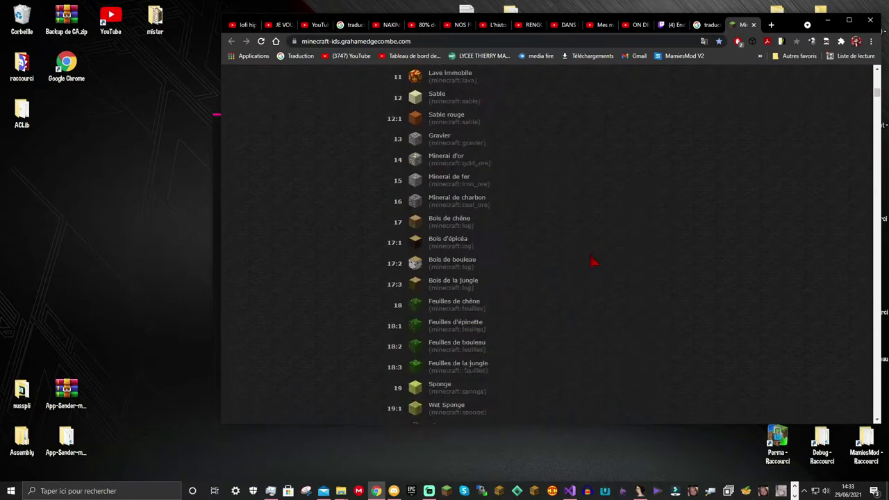
{"action": "scroll", "coordinate": [494, 287], "scroll_direction": "down", "scroll_amount": 5}
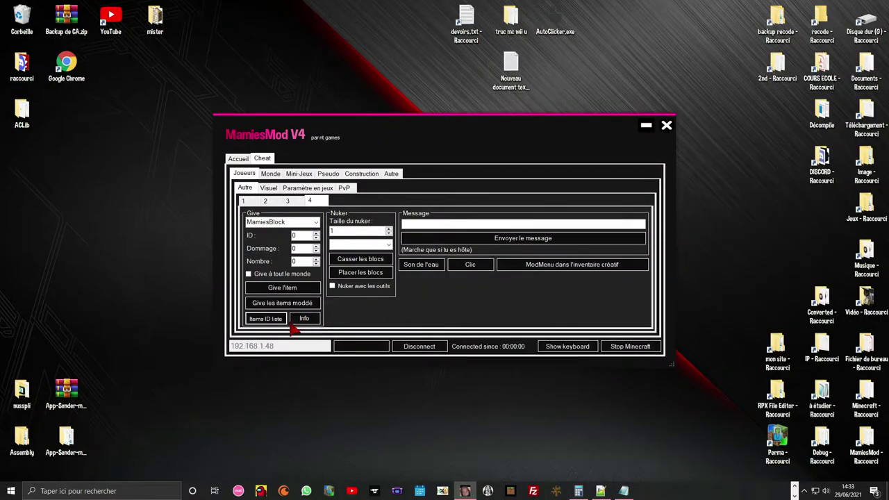
{"action": "left_click", "coordinate": [314, 320]}
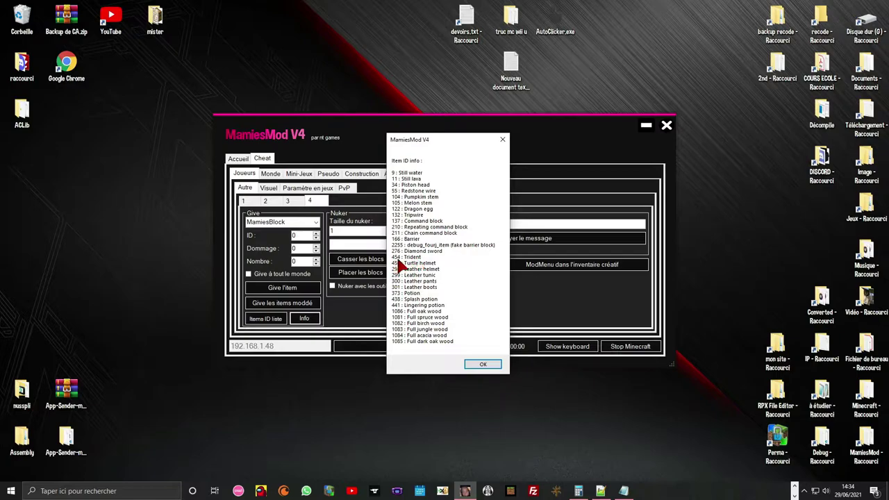
{"action": "left_click", "coordinate": [483, 364]}
Examine how the online item list writes ID and damage values, using the Granit entry 1:1
{"action": "left_click", "coordinate": [299, 248]}
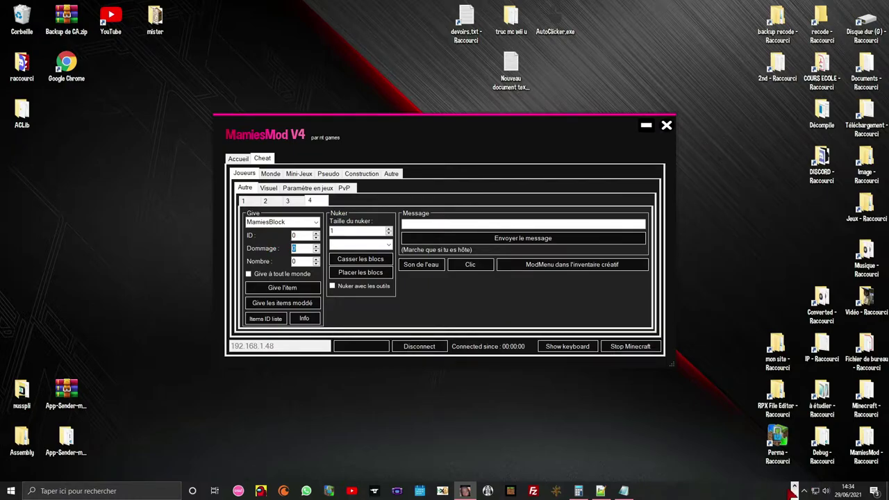
{"action": "left_click", "coordinate": [790, 490]}
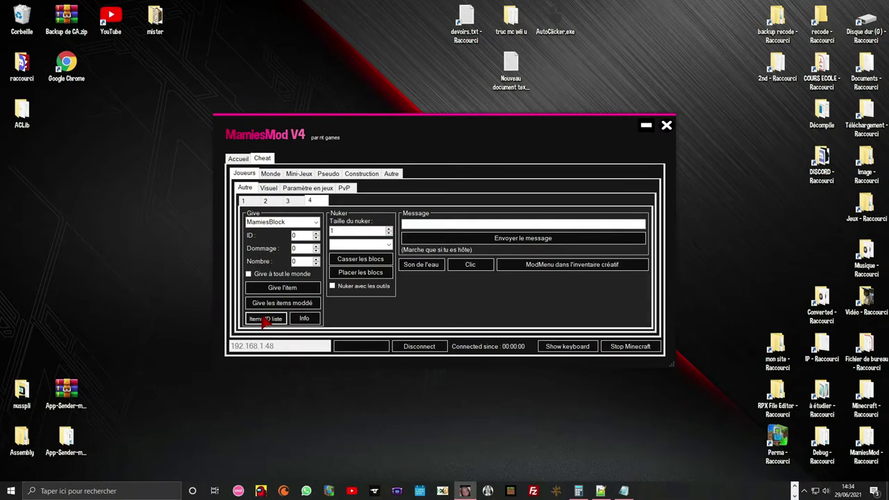
{"action": "left_click", "coordinate": [266, 319]}
{"action": "scroll", "coordinate": [540, 155], "scroll_direction": "down", "scroll_amount": 5}
{"action": "scroll", "coordinate": [417, 166], "scroll_direction": "up", "scroll_amount": 3}
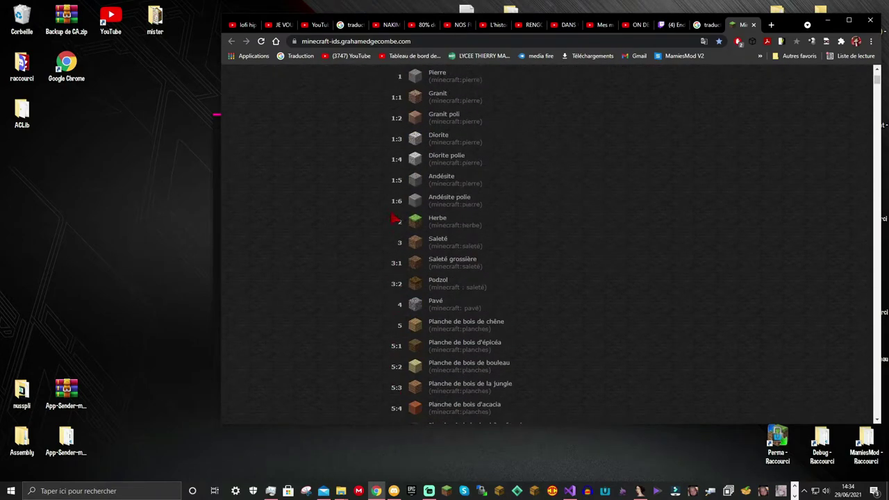
{"action": "left_click_drag", "start_coordinate": [392, 155], "coordinate": [403, 149]}
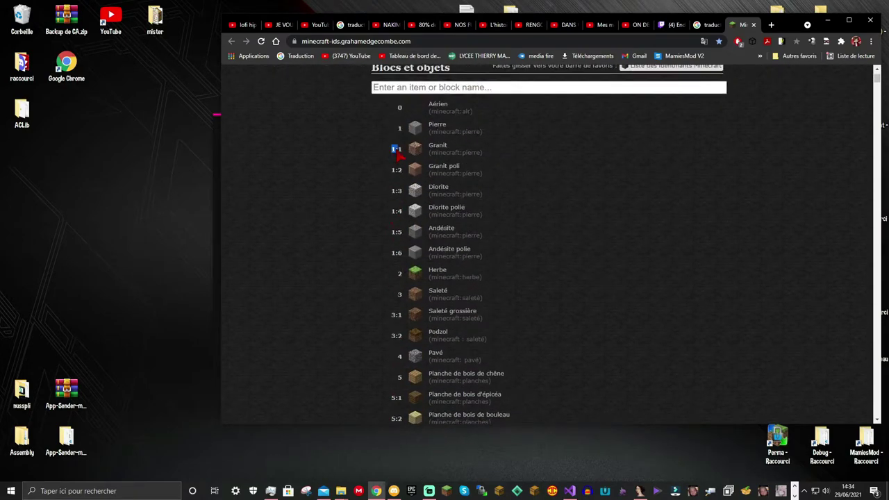
{"action": "left_click", "coordinate": [606, 171]}
{"action": "left_click", "coordinate": [827, 21]}
Set the Give tool to ID 1, Dommage 2 and Nombre 64, and give the item to the selected player
{"action": "left_click", "coordinate": [316, 233]}
{"action": "double_click", "coordinate": [316, 246]}
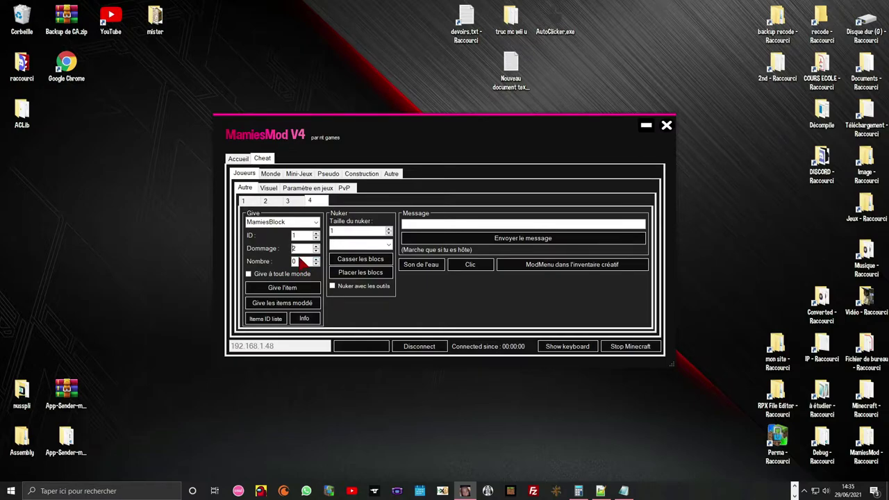
{"action": "double_click", "coordinate": [303, 260]}
{"action": "type", "text": "64"}
{"action": "left_click", "coordinate": [299, 291]}
Set Dommage to 2267, look up the diamond sword's ID, enter ID 276, and give the item to the selected player
{"action": "type", "text": "267"}
{"action": "left_click", "coordinate": [306, 320]}
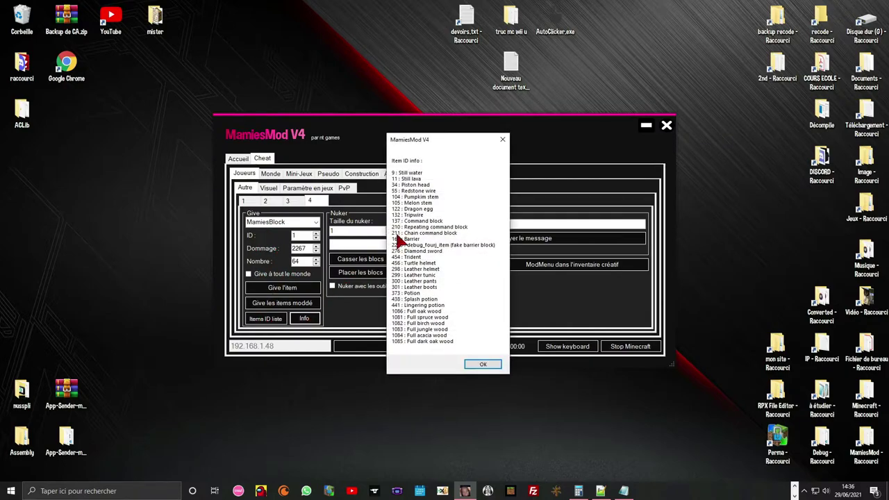
{"action": "left_click", "coordinate": [503, 140]}
{"action": "double_click", "coordinate": [298, 236]}
{"action": "type", "text": "276"}
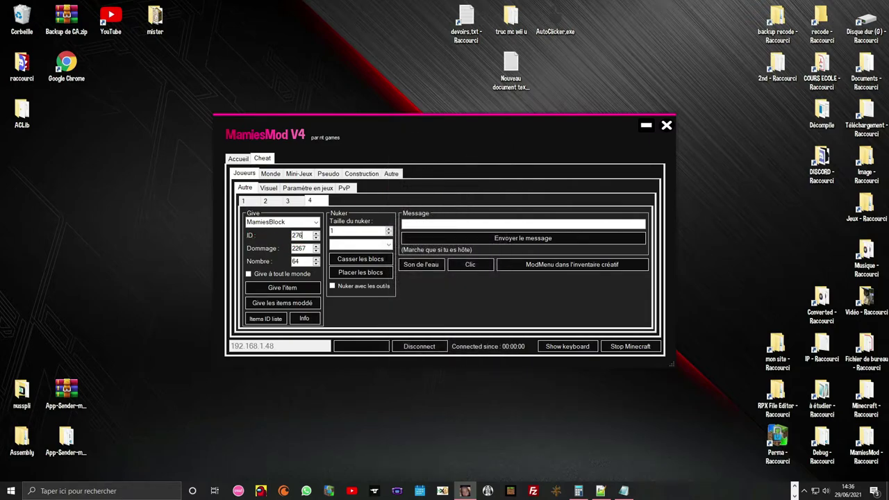
{"action": "left_click", "coordinate": [295, 258]}
{"action": "left_click", "coordinate": [283, 291]}
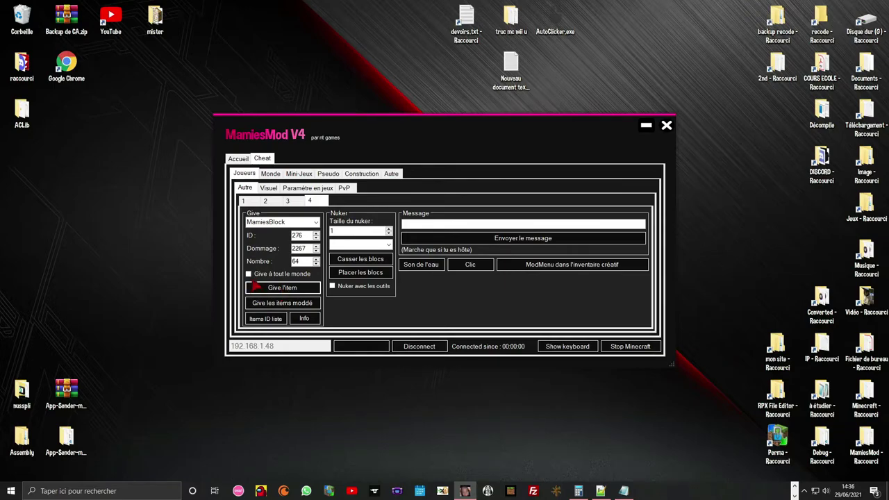
Give the item and the modded items with Give à tout le monde enabled, checking the connected players in the Monde options
{"action": "left_click", "coordinate": [248, 274]}
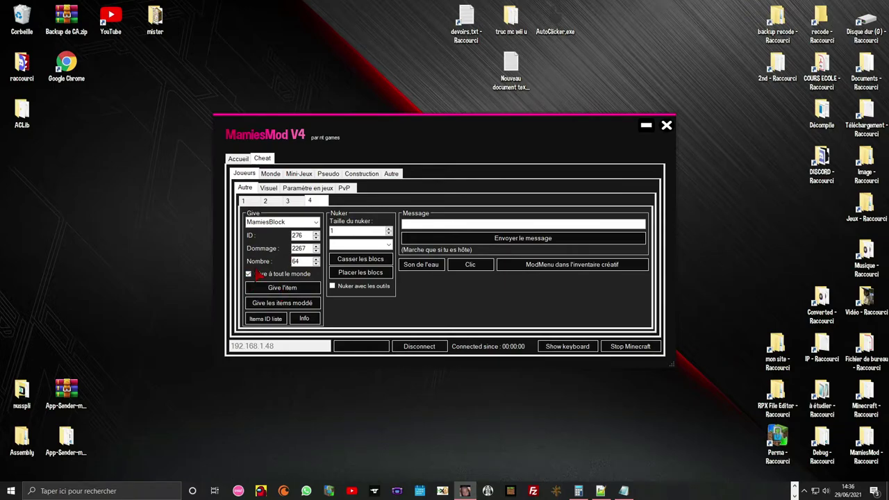
{"action": "left_click", "coordinate": [265, 292]}
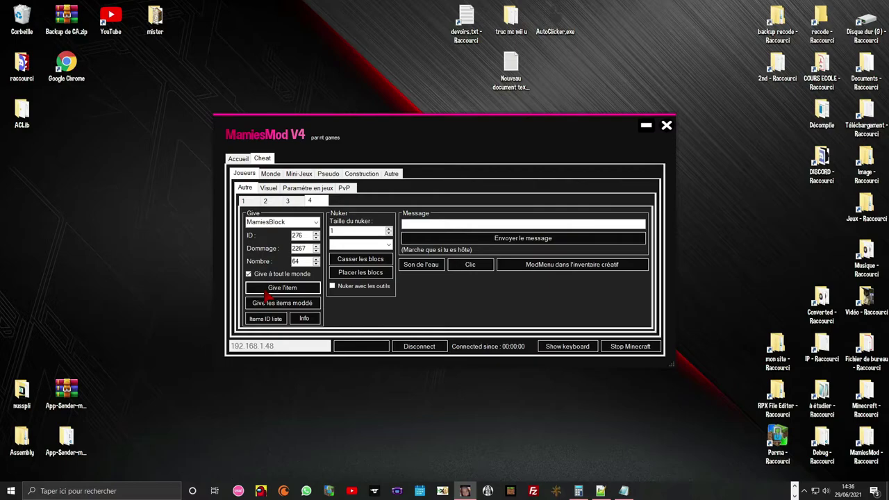
{"action": "left_click", "coordinate": [270, 175]}
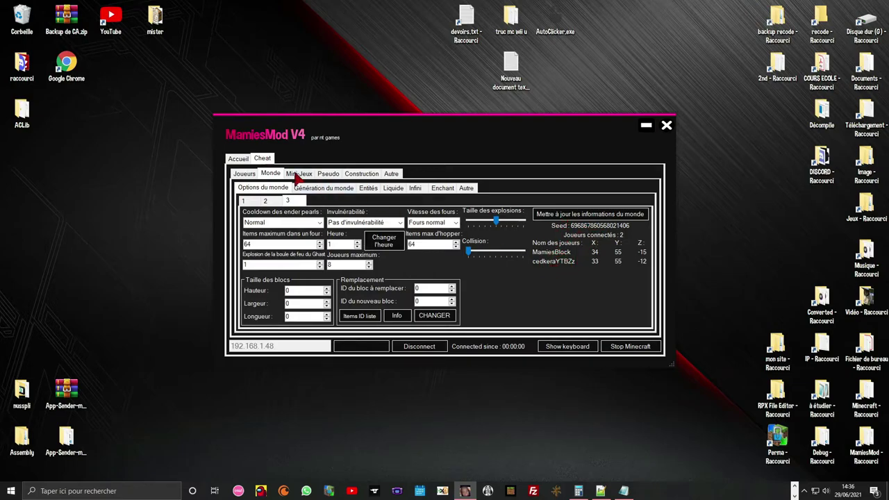
{"action": "left_click", "coordinate": [243, 173]}
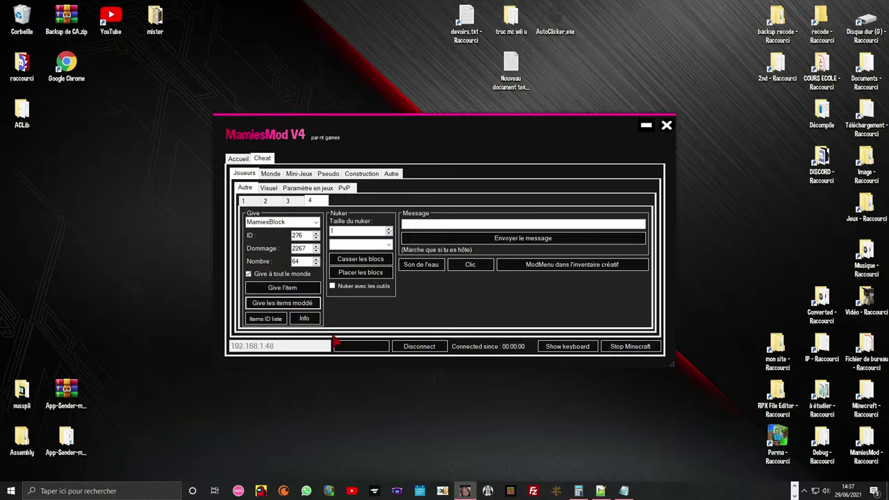
Set the nuker size to 3 with the Rectangulaire shape, and try both breaking and placing blocks
{"action": "double_click", "coordinate": [341, 232]}
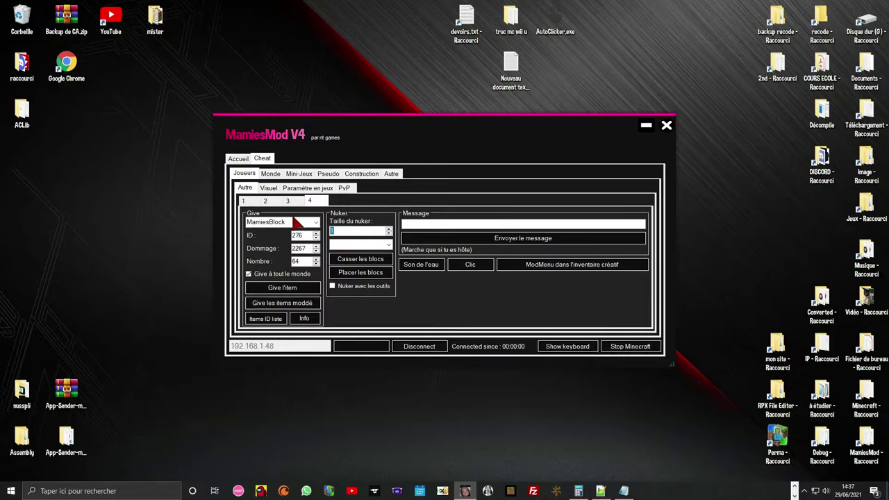
{"action": "type", "text": "3"}
{"action": "left_click", "coordinate": [388, 245]}
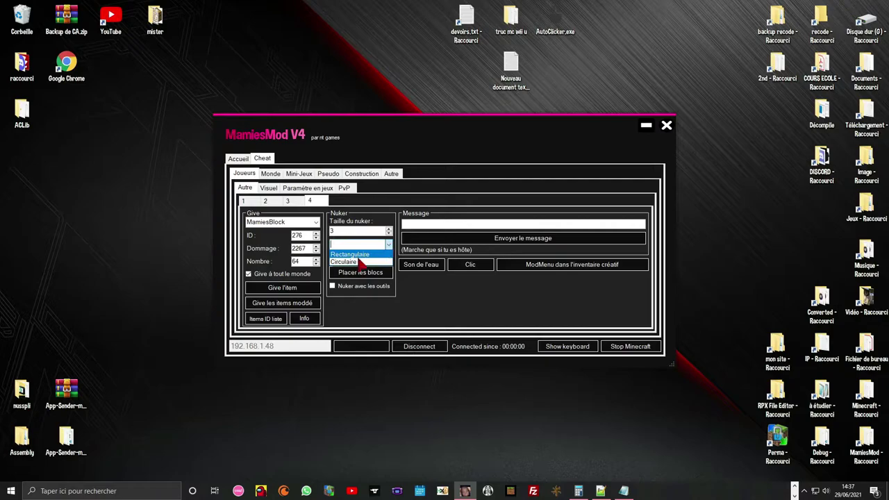
{"action": "left_click", "coordinate": [358, 254]}
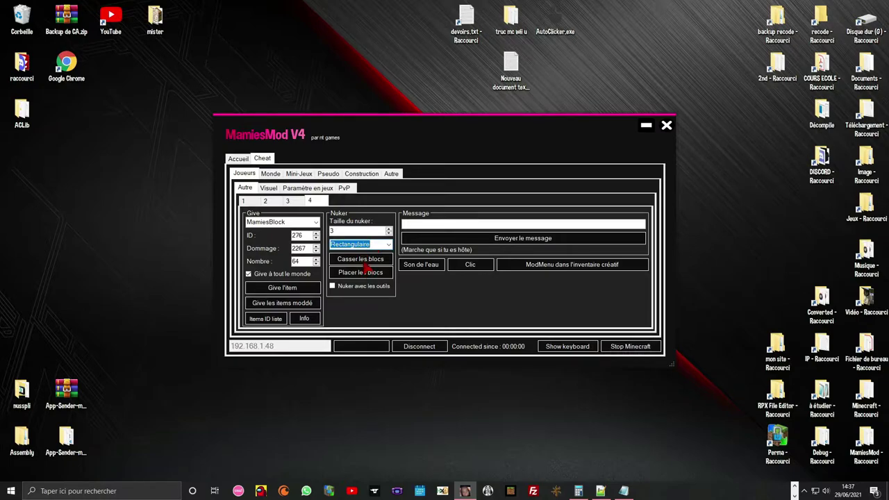
{"action": "left_click", "coordinate": [363, 261]}
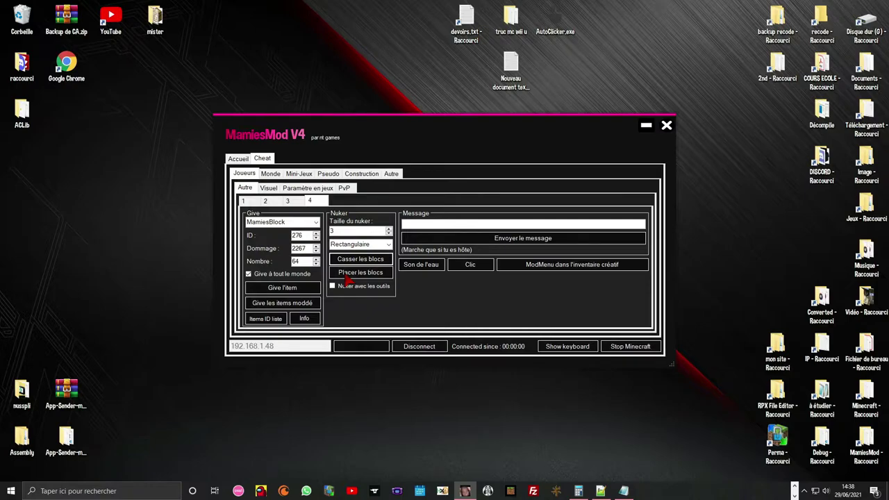
{"action": "left_click", "coordinate": [345, 273]}
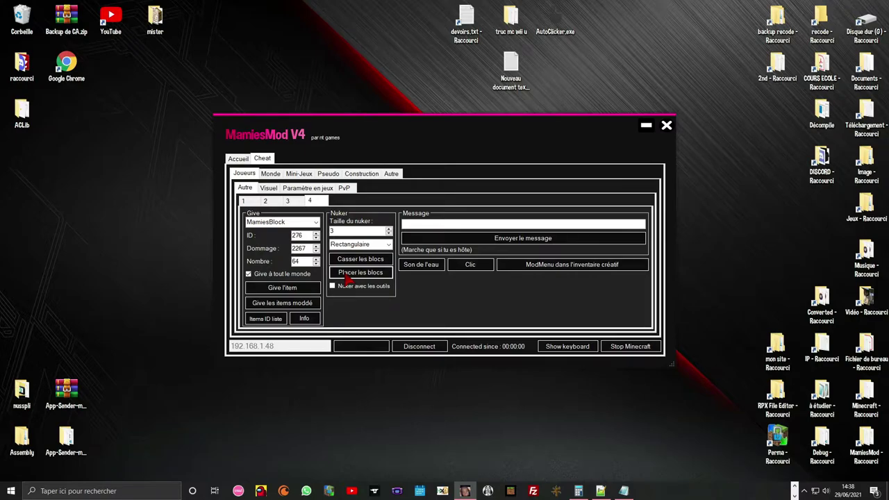
Switch the nuker shape to Circulaire, use it to place blocks, and enable Nuker avec les outils
{"action": "left_click", "coordinate": [360, 244]}
{"action": "left_click", "coordinate": [358, 259]}
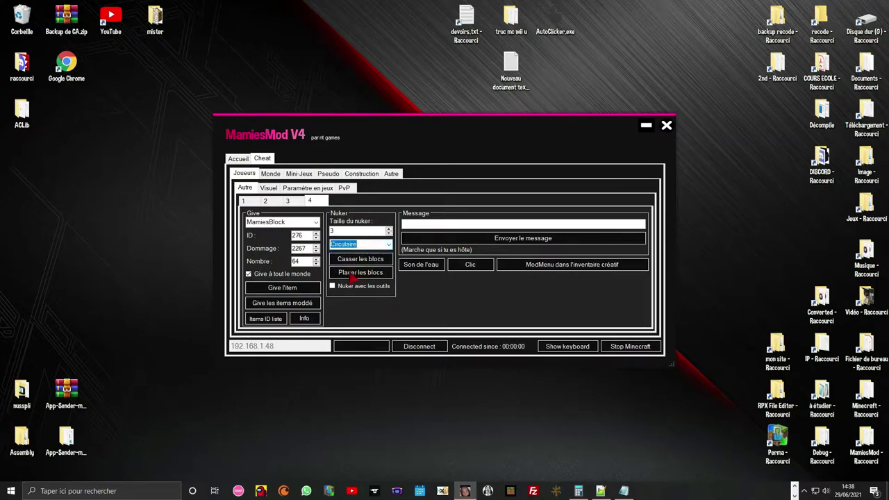
{"action": "left_click", "coordinate": [357, 275]}
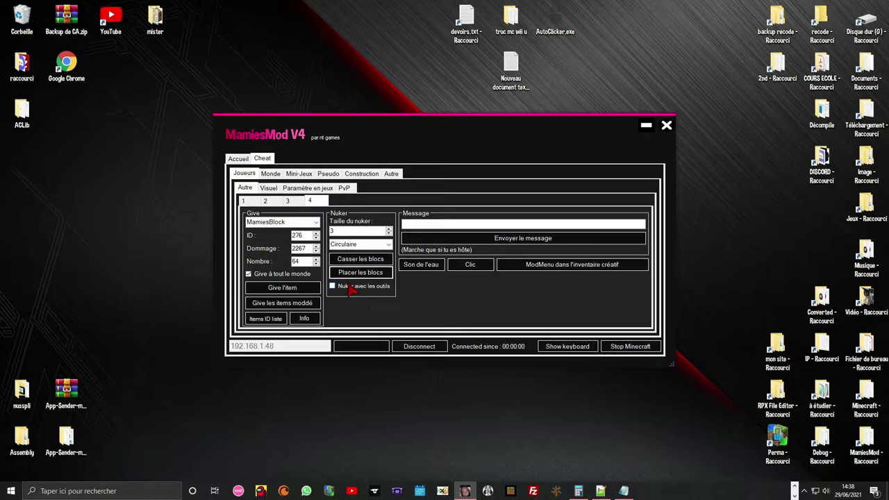
{"action": "left_click", "coordinate": [350, 288]}
Send the in-game message "Salut, grosse dinde abonne toi à nt games sinon je te hack !"
{"action": "left_click", "coordinate": [412, 225]}
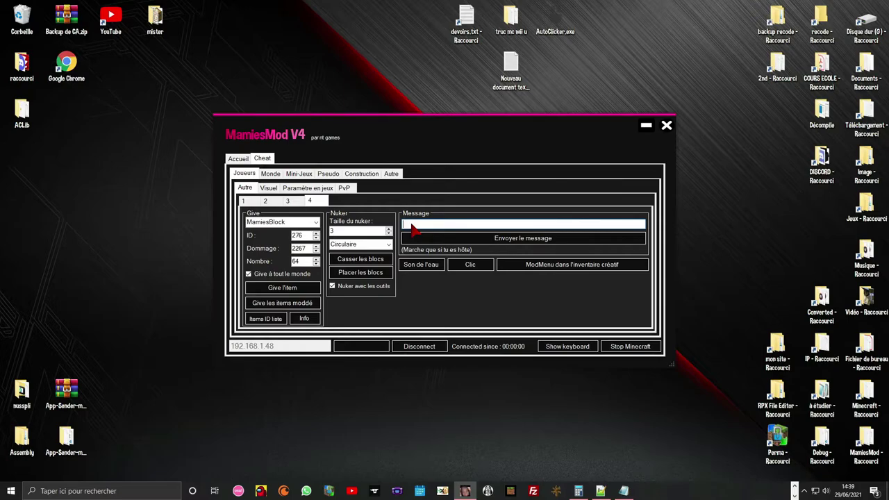
{"action": "type", "text": "Salut, grosse dinde abonne toi à nt games si"}
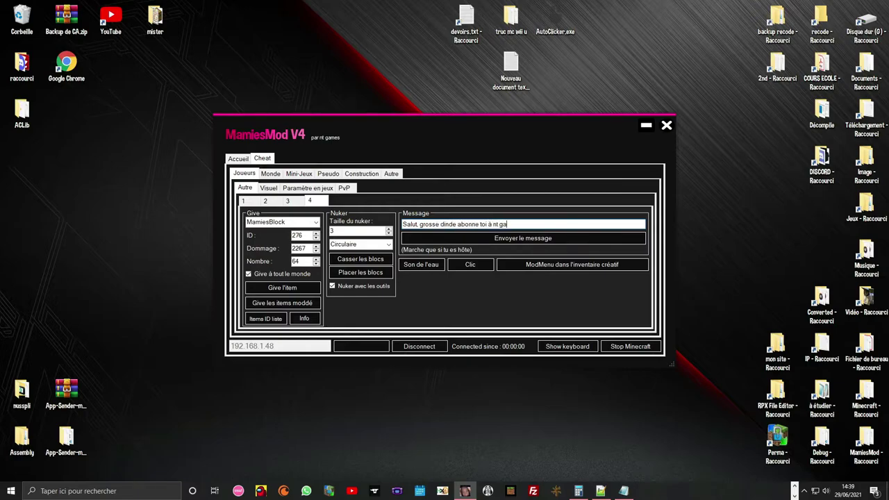
{"action": "type", "text": "je te hack !"}
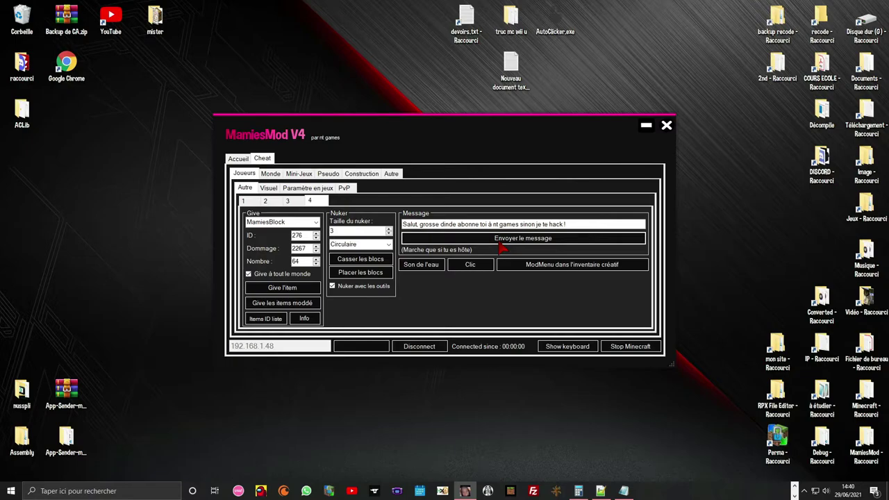
Trigger the Son de l'eau and Clic effects, and activate ModMenu dans l'inventaire créatif
{"action": "left_click", "coordinate": [424, 266]}
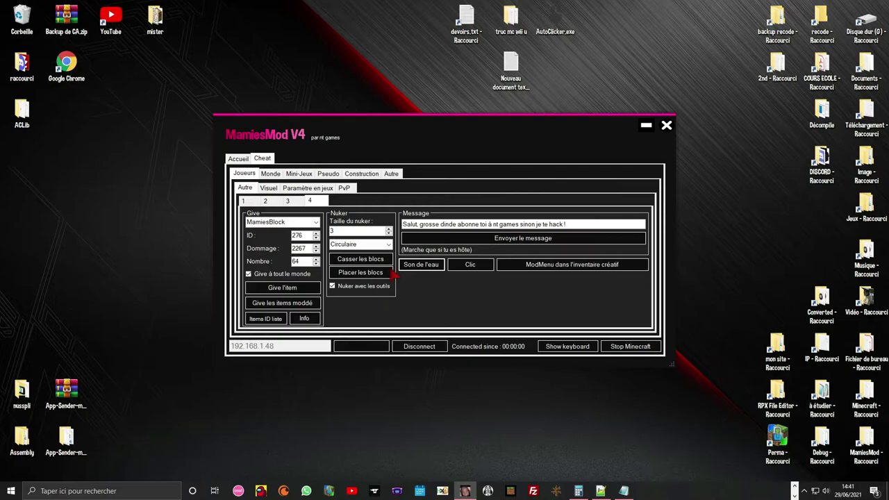
{"action": "left_click", "coordinate": [469, 267]}
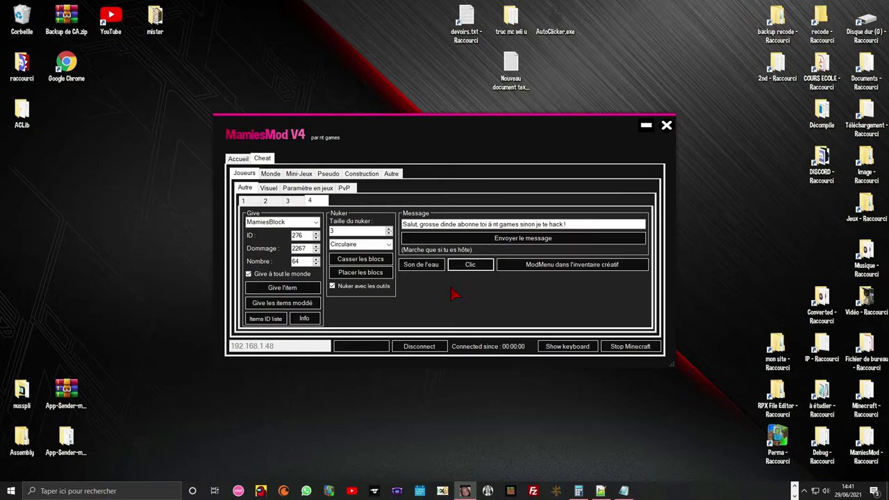
{"action": "left_click", "coordinate": [534, 268]}
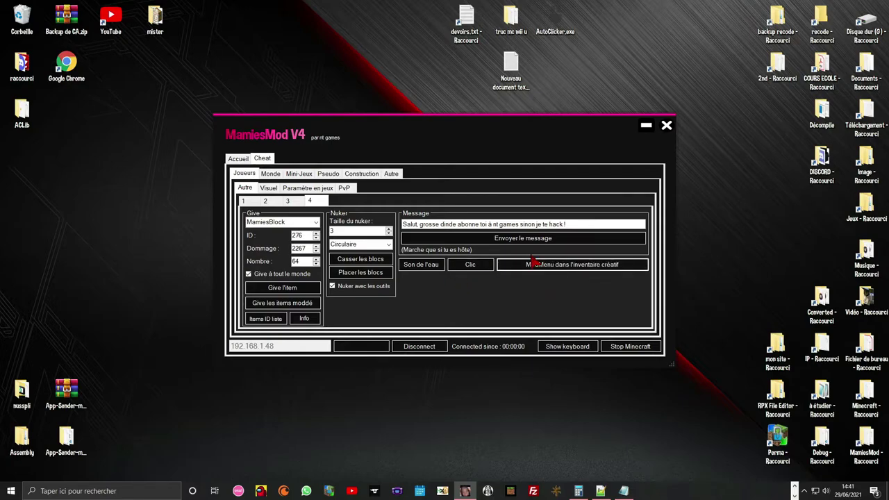
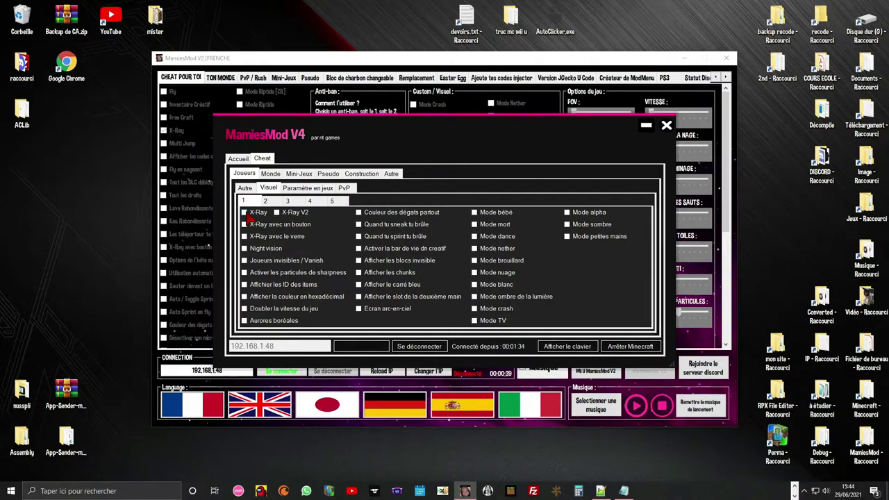
On the first Visuel page, try X-Ray V2, X-Ray, X-Ray avec un bouton and X-Ray avec le verre, leaving them disabled
{"action": "left_click", "coordinate": [292, 213]}
{"action": "left_click", "coordinate": [293, 215]}
{"action": "left_click", "coordinate": [245, 212]}
{"action": "left_click", "coordinate": [253, 231]}
{"action": "left_click", "coordinate": [261, 236]}
{"action": "left_click", "coordinate": [258, 238]}
Try Night vision, Joueurs invisibles / Vanish, the sharpness particles and the item ID display, leaving them disabled
{"action": "left_click", "coordinate": [257, 254]}
{"action": "left_click", "coordinate": [272, 266]}
{"action": "left_click", "coordinate": [258, 275]}
{"action": "left_click", "coordinate": [259, 287]}
{"action": "left_click", "coordinate": [258, 286]}
Try the hexadecimal colour display, Doubler la vitesse du jeu and Aurores boréales cheats, leaving them disabled
{"action": "left_click", "coordinate": [254, 297]}
{"action": "left_click", "coordinate": [255, 297]}
{"action": "left_click", "coordinate": [253, 310]}
{"action": "left_click", "coordinate": [267, 322]}
{"action": "left_click", "coordinate": [267, 324]}
Try Couleur des dégats partout, Quand tu sneak tu brûle and the creative-mode health bar, leaving them disabled
{"action": "left_click", "coordinate": [387, 214]}
{"action": "left_click", "coordinate": [387, 225]}
{"action": "left_click", "coordinate": [386, 226]}
{"action": "left_click", "coordinate": [417, 254]}
{"action": "left_click", "coordinate": [418, 255]}
Try the invisible blocks, chunks, blue square, second hand slot and Ecran arc-en-ciel cheats, leaving them disabled
{"action": "left_click", "coordinate": [361, 262]}
{"action": "left_click", "coordinate": [361, 273]}
{"action": "left_click", "coordinate": [360, 275]}
{"action": "left_click", "coordinate": [368, 292]}
{"action": "left_click", "coordinate": [373, 298]}
{"action": "left_click", "coordinate": [370, 309]}
Try the Mode mort, Mode dance and Mode nether cheats, leaving them disabled
{"action": "left_click", "coordinate": [488, 221]}
{"action": "left_click", "coordinate": [480, 239]}
{"action": "left_click", "coordinate": [479, 239]}
{"action": "left_click", "coordinate": [474, 253]}
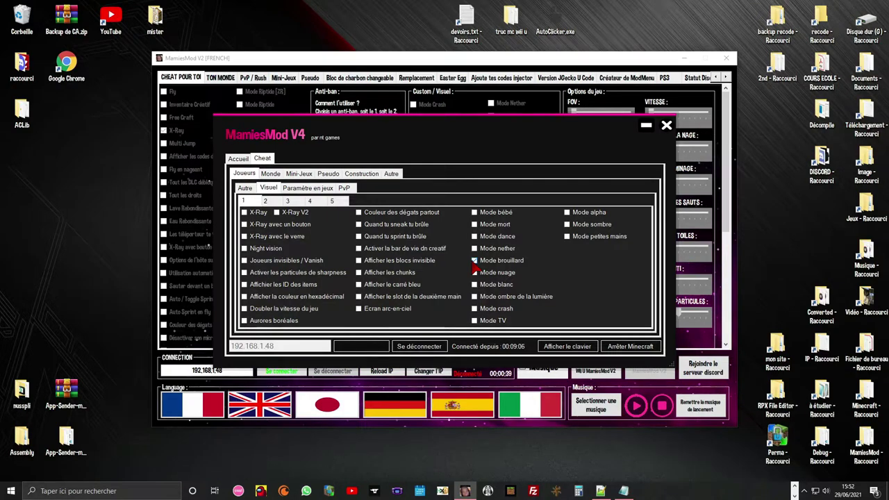
Try the Mode brouillard, Mode nuage, Mode blanc and Mode ombre de la lumière cheats, leaving them disabled
{"action": "left_click", "coordinate": [475, 262]}
{"action": "left_click", "coordinate": [475, 273]}
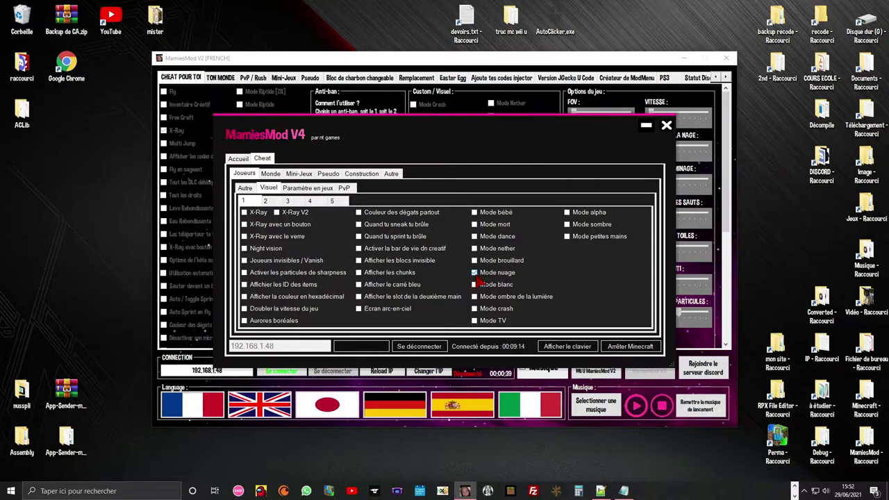
{"action": "left_click", "coordinate": [476, 285]}
{"action": "left_click", "coordinate": [483, 299]}
{"action": "left_click", "coordinate": [475, 297]}
Try the Mode crash, Mode TV and Mode sombre cheats, leaving them disabled
{"action": "left_click", "coordinate": [475, 308]}
{"action": "left_click", "coordinate": [478, 310]}
{"action": "left_click", "coordinate": [475, 322]}
{"action": "left_click", "coordinate": [566, 223]}
On visual page 2, try the remaining particles, potion particles, Panneaux censuré, Panneaux en vérification and Herbe violette cheats, leaving them disabled
{"action": "left_click", "coordinate": [265, 201]}
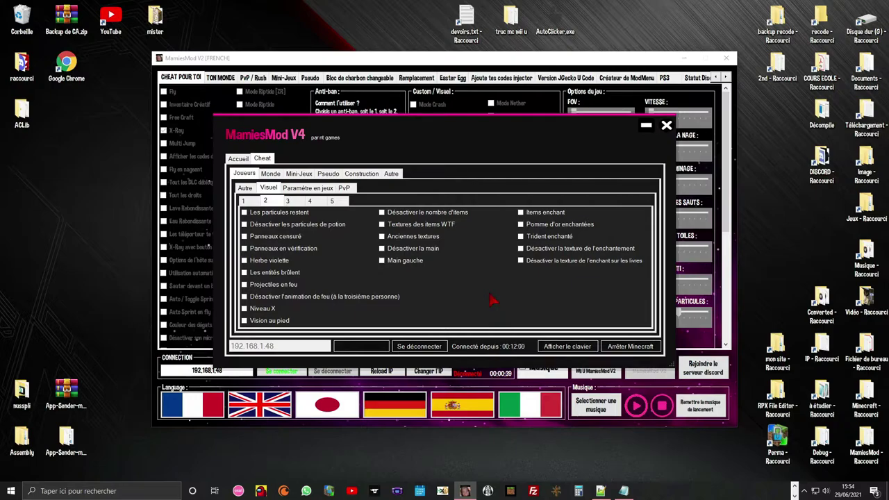
{"action": "left_click", "coordinate": [255, 216]}
{"action": "left_click", "coordinate": [264, 227]}
{"action": "left_click", "coordinate": [266, 236]}
{"action": "left_click", "coordinate": [245, 250]}
{"action": "left_click", "coordinate": [255, 250]}
{"action": "left_click", "coordinate": [257, 262]}
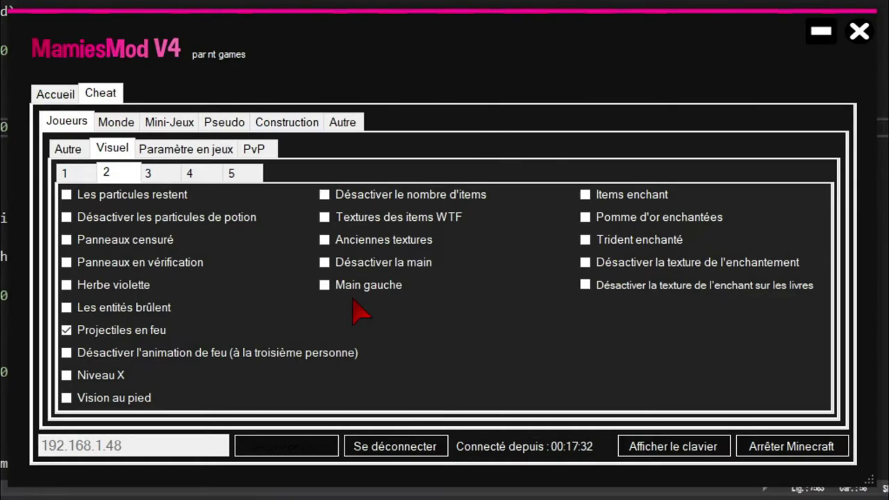
Try the third-person fire animation removal, Niveau X and Vision au pied cheats, leaving them disabled
{"action": "left_click", "coordinate": [83, 351]}
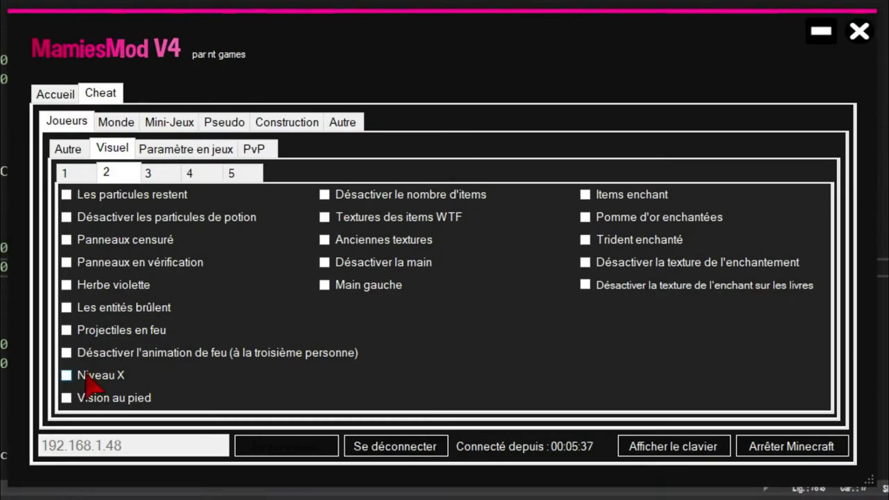
{"action": "left_click", "coordinate": [87, 375]}
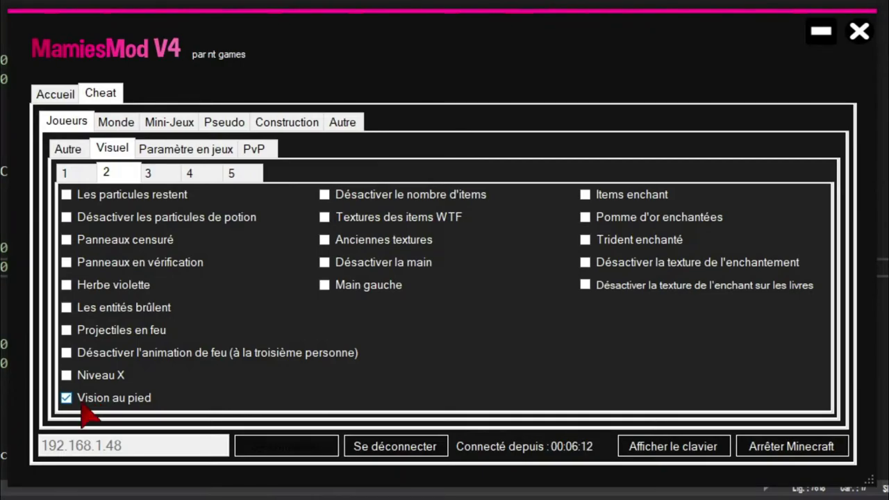
{"action": "left_click", "coordinate": [81, 405]}
Try the Désactiver le nombre d'items, Textures des items WTF and Anciennes textures cheats, leaving them disabled
{"action": "left_click", "coordinate": [395, 201]}
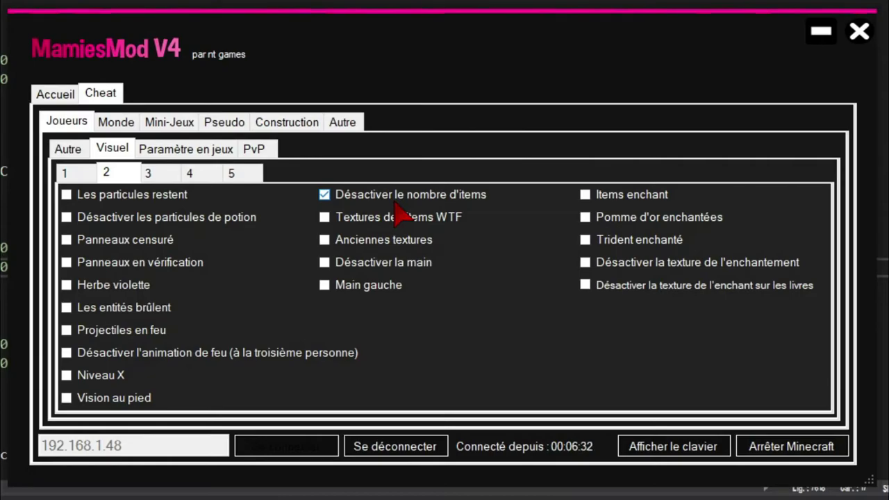
{"action": "left_click", "coordinate": [398, 202]}
{"action": "left_click", "coordinate": [401, 219]}
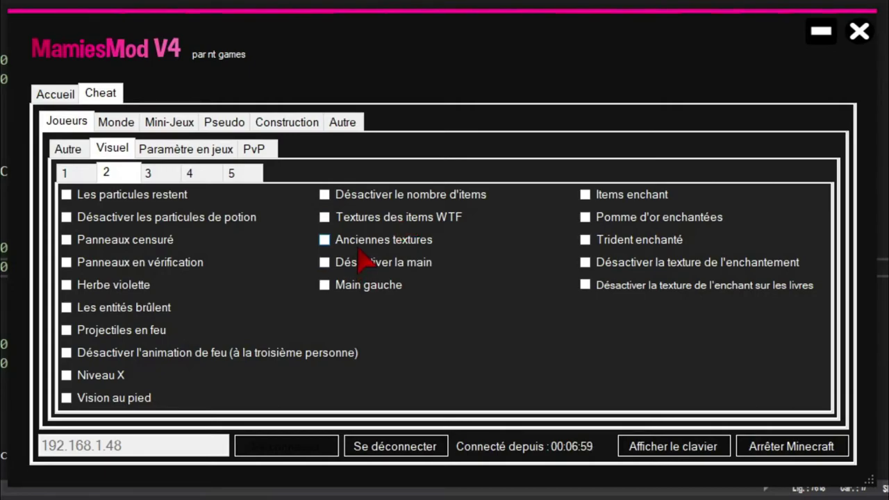
{"action": "left_click", "coordinate": [359, 248]}
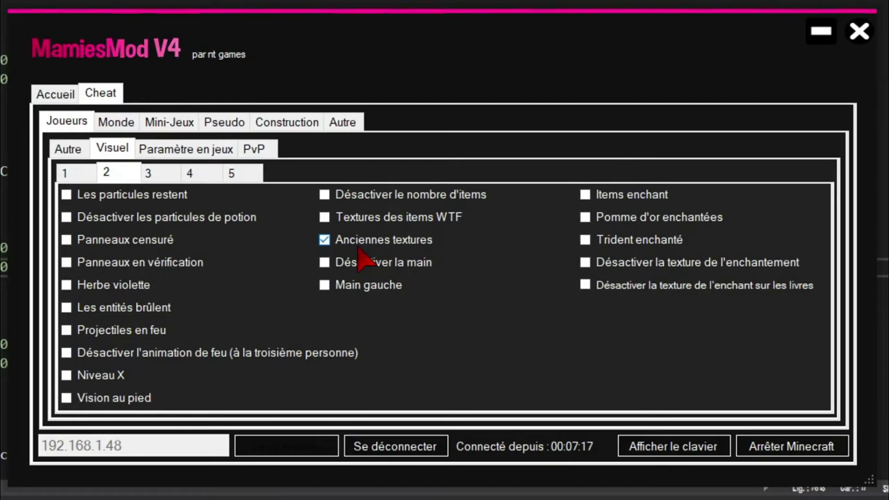
{"action": "left_click", "coordinate": [359, 237]}
Try the Désactiver la main and Main gauche cheats, leaving them disabled
{"action": "left_click", "coordinate": [353, 262]}
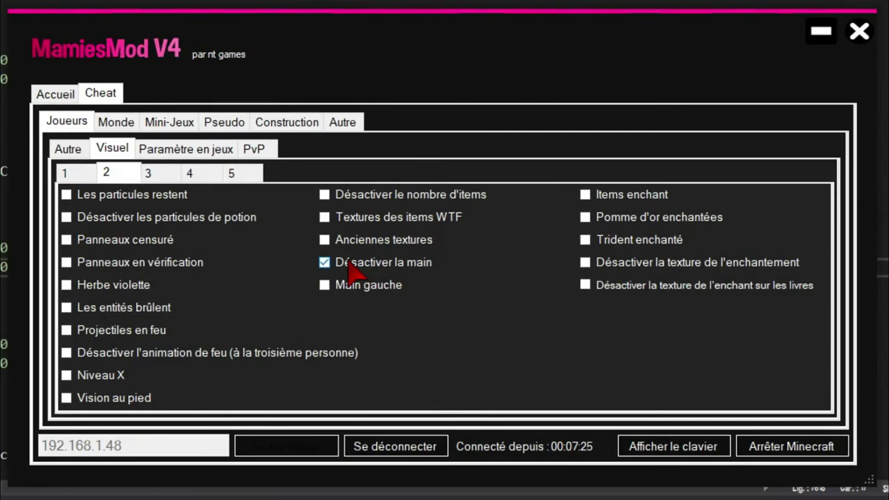
{"action": "left_click", "coordinate": [337, 288]}
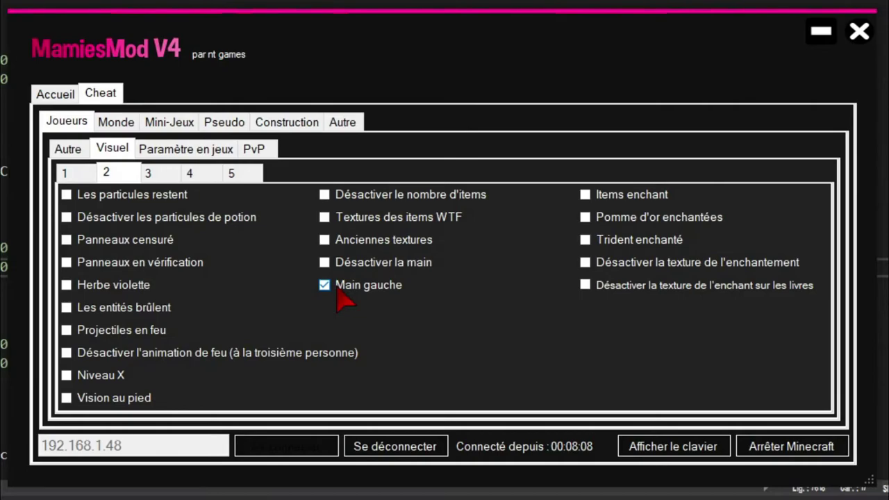
{"action": "left_click", "coordinate": [338, 290]}
Try Items enchant, Pomme d'or enchantées, Trident enchanté and Désactiver la texture de l'enchantement, leaving them disabled
{"action": "left_click", "coordinate": [628, 194]}
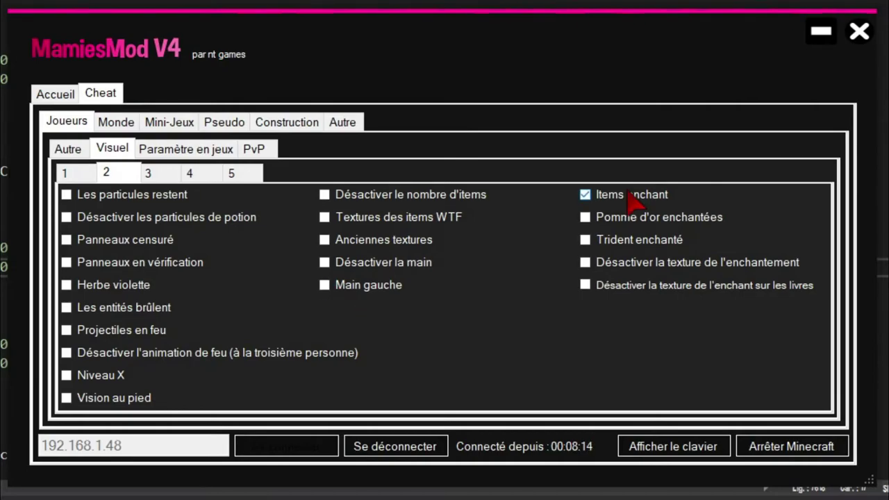
{"action": "left_click", "coordinate": [630, 197]}
{"action": "left_click", "coordinate": [598, 228]}
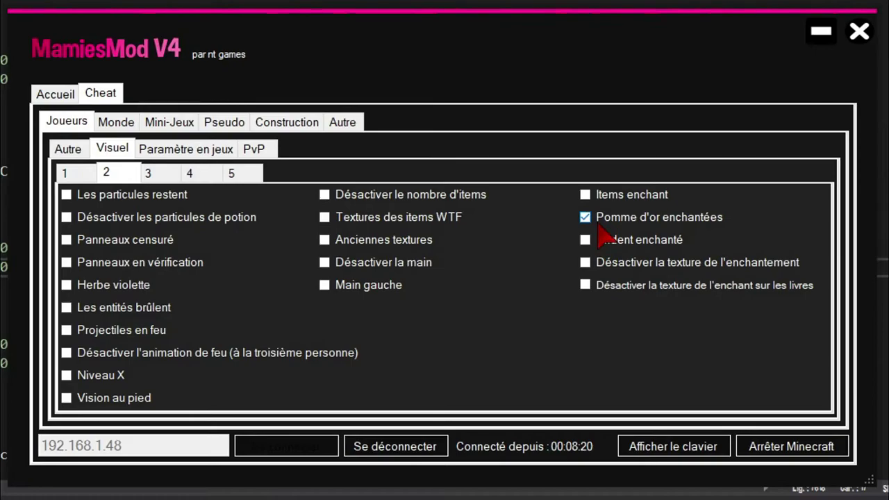
{"action": "left_click", "coordinate": [597, 225]}
{"action": "left_click", "coordinate": [602, 245]}
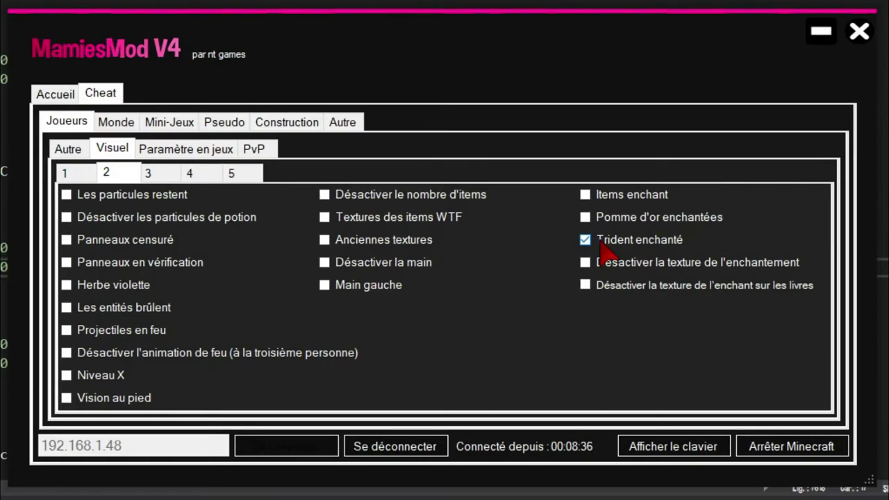
{"action": "left_click", "coordinate": [600, 244]}
{"action": "left_click", "coordinate": [587, 275]}
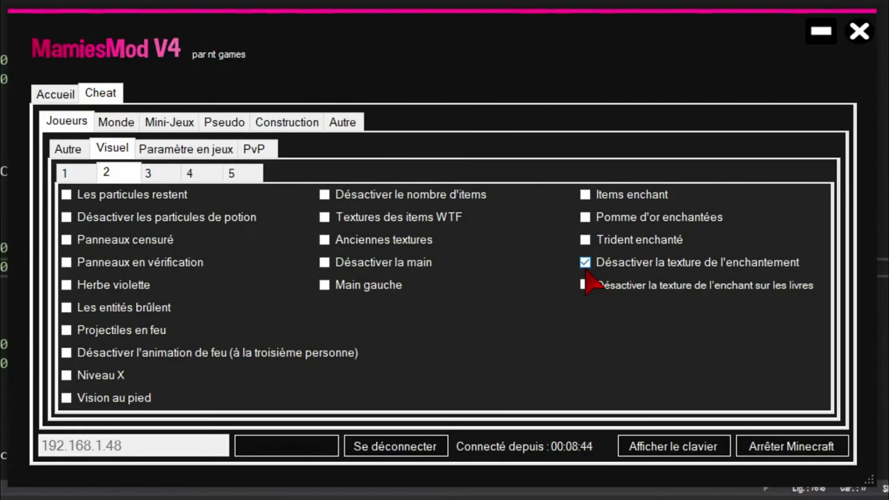
{"action": "left_click", "coordinate": [586, 271]}
On visual page 3, try Désactiver la bar de vie and Afficher la bar d'armur, leaving them disabled
{"action": "left_click", "coordinate": [148, 176]}
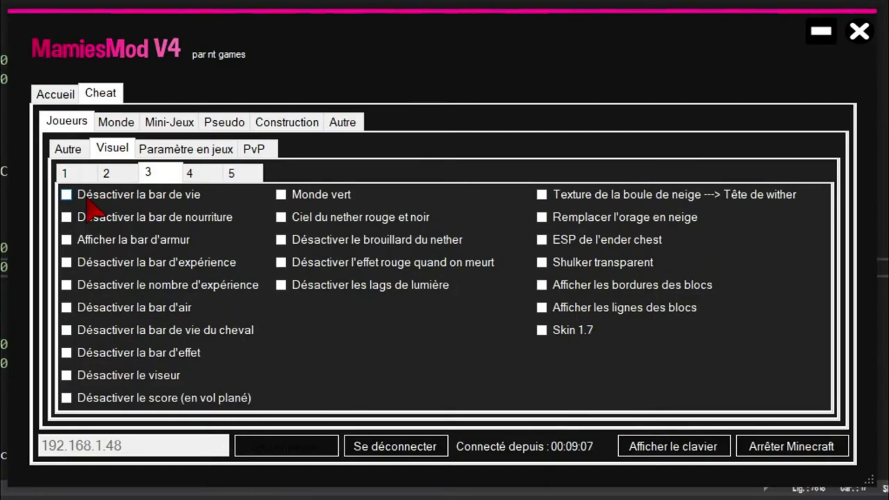
{"action": "left_click", "coordinate": [87, 196]}
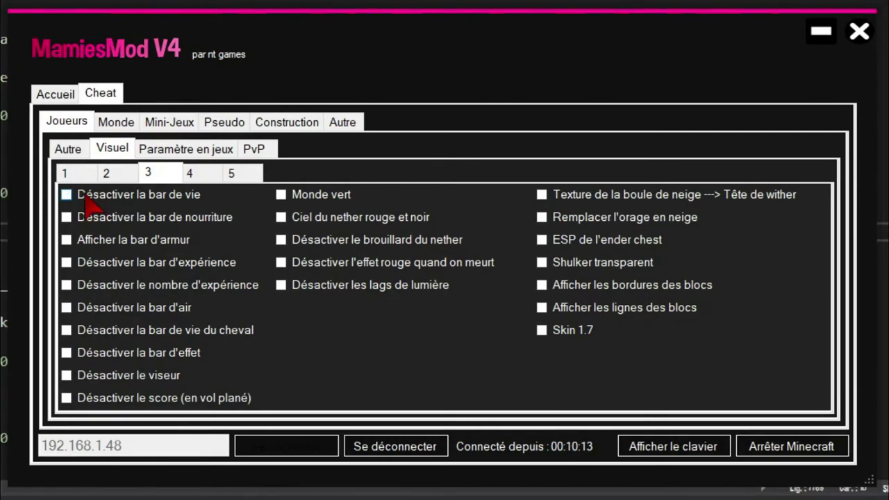
{"action": "left_click", "coordinate": [88, 204]}
{"action": "left_click", "coordinate": [86, 198]}
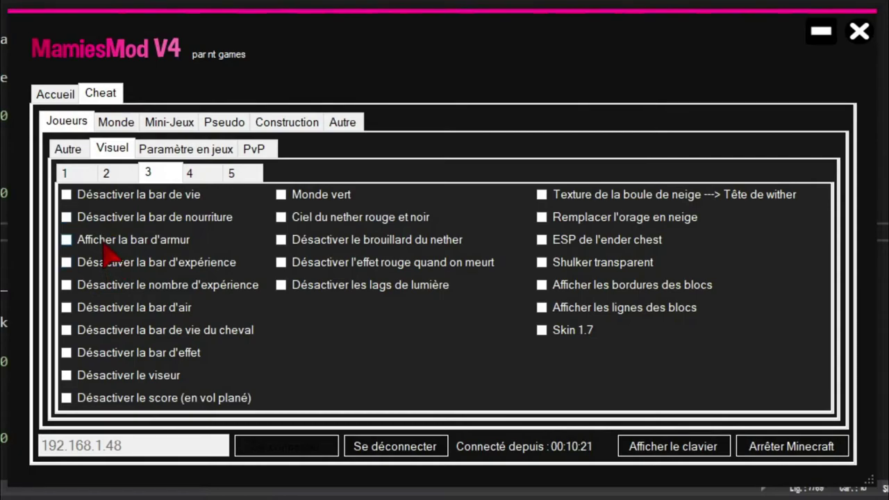
{"action": "left_click", "coordinate": [174, 237]}
Try hiding the experience bar and the experience number, leaving both cheats disabled
{"action": "left_click", "coordinate": [171, 270]}
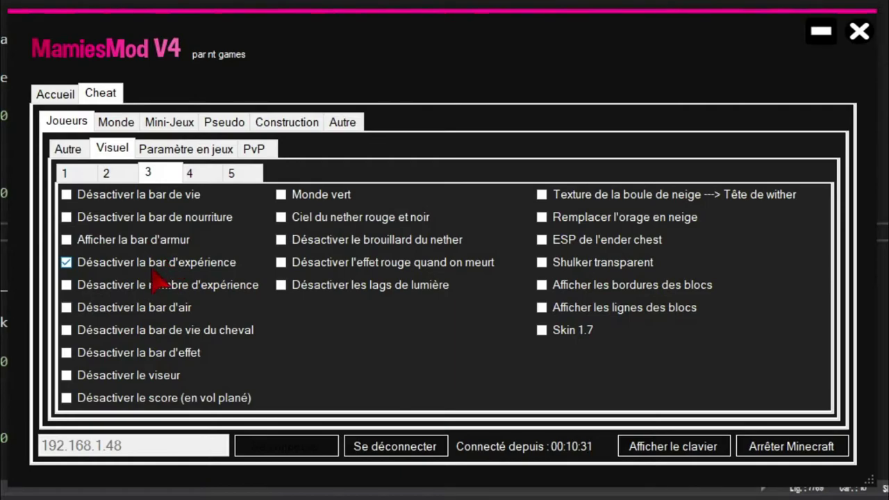
{"action": "left_click", "coordinate": [101, 269]}
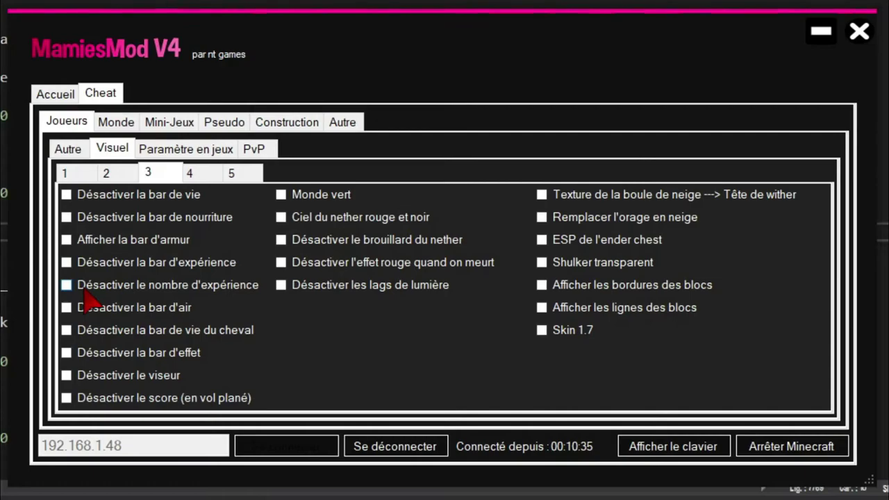
{"action": "left_click", "coordinate": [83, 292]}
{"action": "left_click", "coordinate": [84, 292]}
Try the cheats that hide the air bar, the horse's health bar and the effect bar, leaving them disabled
{"action": "left_click", "coordinate": [89, 316]}
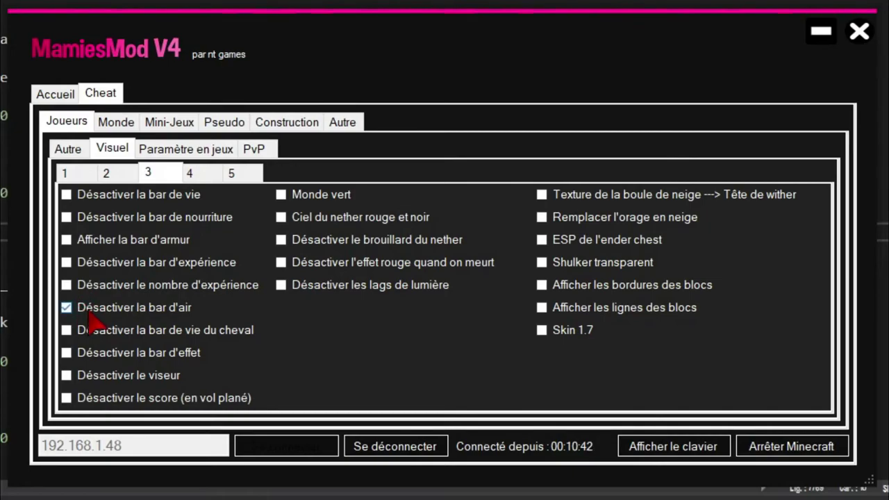
{"action": "left_click", "coordinate": [156, 310]}
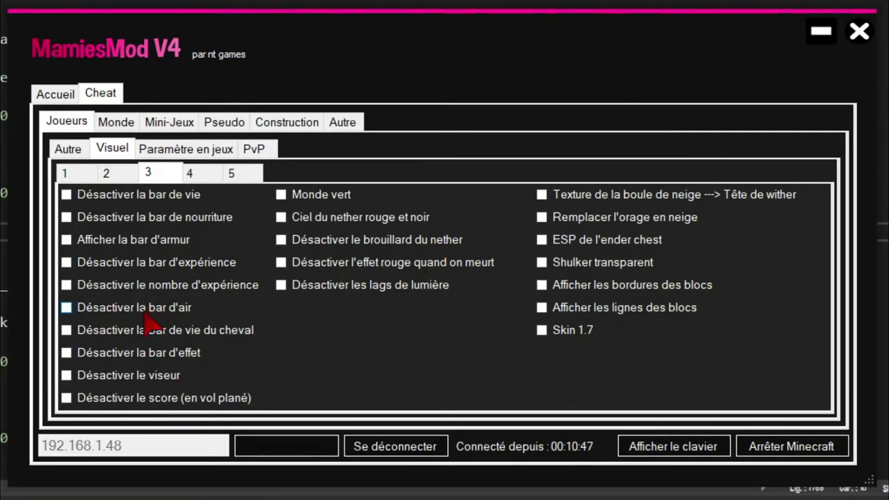
{"action": "left_click", "coordinate": [108, 334]}
{"action": "left_click", "coordinate": [90, 356]}
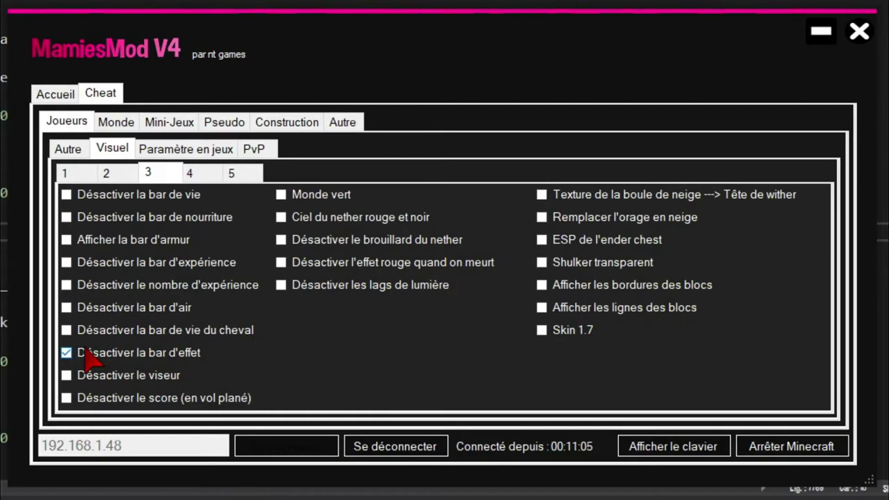
{"action": "left_click", "coordinate": [87, 356]}
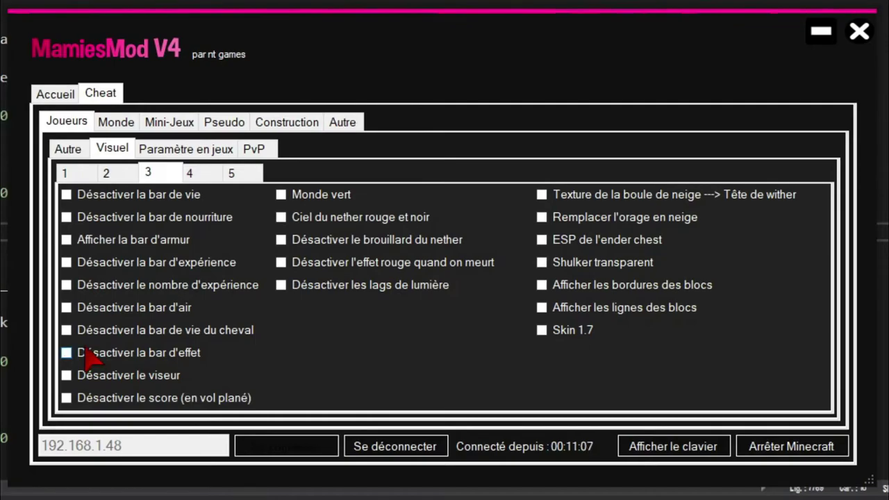
Try Désactiver le viseur and Désactiver le score (en vol plané), leaving both disabled
{"action": "left_click", "coordinate": [71, 378]}
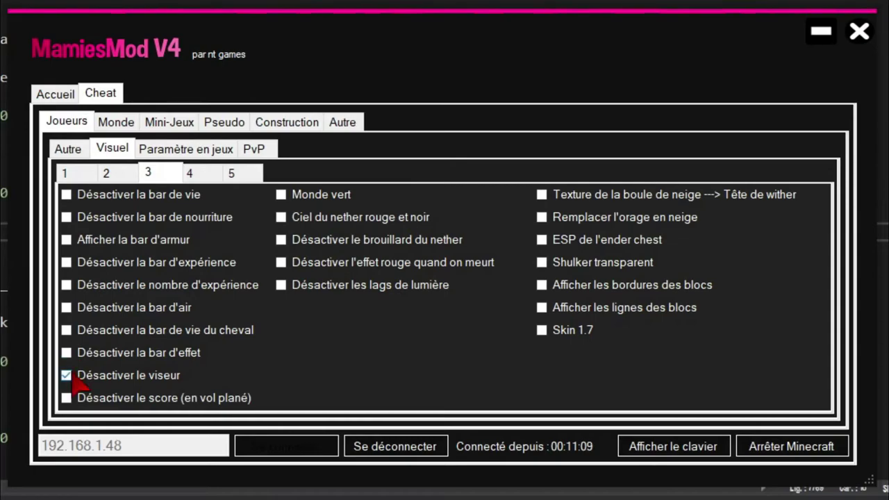
{"action": "left_click", "coordinate": [70, 378]}
{"action": "left_click", "coordinate": [103, 407]}
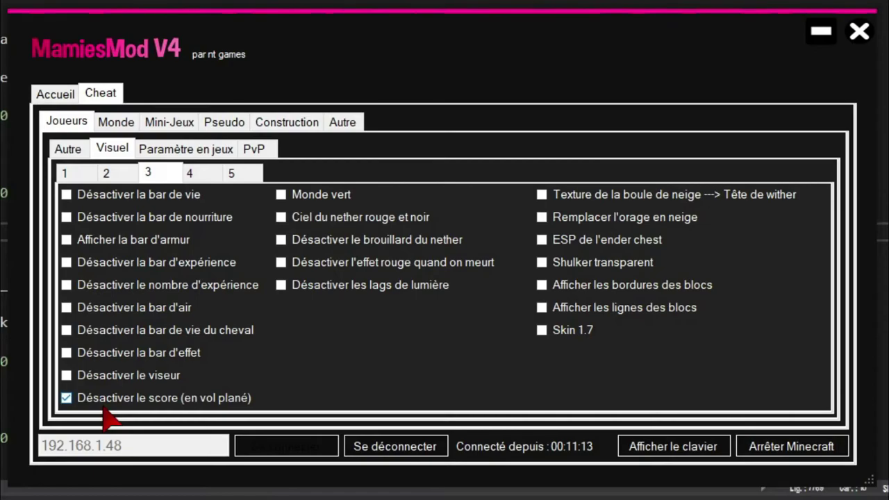
{"action": "left_click", "coordinate": [105, 410]}
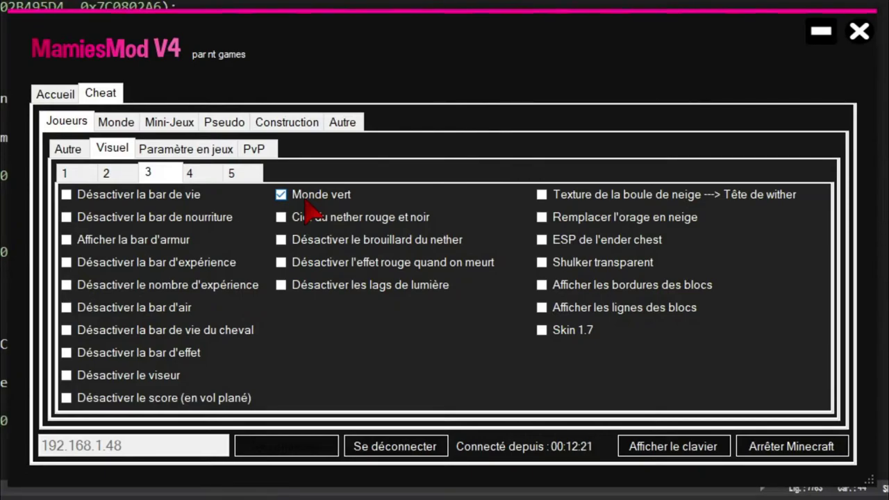
Try the Monde vert and Ciel du nether rouge et noir cheats, leaving them disabled
{"action": "left_click", "coordinate": [306, 201]}
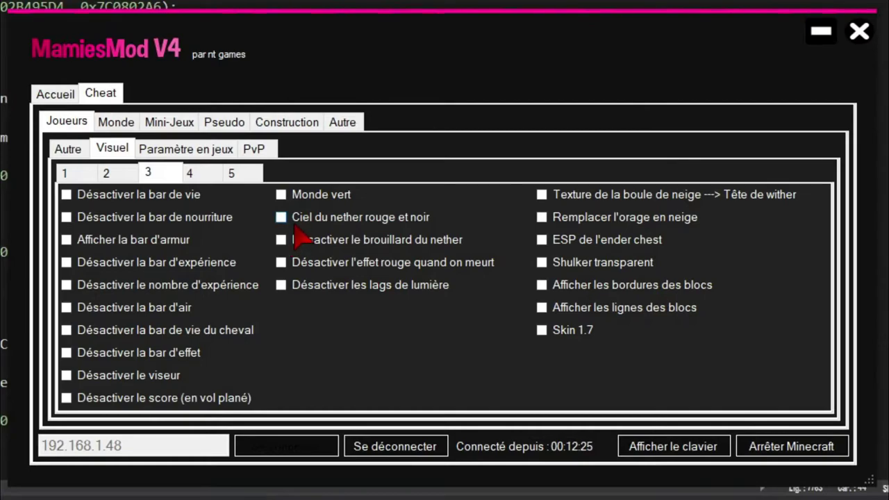
{"action": "left_click", "coordinate": [295, 228]}
{"action": "left_click", "coordinate": [294, 236]}
Try the Désactiver le brouillard du nether cheat by switching it on and off, leaving it disabled
{"action": "left_click", "coordinate": [296, 254]}
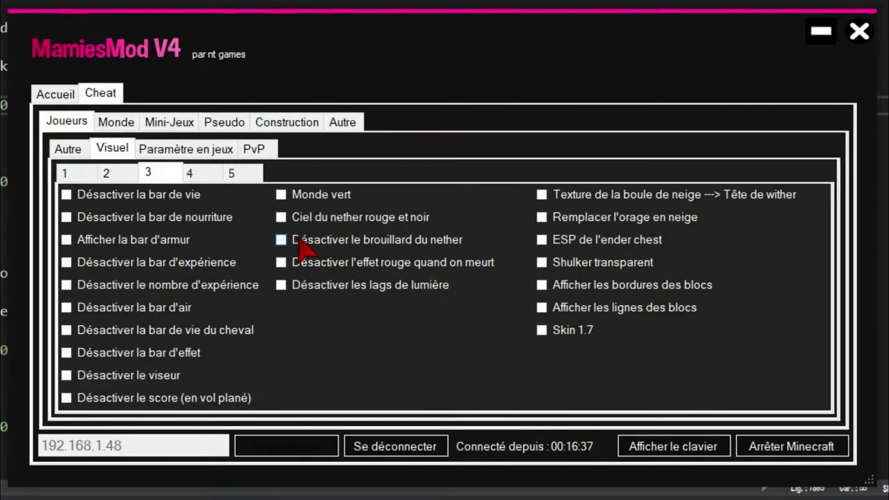
{"action": "left_click", "coordinate": [299, 236]}
{"action": "left_click", "coordinate": [299, 235]}
{"action": "left_click", "coordinate": [299, 238]}
{"action": "left_click", "coordinate": [301, 237]}
Try Désactiver l'effet rouge quand on meurt and Désactiver les lags de lumière, leaving both disabled
{"action": "left_click", "coordinate": [307, 266]}
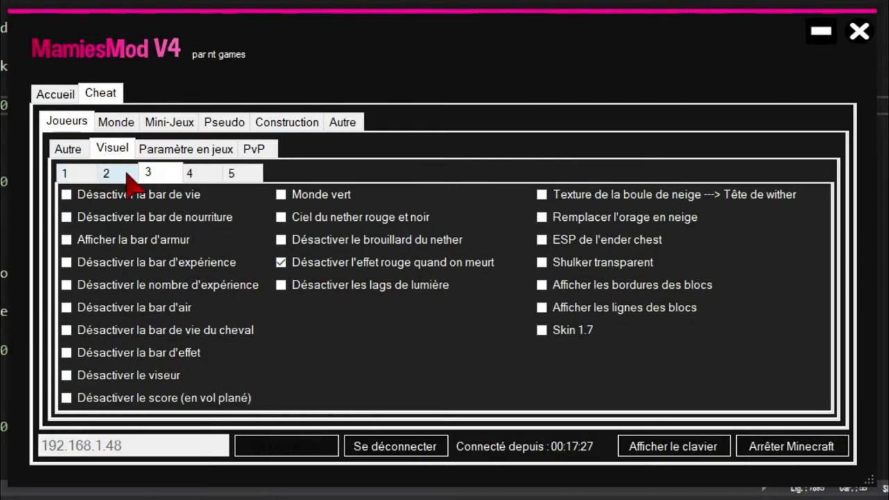
{"action": "left_click", "coordinate": [70, 177]}
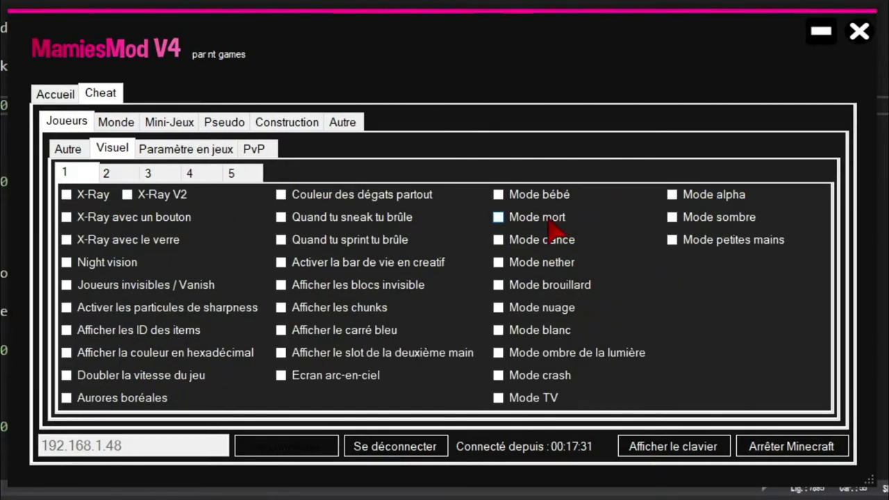
{"action": "left_click", "coordinate": [120, 175]}
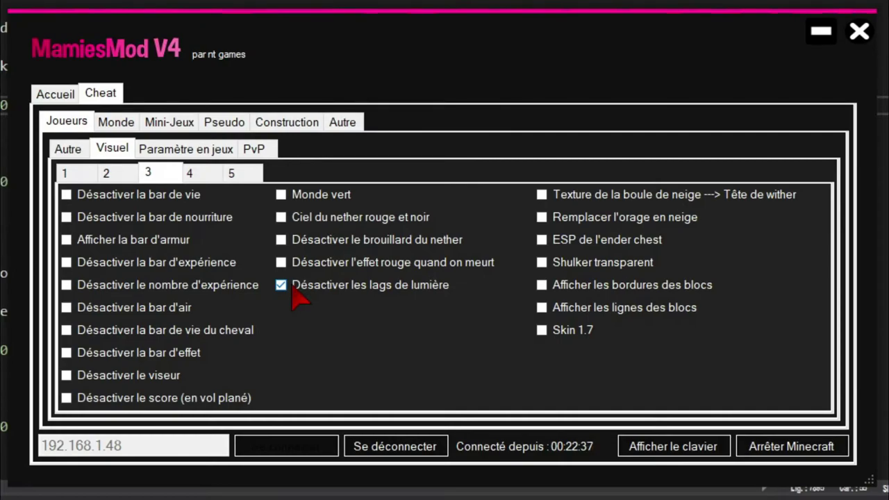
{"action": "left_click", "coordinate": [293, 288]}
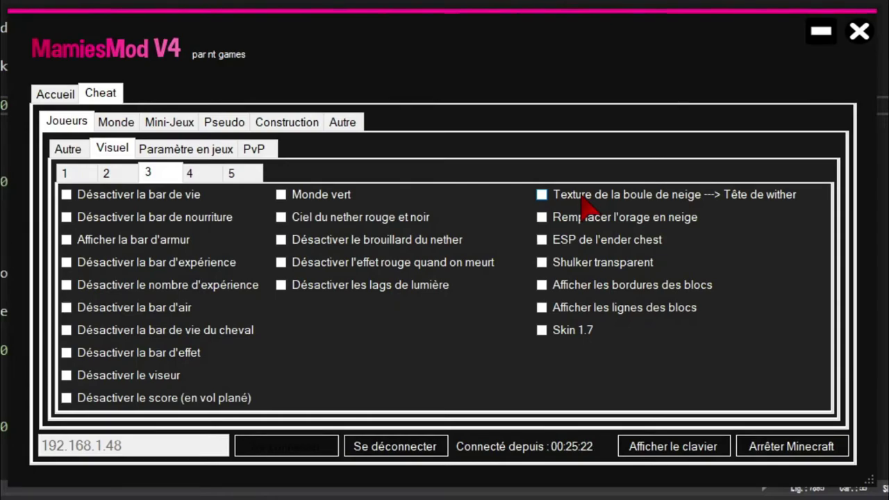
Try the wither-head snowball texture, Remplacer l'orage en neige and ESP de l'ender chest, leaving them disabled, and enable Shulker transparent
{"action": "left_click", "coordinate": [582, 197]}
{"action": "left_click", "coordinate": [559, 218]}
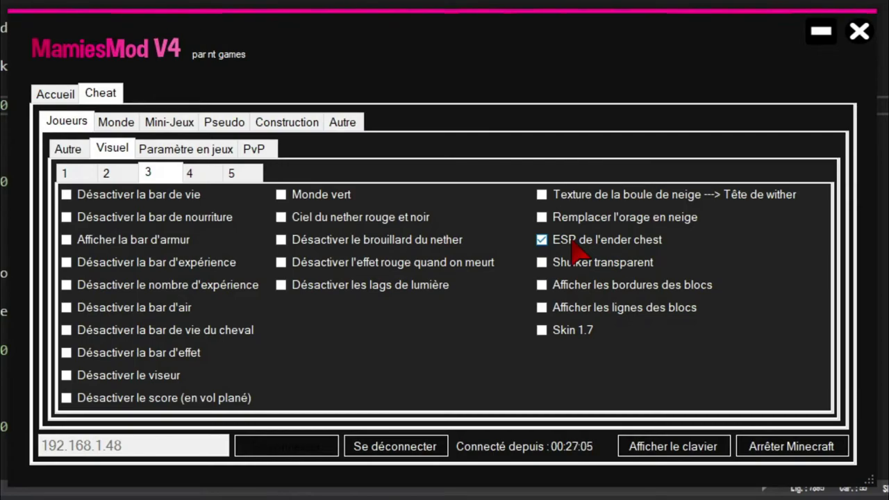
{"action": "left_click", "coordinate": [571, 240]}
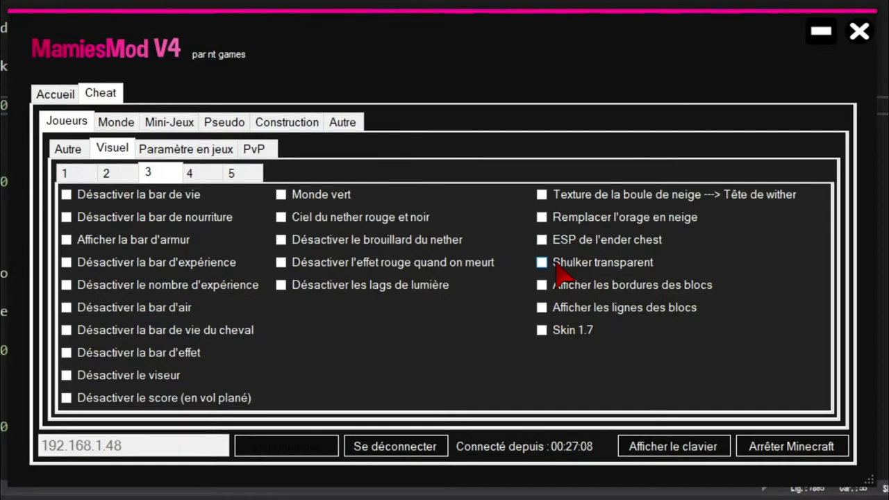
{"action": "left_click", "coordinate": [557, 266]}
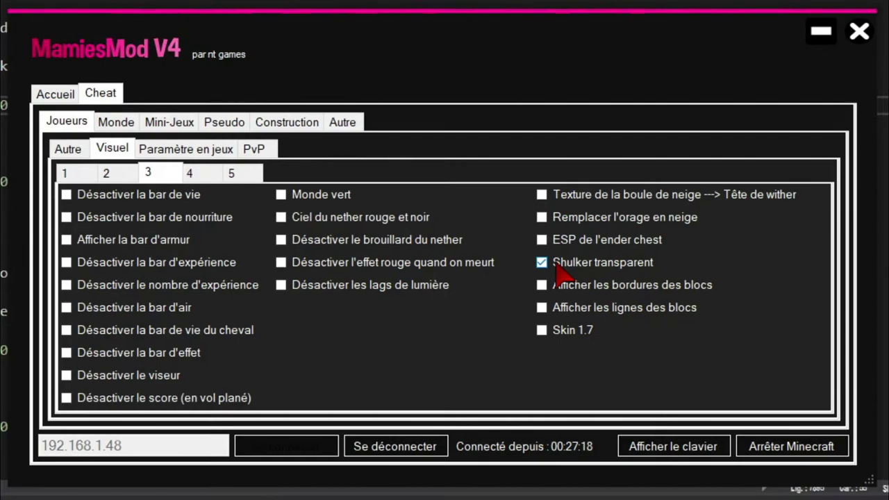
Disable Shulker transparent and try Afficher les bordures des blocs, leaving it disabled
{"action": "left_click", "coordinate": [555, 267]}
{"action": "left_click", "coordinate": [553, 286]}
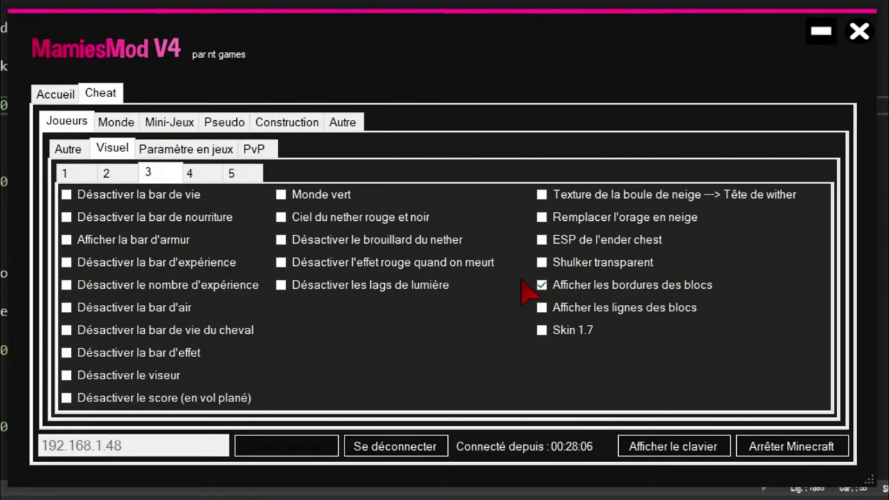
{"action": "left_click", "coordinate": [542, 307]}
{"action": "left_click", "coordinate": [542, 285]}
Try the Afficher les lignes des blocs and Skin 1.7 cheats, leaving both disabled
{"action": "left_click", "coordinate": [559, 312]}
{"action": "left_click", "coordinate": [560, 312]}
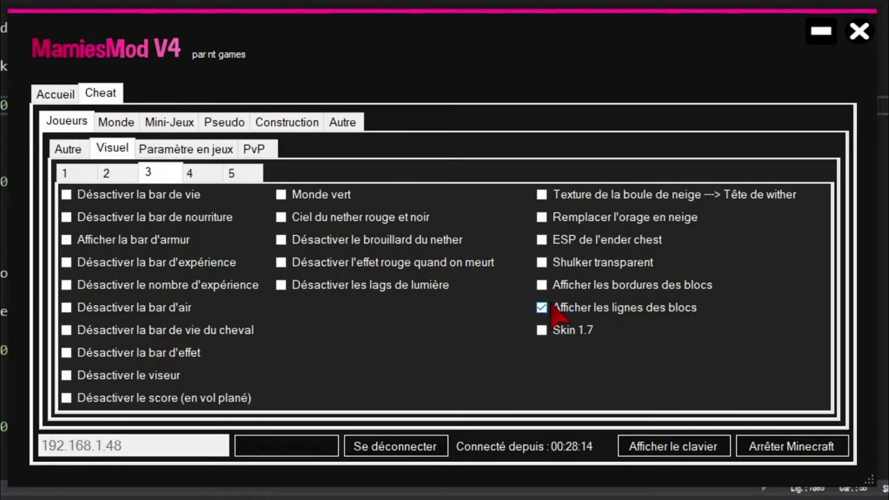
{"action": "left_click", "coordinate": [551, 306]}
{"action": "left_click", "coordinate": [553, 330]}
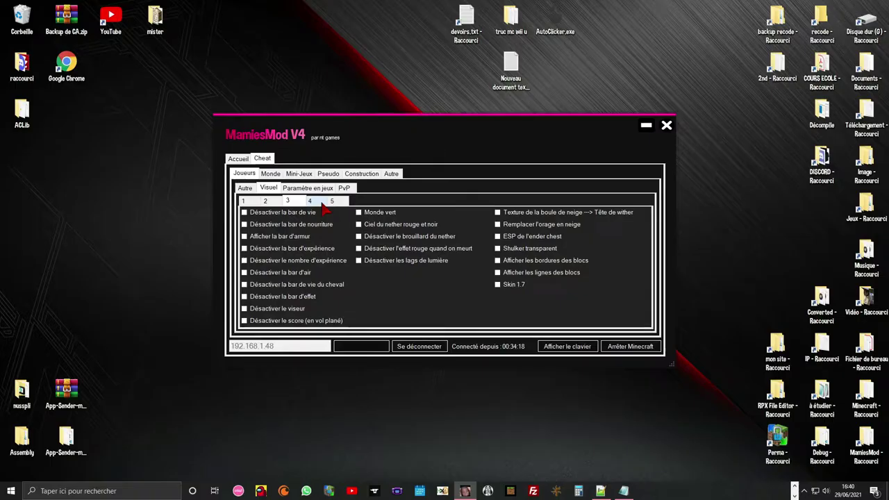
Open visual cheats page 4 and try Rouge for Couleur des textes, returning it to Normal
{"action": "left_click", "coordinate": [314, 201]}
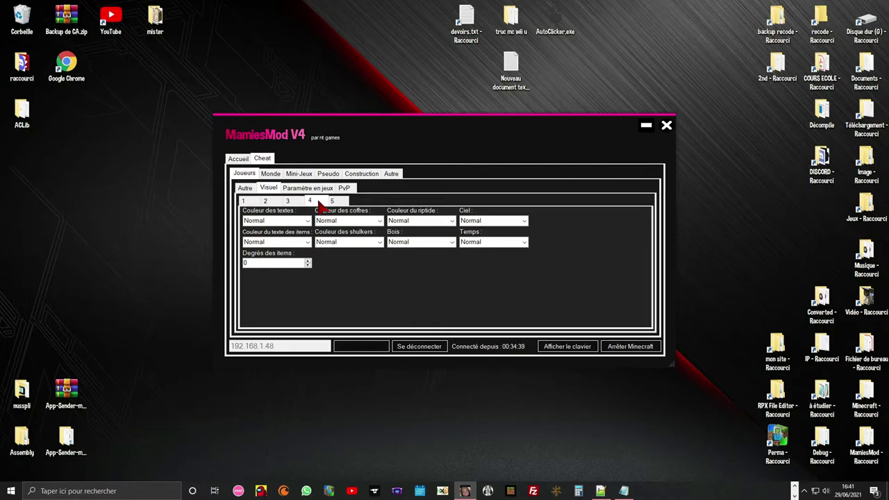
{"action": "left_click", "coordinate": [307, 220]}
{"action": "left_click", "coordinate": [264, 239]}
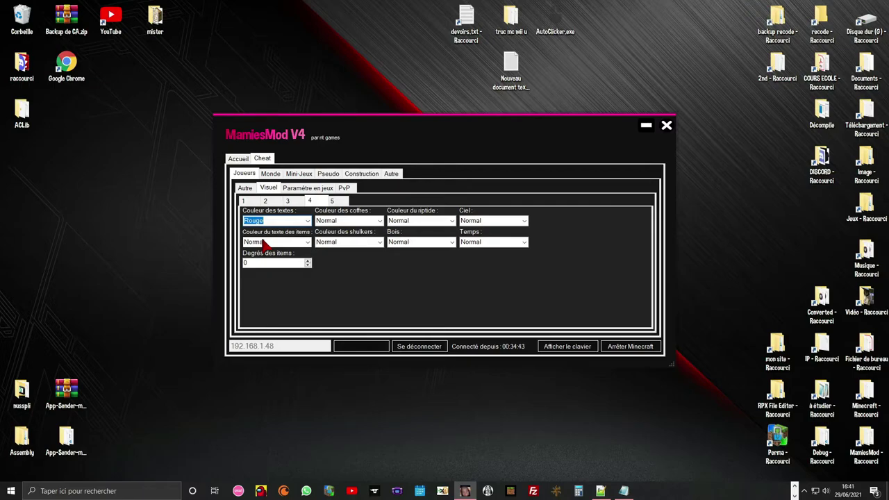
{"action": "left_click", "coordinate": [264, 241]}
Set Couleur du texte des items to Noir
{"action": "left_click", "coordinate": [267, 251]}
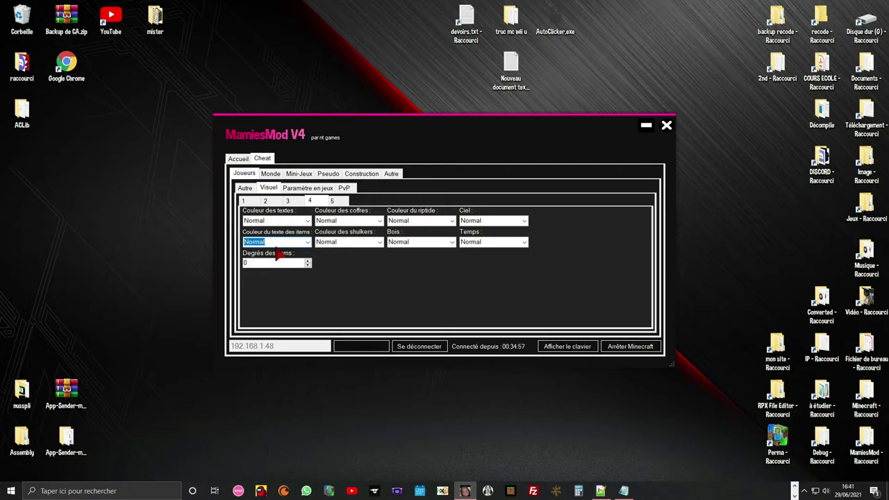
{"action": "key", "text": "Down"}
{"action": "key", "text": "Down"}
{"action": "left_click", "coordinate": [309, 244]}
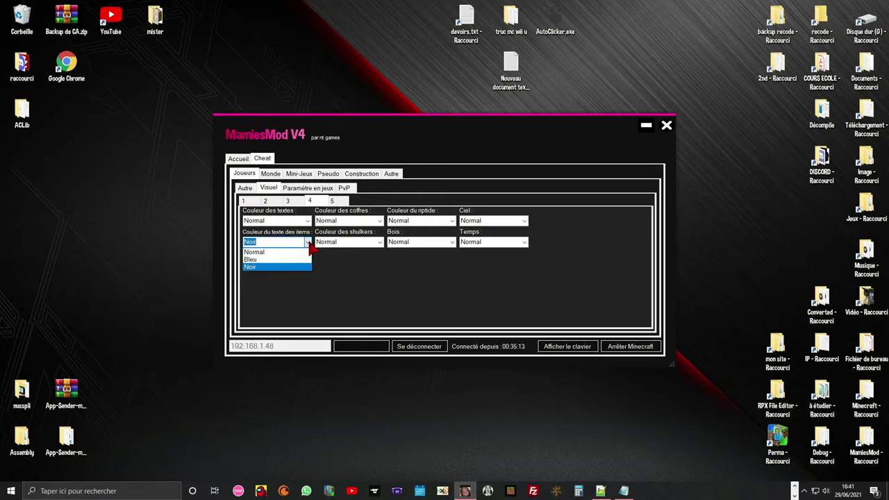
{"action": "left_click", "coordinate": [310, 244]}
Look through the available options for chest colour, shulker colour, riptide colour and Bois, leaving them on Normal
{"action": "left_click", "coordinate": [380, 221]}
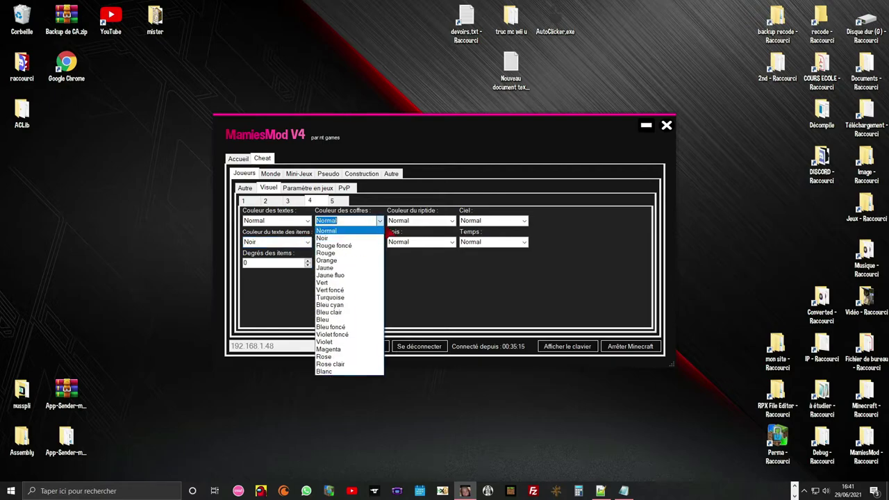
{"action": "left_click", "coordinate": [382, 236]}
{"action": "left_click", "coordinate": [380, 242]}
{"action": "left_click", "coordinate": [382, 244]}
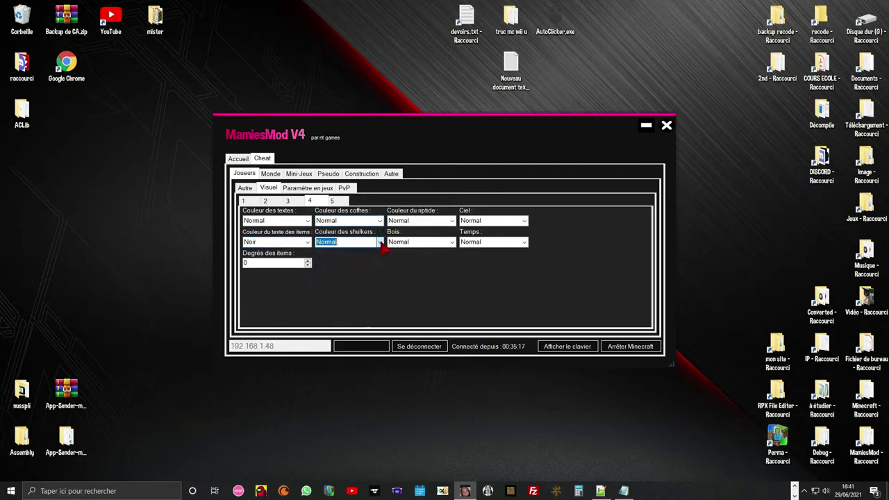
{"action": "left_click", "coordinate": [452, 221]}
{"action": "left_click", "coordinate": [451, 222]}
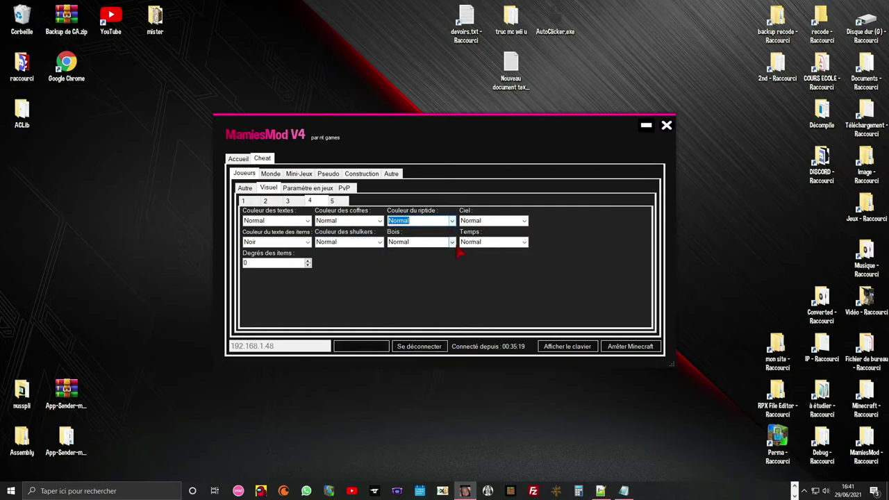
{"action": "left_click", "coordinate": [453, 244]}
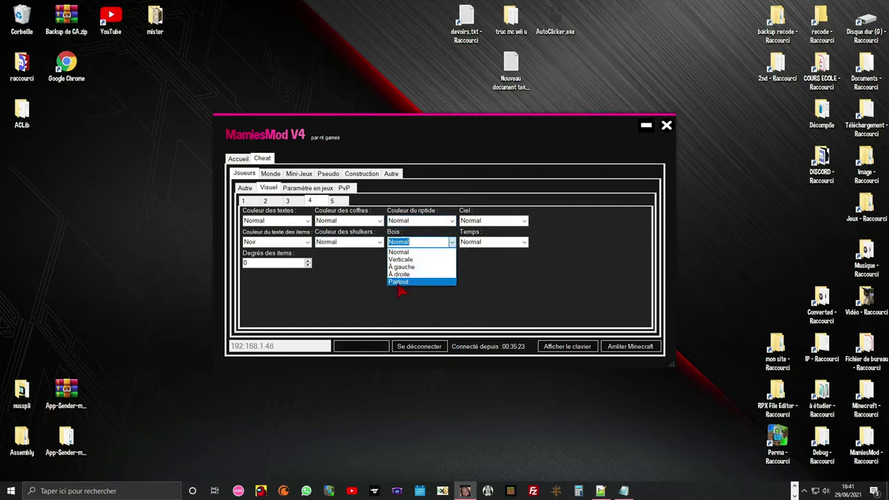
{"action": "left_click", "coordinate": [565, 294]}
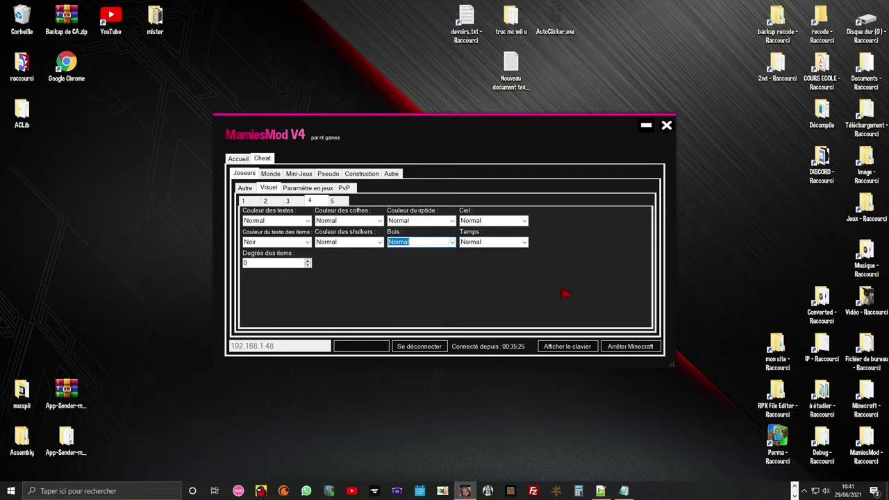
Look through the available options for Ciel and Temps, leaving both on Normal
{"action": "left_click", "coordinate": [524, 222]}
{"action": "left_click", "coordinate": [525, 223]}
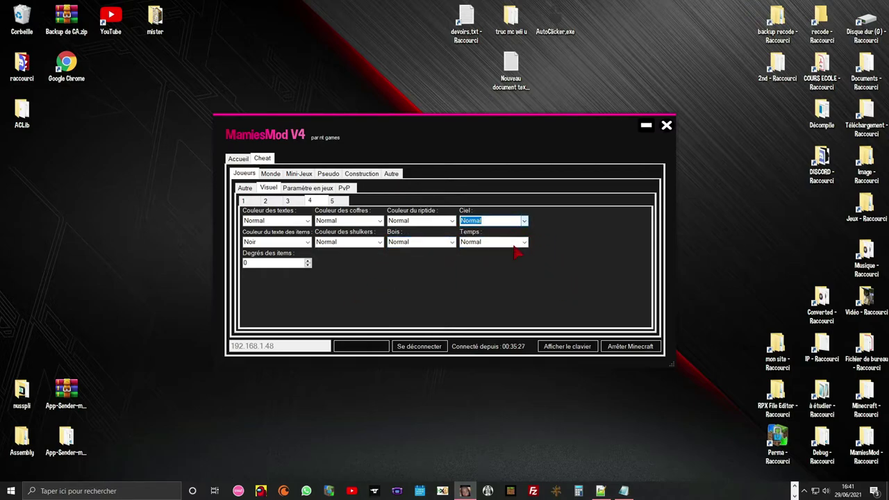
{"action": "left_click", "coordinate": [525, 243]}
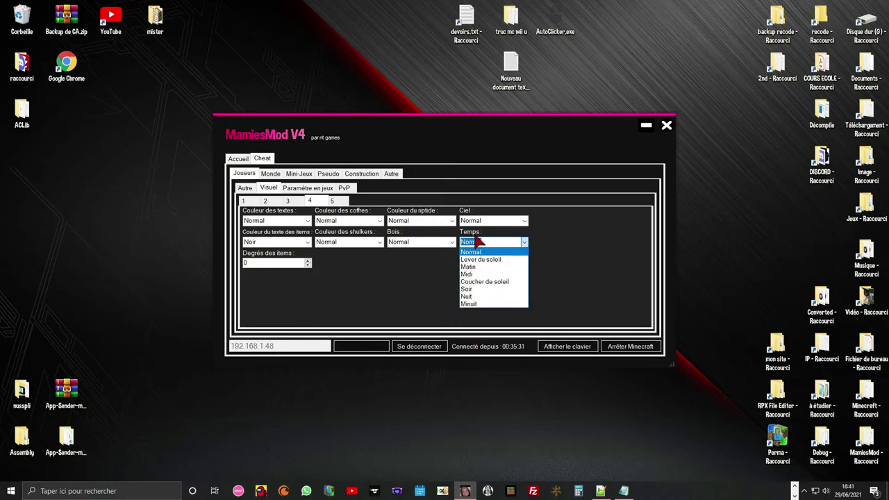
{"action": "left_click", "coordinate": [503, 223]}
{"action": "left_click", "coordinate": [524, 222]}
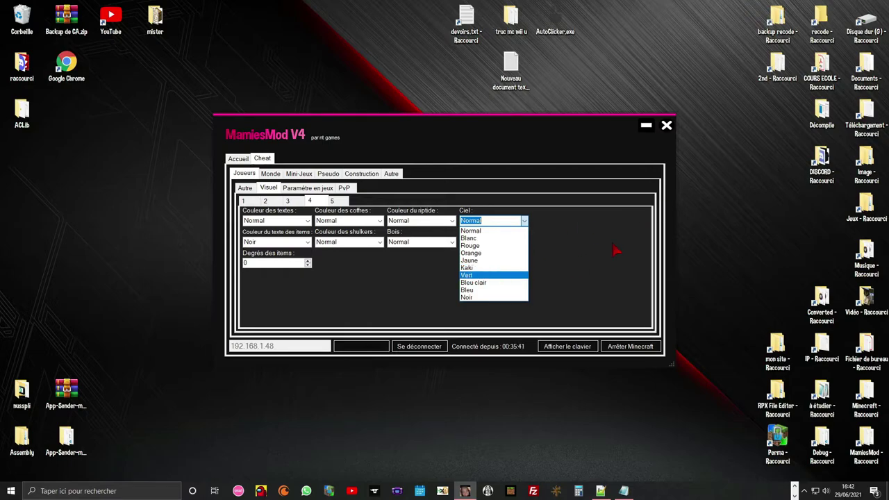
{"action": "left_click", "coordinate": [524, 221]}
{"action": "left_click", "coordinate": [525, 221]}
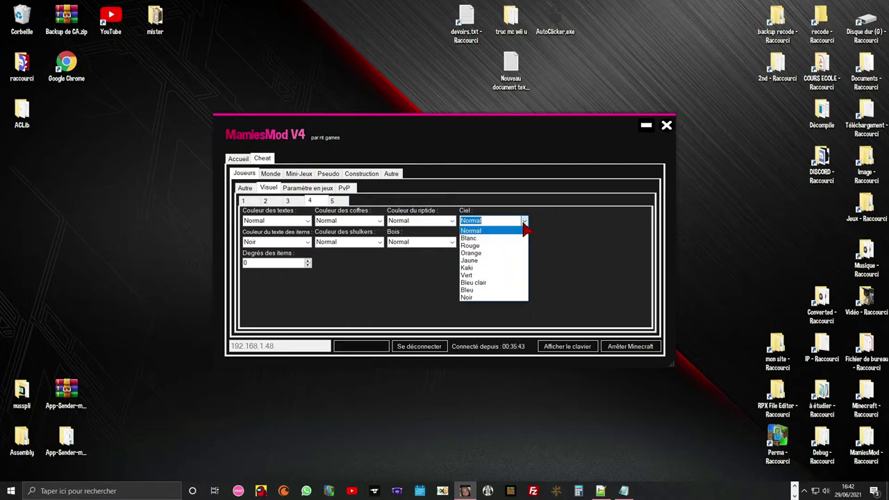
{"action": "left_click", "coordinate": [524, 224]}
Try 50, 100 and a negative value for Degrés des items, and reset it to 0
{"action": "left_click", "coordinate": [252, 264]}
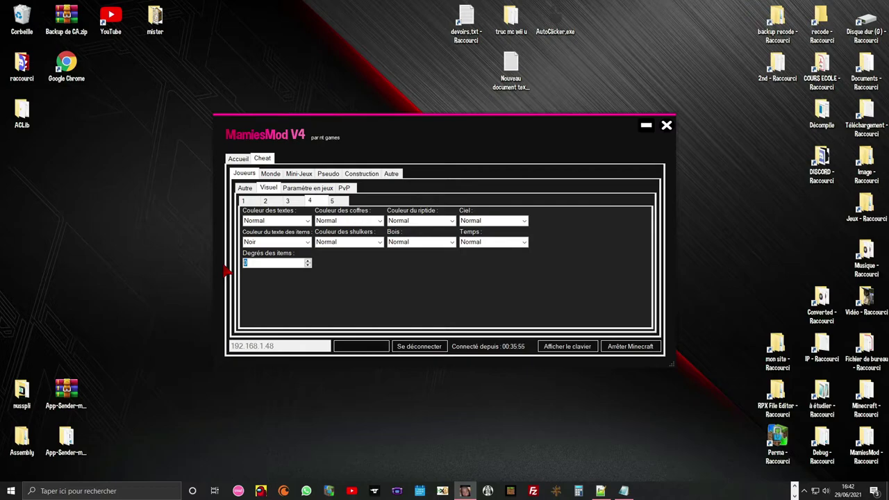
{"action": "type", "text": "50"}
{"action": "left_click_drag", "start_coordinate": [266, 265], "coordinate": [154, 272]}
{"action": "type", "text": "100"}
{"action": "left_click", "coordinate": [248, 262]}
{"action": "type", "text": "-"}
{"action": "left_click", "coordinate": [308, 262]}
{"action": "left_click", "coordinate": [307, 262]}
{"action": "left_click_drag", "start_coordinate": [308, 262], "coordinate": [308, 262]}
{"action": "double_click", "coordinate": [304, 263]}
{"action": "type", "text": "0"}
Open visual cheats page 5 and try the Blanc and Bleu marine inventory colours
{"action": "left_click", "coordinate": [333, 205]}
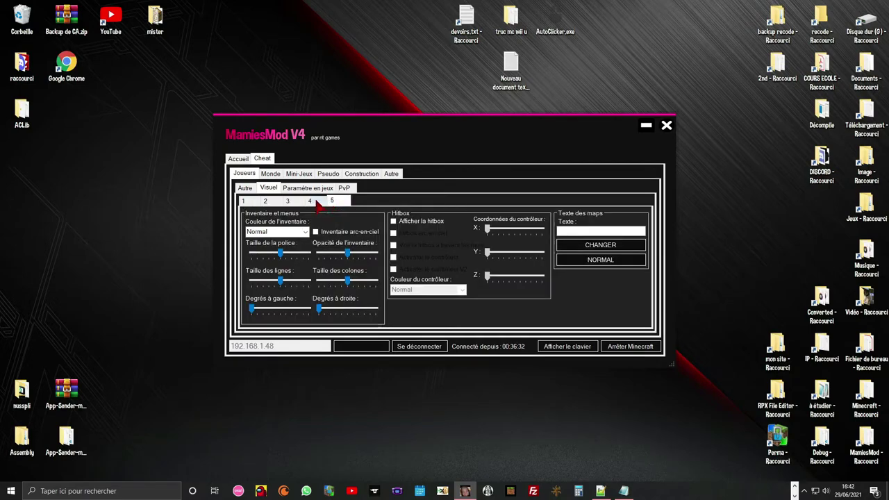
{"action": "left_click", "coordinate": [277, 232]}
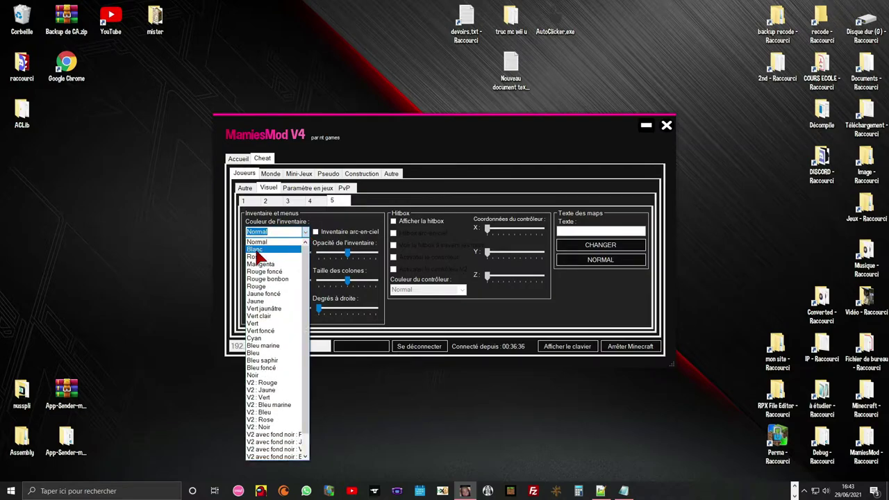
{"action": "left_click", "coordinate": [257, 250]}
{"action": "left_click", "coordinate": [305, 233]}
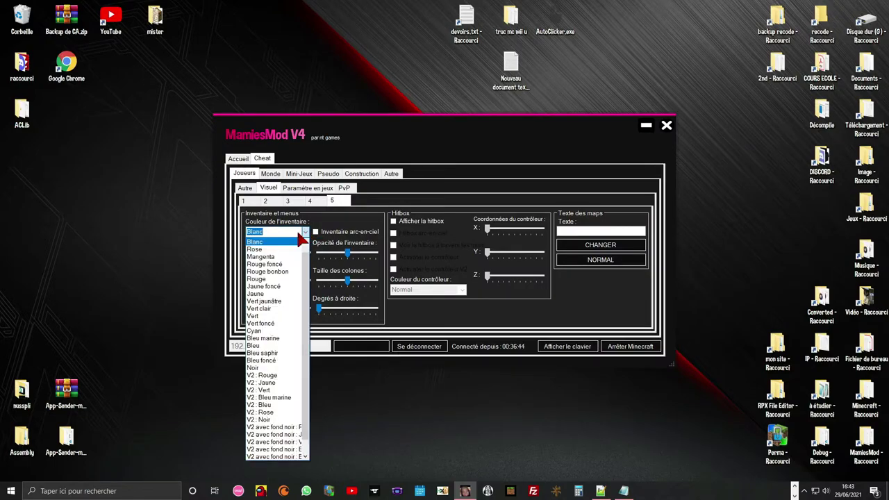
{"action": "left_click", "coordinate": [285, 345]}
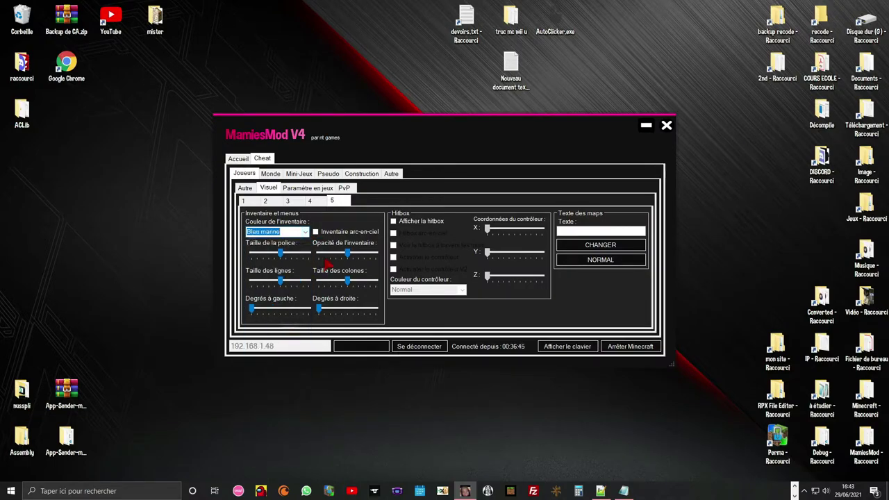
Reset the inventory colour to Normal and try Inventaire arc-en-ciel, leaving it disabled
{"action": "left_click", "coordinate": [304, 233]}
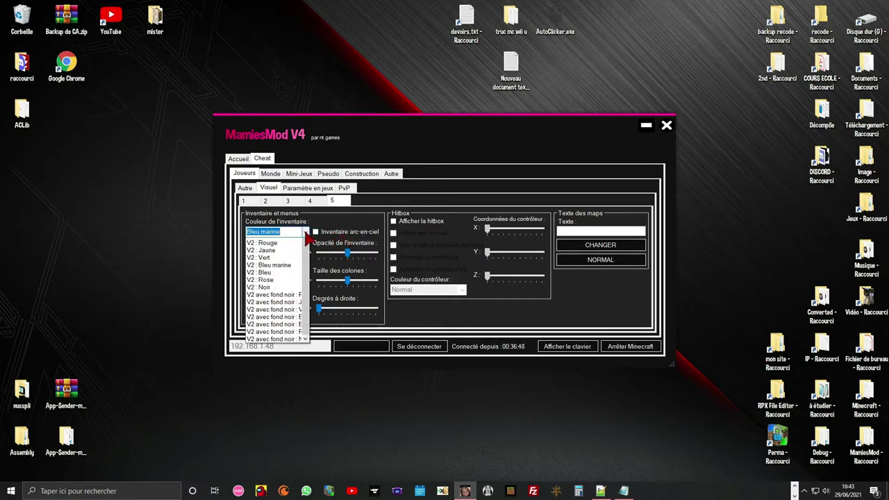
{"action": "scroll", "coordinate": [281, 254], "scroll_direction": "up", "scroll_amount": 1}
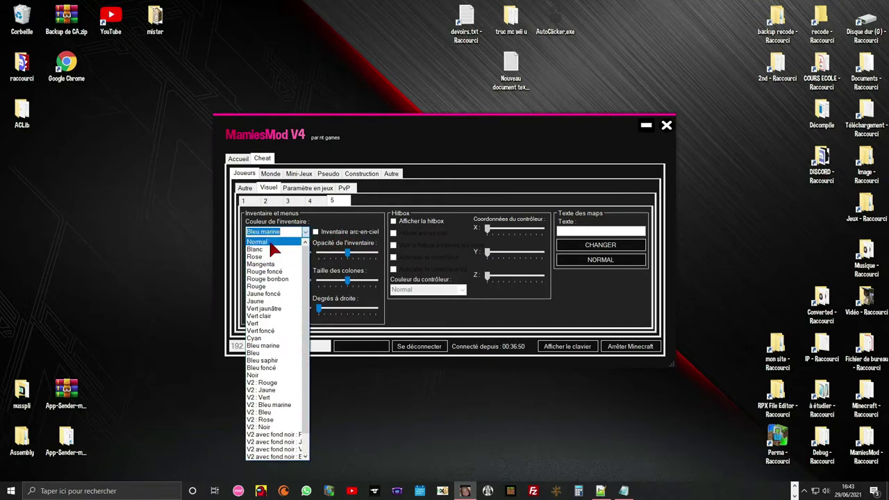
{"action": "left_click", "coordinate": [268, 242]}
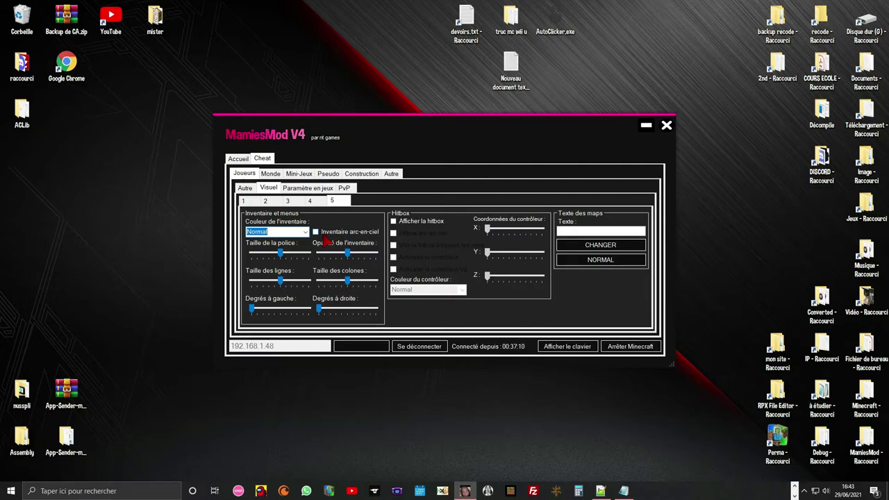
{"action": "left_click", "coordinate": [323, 236]}
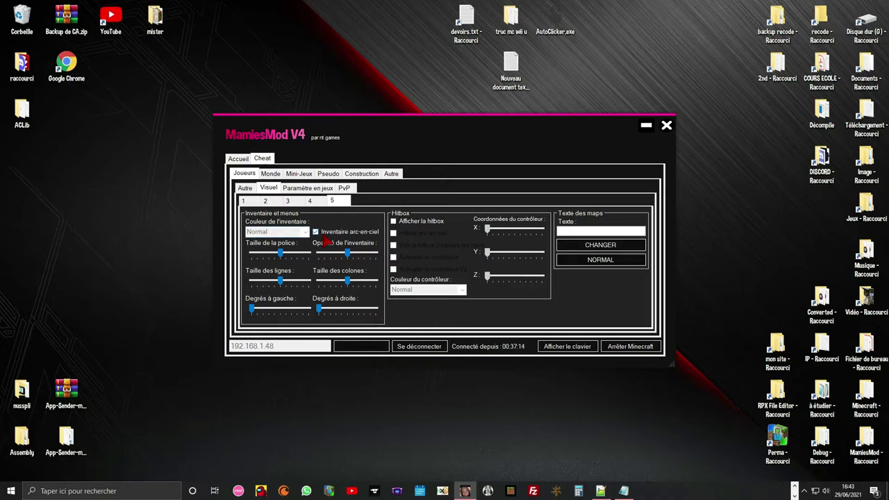
{"action": "left_click", "coordinate": [324, 237]}
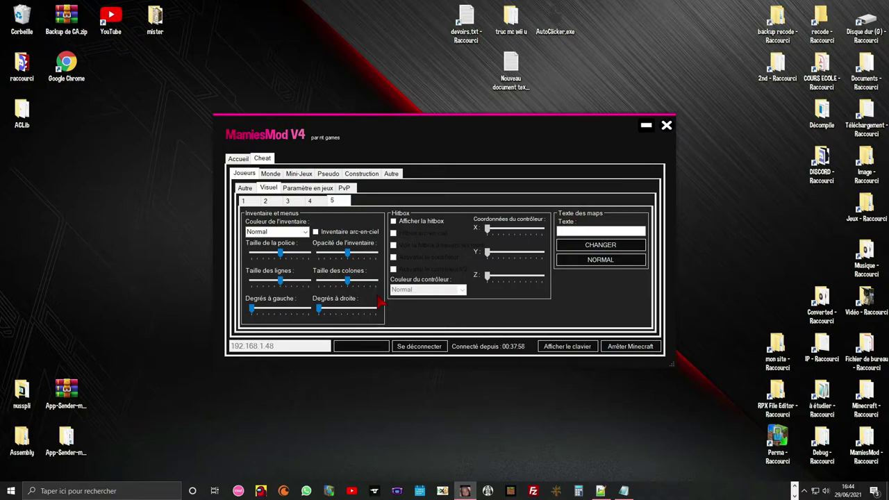
Try Afficher la hitbox with its controller, rainbow and through-walls options, leaving all hitbox options disabled
{"action": "left_click", "coordinate": [420, 223]}
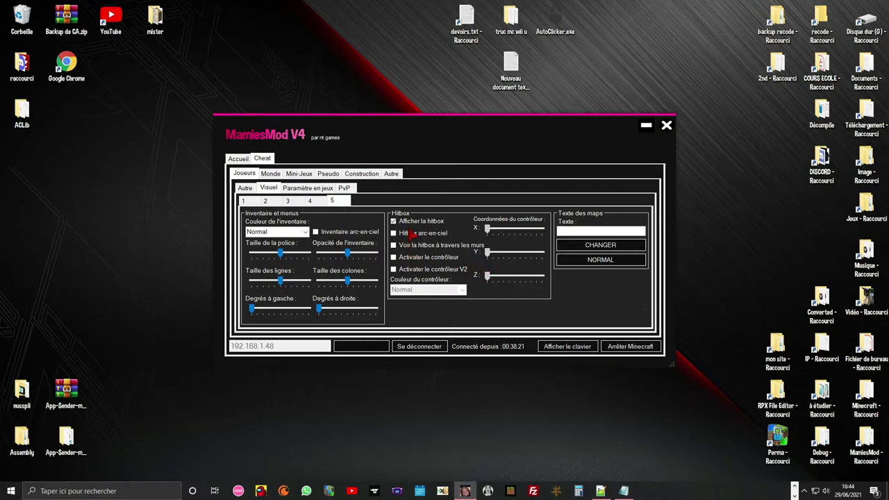
{"action": "left_click", "coordinate": [402, 258]}
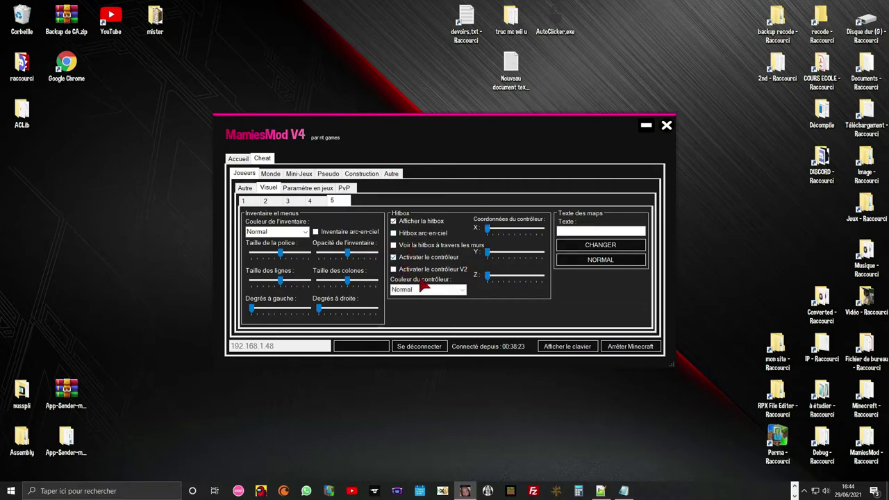
{"action": "left_click", "coordinate": [461, 289]}
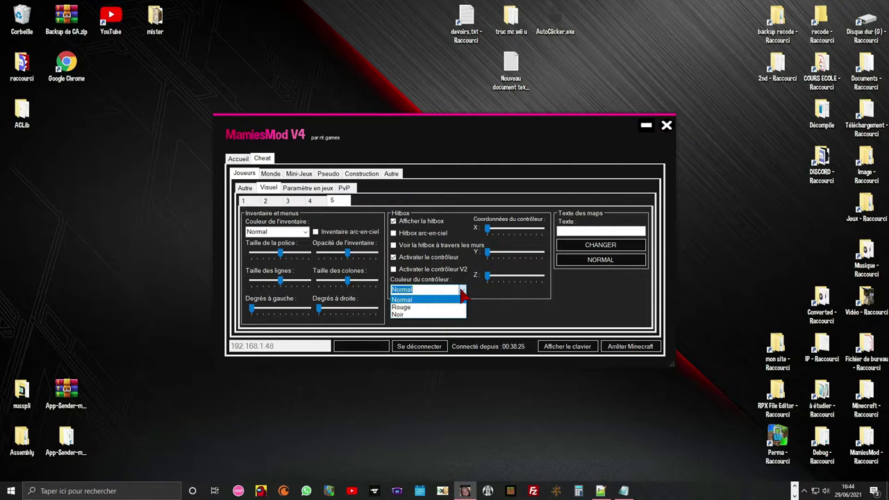
{"action": "left_click", "coordinate": [461, 292]}
{"action": "left_click", "coordinate": [402, 258]}
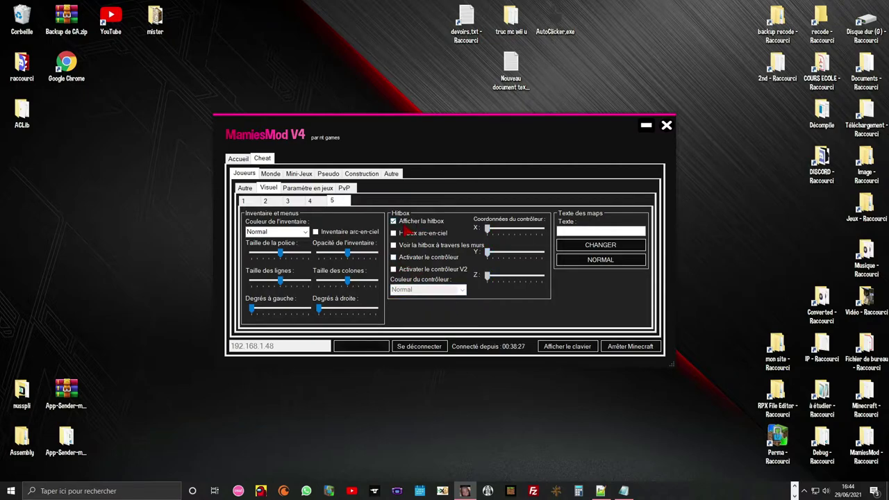
{"action": "left_click", "coordinate": [407, 233]}
{"action": "left_click", "coordinate": [407, 247]}
{"action": "left_click", "coordinate": [403, 223]}
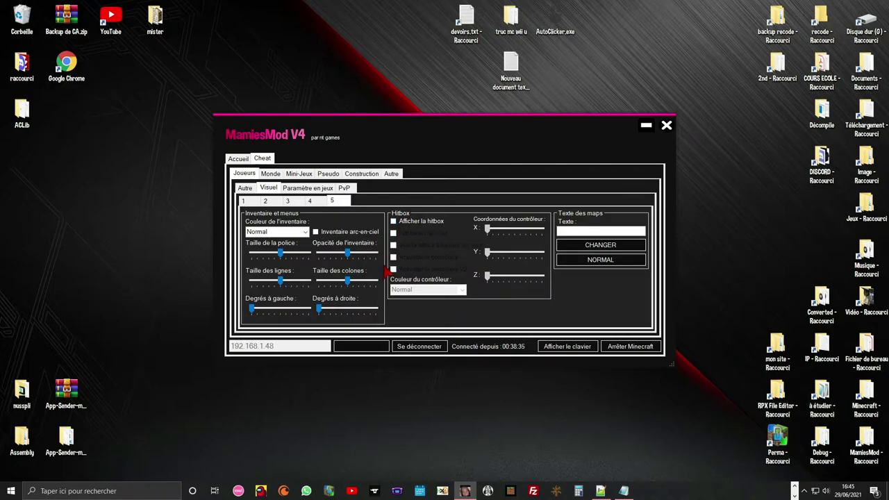
Change the map text to "Dinde" and restore the normal map text
{"action": "left_click", "coordinate": [573, 233]}
{"action": "type", "text": "D"}
{"action": "type", "text": "inde"}
{"action": "left_click", "coordinate": [624, 249]}
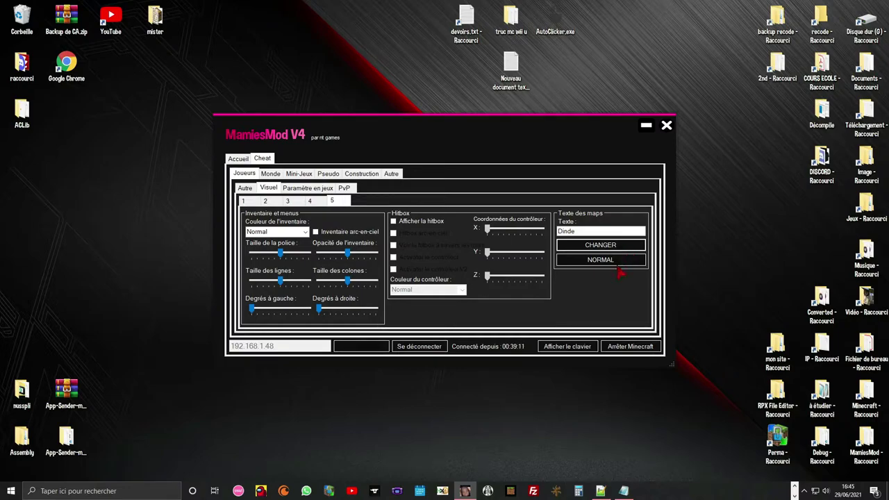
{"action": "left_click", "coordinate": [617, 261]}
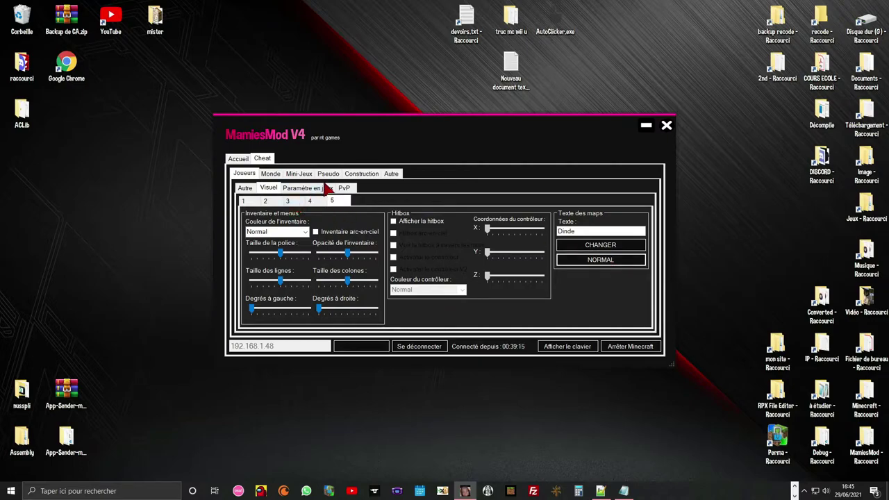
Open the in-game player parameters, raise Vitesse nearly to its maximum, and select the Son du dégats value
{"action": "left_click", "coordinate": [291, 192]}
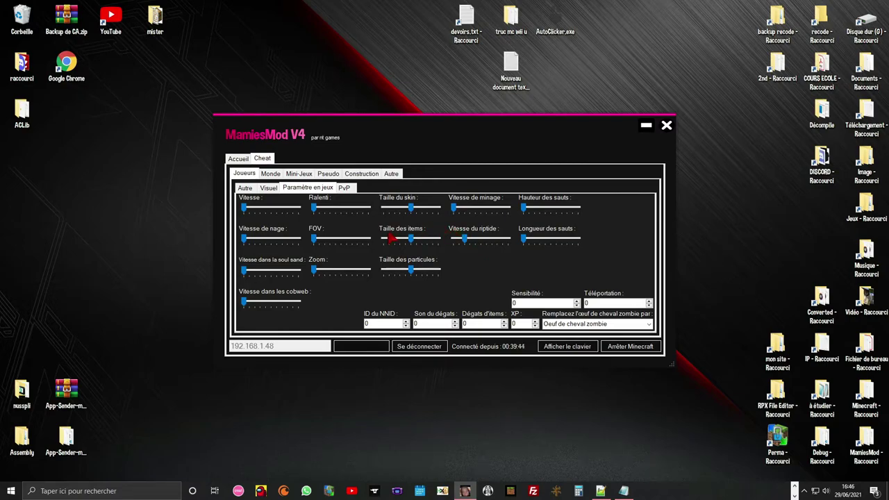
{"action": "left_click", "coordinate": [246, 212]}
{"action": "left_click_drag", "start_coordinate": [244, 211], "coordinate": [299, 217]}
{"action": "left_click", "coordinate": [395, 324]}
{"action": "left_click", "coordinate": [417, 324]}
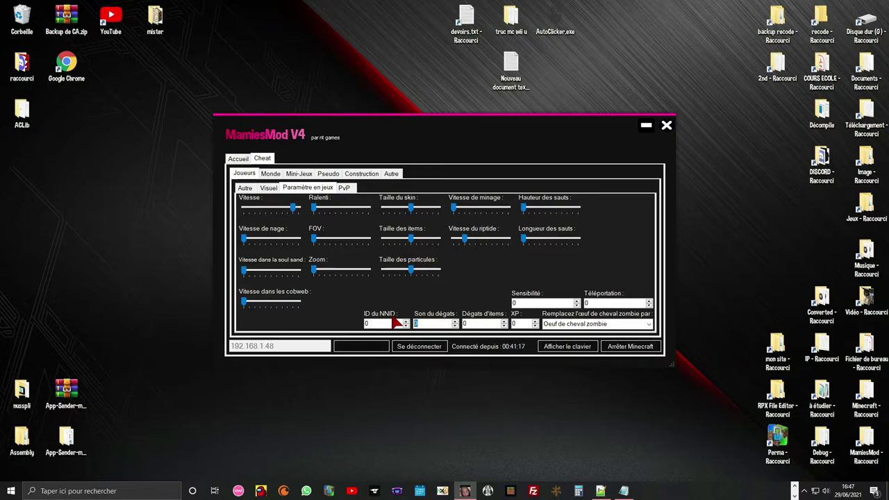
Set Son du dégats to 100 and reset Dégats d'items to 0 in the in-game parameters
{"action": "type", "text": "100"}
{"action": "key", "text": "Tab"}
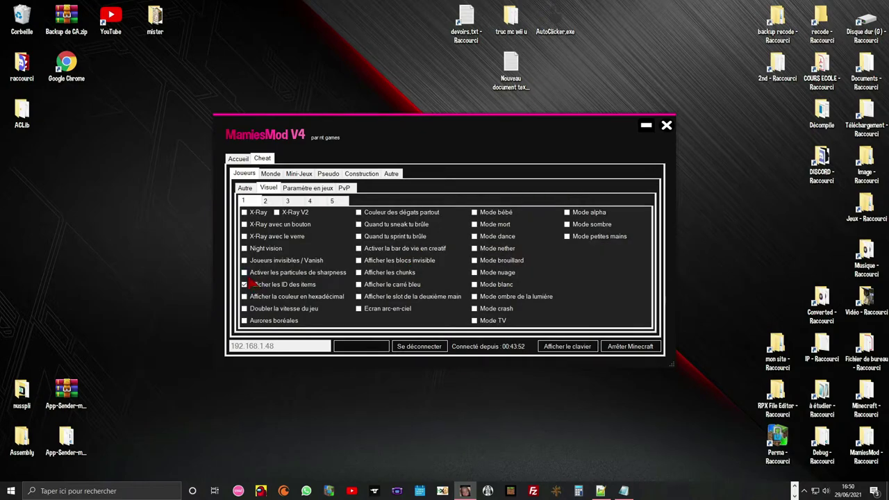
{"action": "left_click", "coordinate": [303, 189]}
{"action": "left_click_drag", "start_coordinate": [481, 324], "coordinate": [463, 323]}
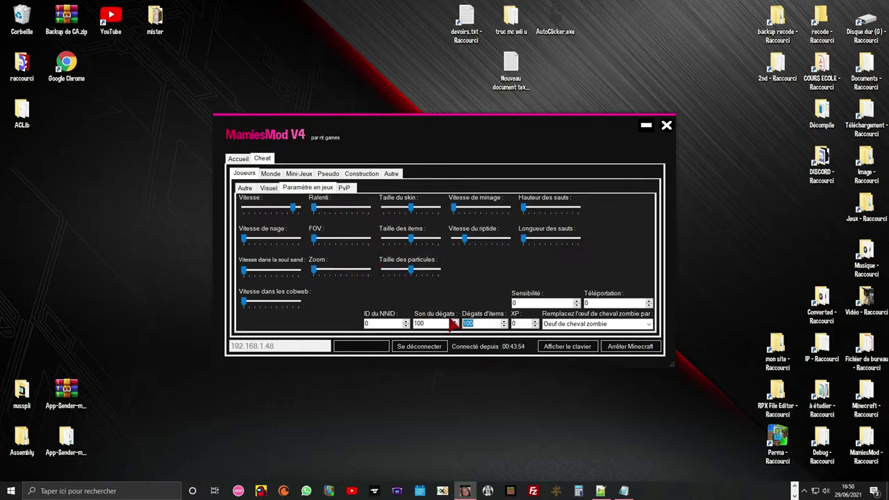
{"action": "type", "text": "0"}
Try Téléportation values of 100, -100 and 1, and step the value to -26
{"action": "double_click", "coordinate": [528, 304]}
{"action": "double_click", "coordinate": [595, 307]}
{"action": "type", "text": "100"}
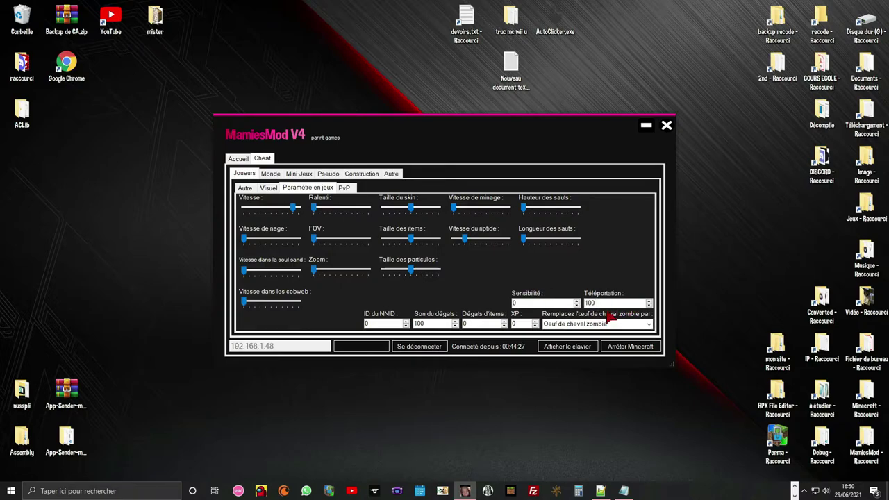
{"action": "left_click_drag", "start_coordinate": [615, 303], "coordinate": [574, 304]}
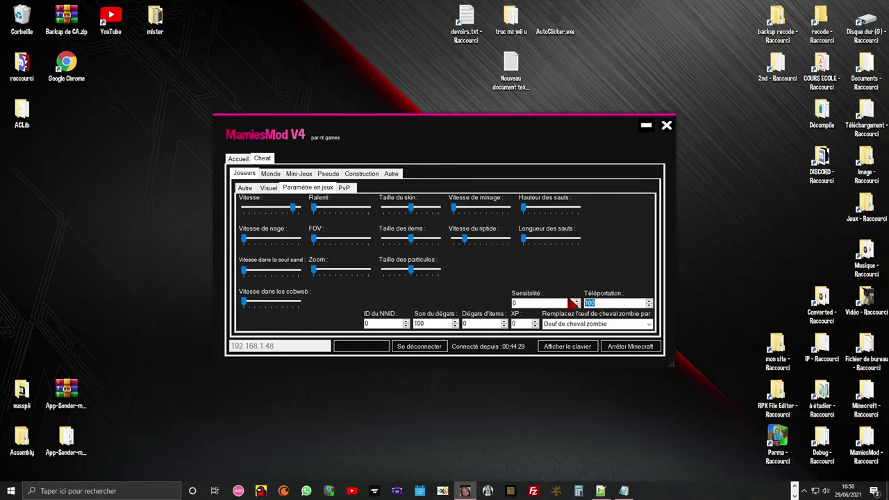
{"action": "type", "text": "-100"}
{"action": "left_click_drag", "start_coordinate": [617, 304], "coordinate": [521, 300]}
{"action": "type", "text": "1"}
{"action": "left_click", "coordinate": [648, 301]}
{"action": "left_click", "coordinate": [649, 301]}
{"action": "left_click", "coordinate": [649, 305]}
{"action": "scroll", "coordinate": [651, 308], "scroll_direction": "up", "scroll_amount": 3}
{"action": "scroll", "coordinate": [653, 313], "scroll_direction": "up", "scroll_amount": 3}
{"action": "scroll", "coordinate": [653, 314], "scroll_direction": "up", "scroll_amount": 3}
{"action": "scroll", "coordinate": [654, 313], "scroll_direction": "up", "scroll_amount": 3}
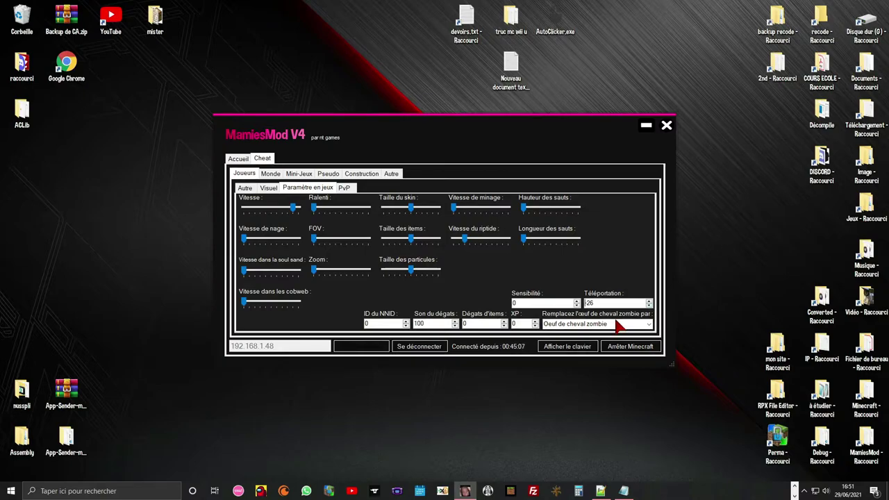
Set XP to 11111 and view the zombie horse egg replacements, keeping Oeuf de cheval zombie
{"action": "left_click", "coordinate": [525, 324]}
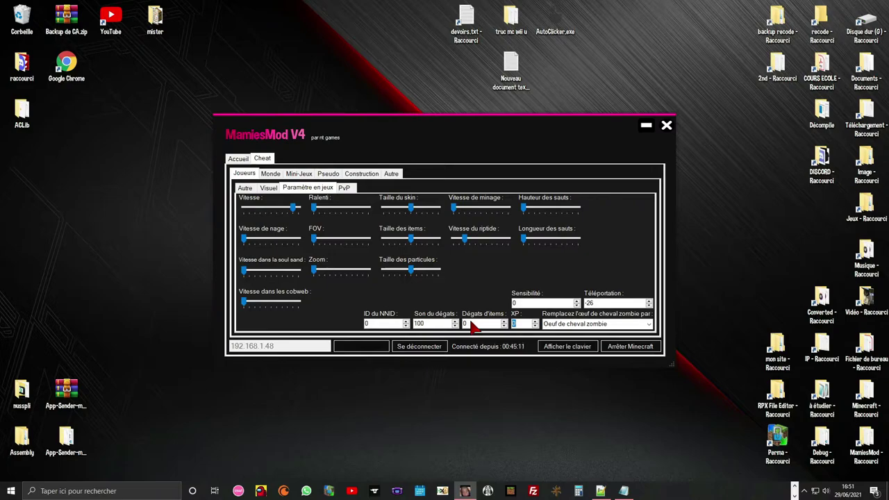
{"action": "type", "text": "11111"}
{"action": "left_click", "coordinate": [649, 324]}
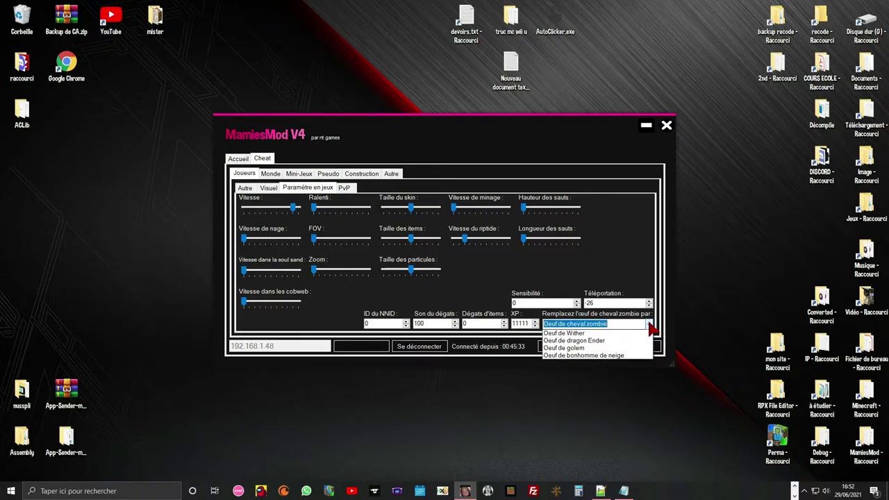
{"action": "left_click", "coordinate": [646, 324]}
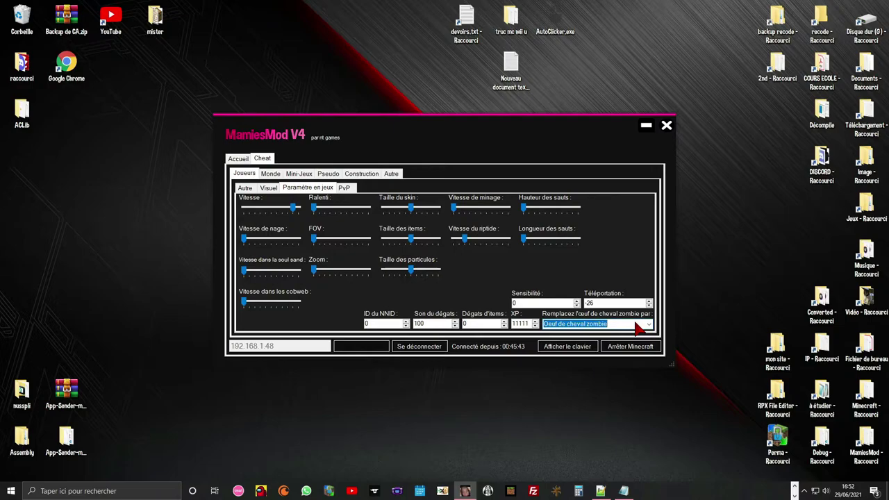
{"action": "left_click", "coordinate": [648, 324]}
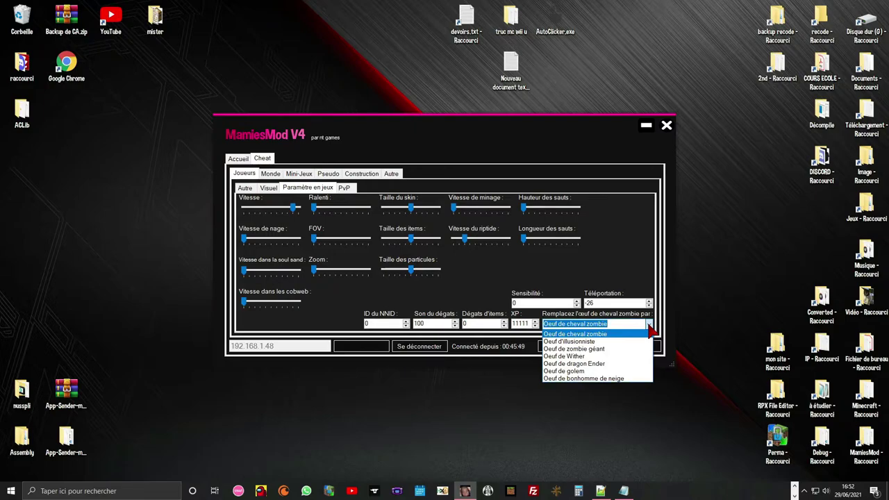
{"action": "left_click", "coordinate": [650, 328]}
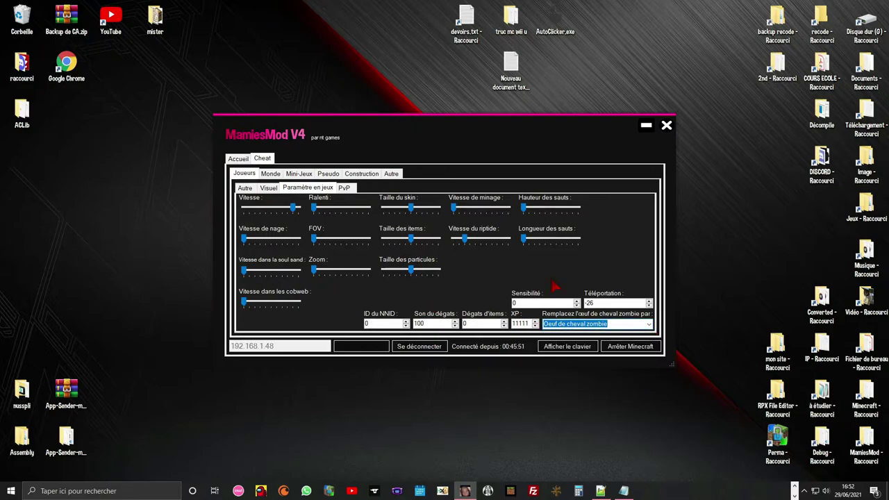
Open the PvP cheats and try Auto clic [ZR] and Auto clic [ZL], dismissing the warnings and leaving both disabled
{"action": "left_click", "coordinate": [344, 189]}
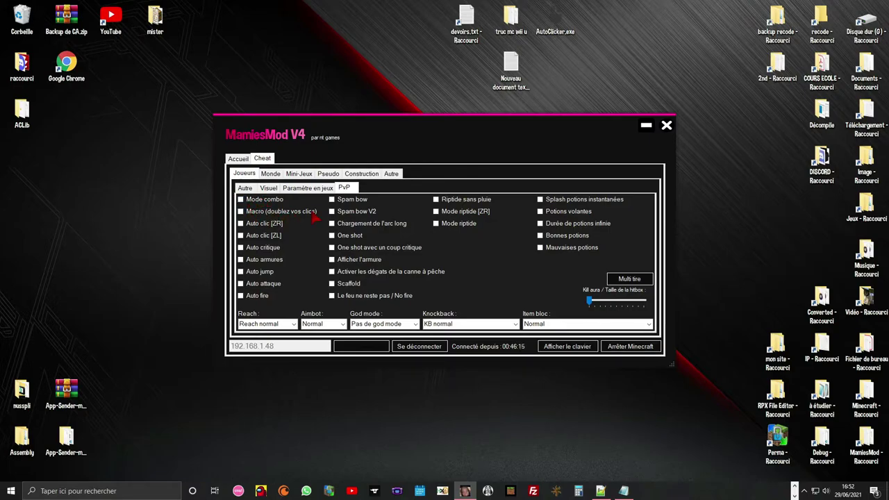
{"action": "left_click", "coordinate": [249, 225]}
{"action": "left_click", "coordinate": [248, 225]}
{"action": "left_click", "coordinate": [250, 237]}
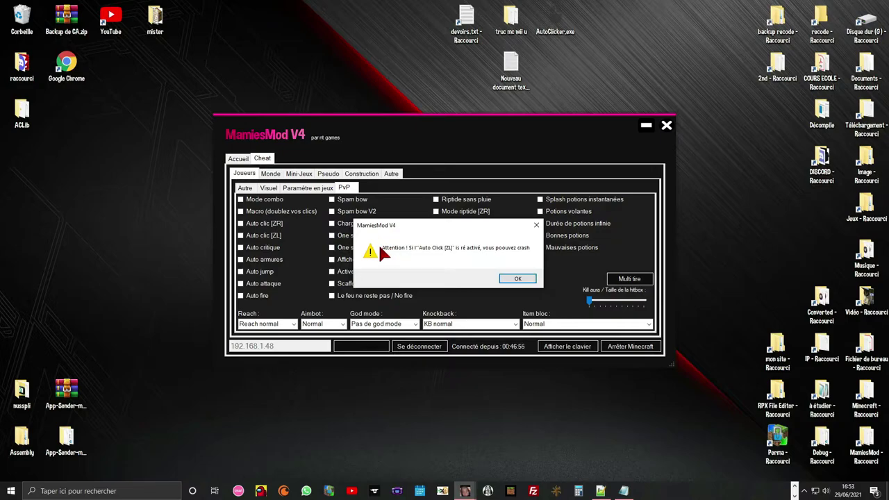
{"action": "left_click", "coordinate": [514, 280]}
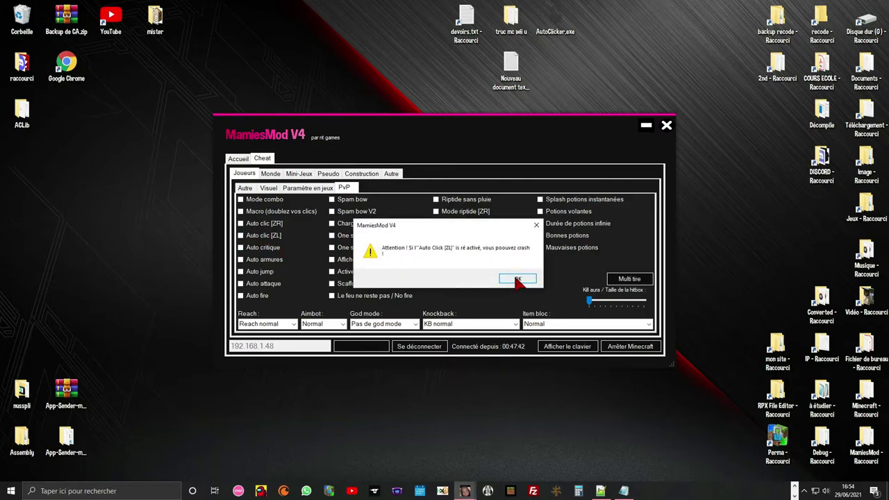
{"action": "left_click", "coordinate": [518, 280]}
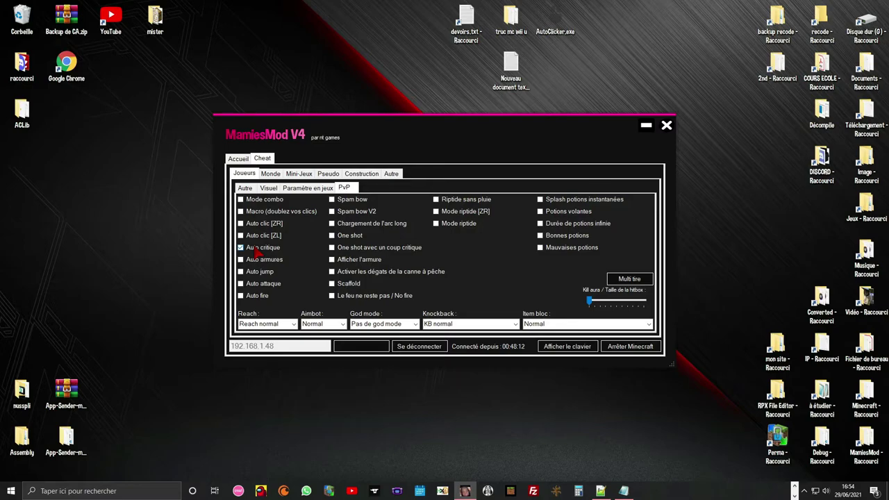
Disable Auto critique and try Auto jump, leaving it disabled
{"action": "left_click", "coordinate": [255, 250]}
{"action": "left_click", "coordinate": [261, 271]}
{"action": "left_click", "coordinate": [244, 273]}
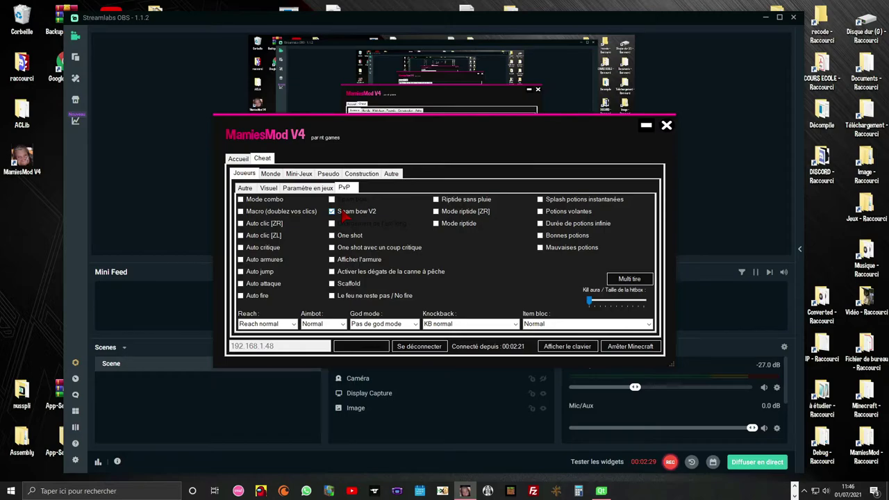
Disable Spam bow V2 and try Chargement de l'arc long, leaving it disabled
{"action": "left_click", "coordinate": [341, 213]}
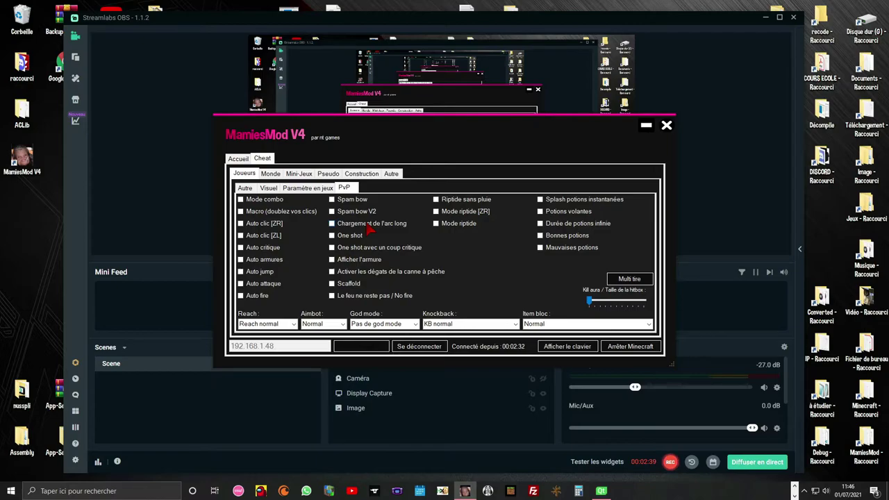
{"action": "left_click", "coordinate": [368, 228]}
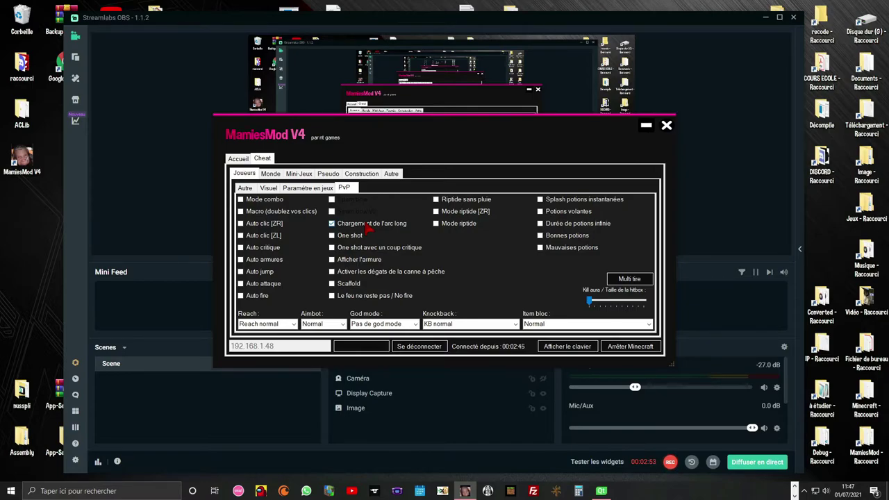
{"action": "left_click", "coordinate": [365, 226]}
Try One shot and One shot avec un coup critique, leaving both disabled
{"action": "left_click", "coordinate": [340, 238]}
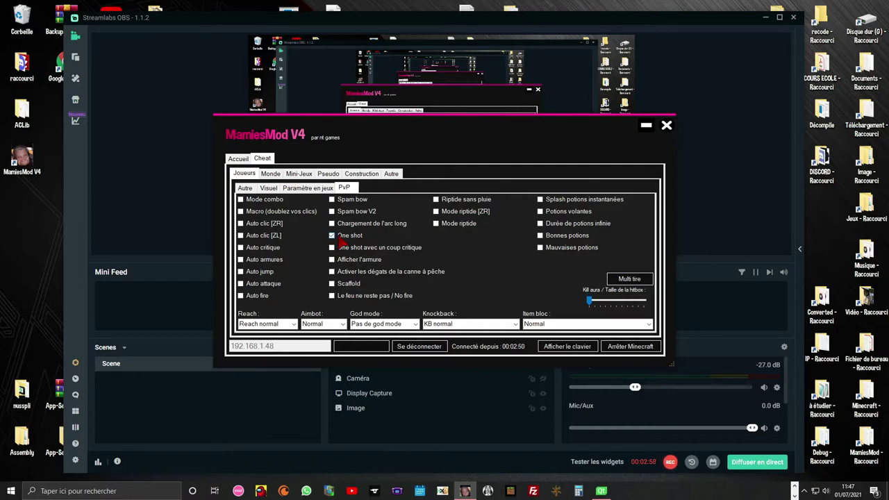
{"action": "left_click", "coordinate": [351, 248]}
{"action": "left_click", "coordinate": [384, 251]}
Try Afficher l'armure and Activer les dégats de la canne à pêche, leaving both disabled
{"action": "left_click", "coordinate": [349, 264]}
{"action": "left_click", "coordinate": [354, 276]}
{"action": "left_click", "coordinate": [383, 272]}
Try Scaffold and Le feu ne reste pas / No fire, leaving both disabled
{"action": "left_click", "coordinate": [341, 291]}
{"action": "left_click", "coordinate": [341, 284]}
{"action": "left_click", "coordinate": [353, 296]}
{"action": "left_click", "coordinate": [352, 297]}
Try Riptide sans pluie, Mode riptide [ZR] and Mode riptide, leaving all riptide options disabled
{"action": "left_click", "coordinate": [466, 202]}
{"action": "left_click", "coordinate": [464, 203]}
{"action": "left_click", "coordinate": [451, 215]}
{"action": "left_click", "coordinate": [453, 226]}
Try Splash potions instantanées and Potions volantes, leaving both disabled
{"action": "left_click", "coordinate": [546, 201]}
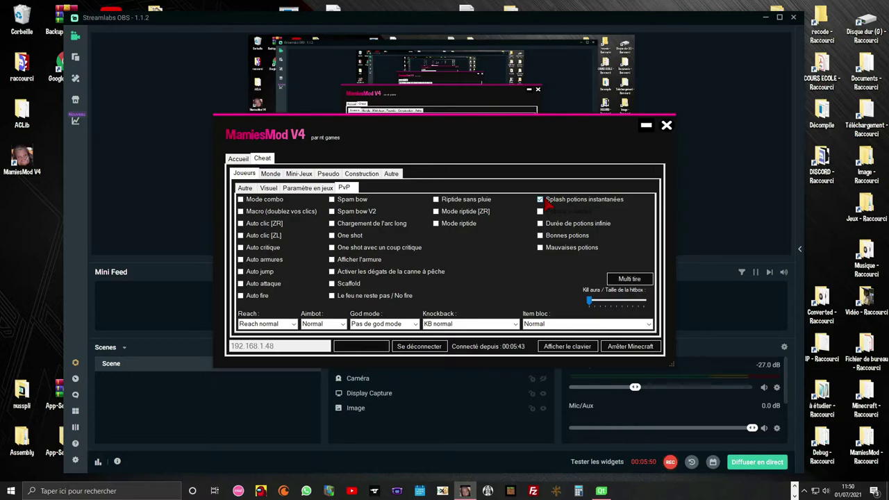
{"action": "left_click", "coordinate": [541, 212]}
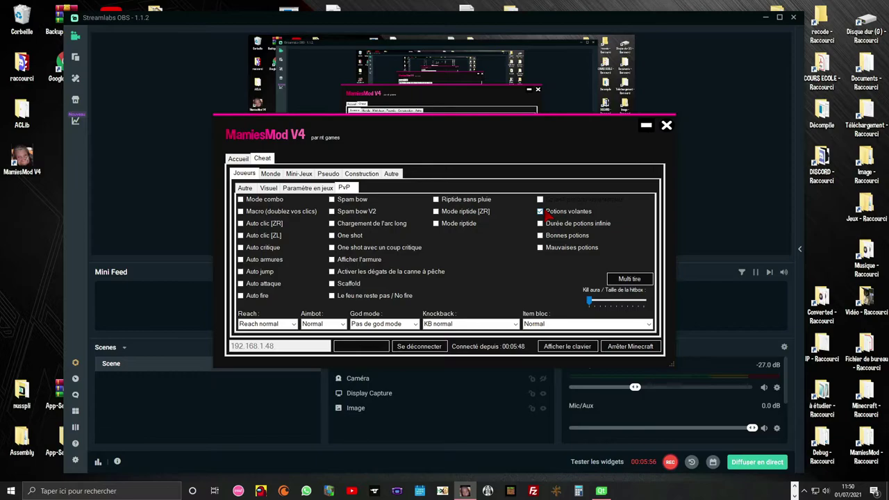
{"action": "left_click", "coordinate": [548, 216]}
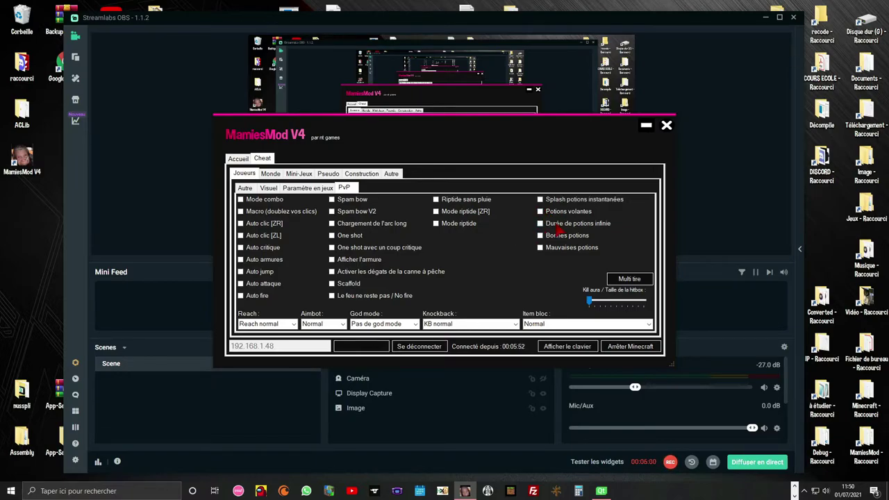
Try Durée de potions infinie and Mauvaises potions, leaving both disabled
{"action": "left_click", "coordinate": [548, 228]}
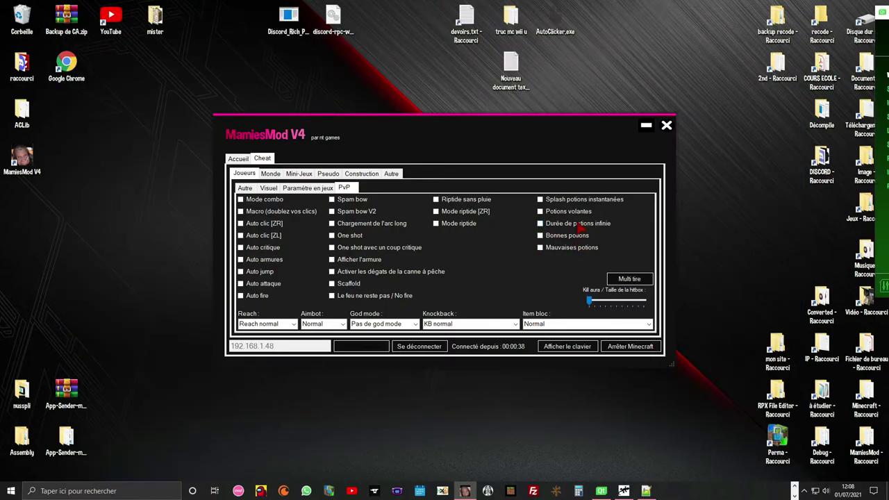
{"action": "left_click", "coordinate": [580, 227]}
{"action": "left_click", "coordinate": [541, 247]}
Try a slightly larger Kill aura / Taille de la hitbox with Afficher la hitbox enabled, and reset the size to its minimum
{"action": "left_click_drag", "start_coordinate": [590, 306], "coordinate": [601, 304]}
{"action": "left_click", "coordinate": [269, 189]}
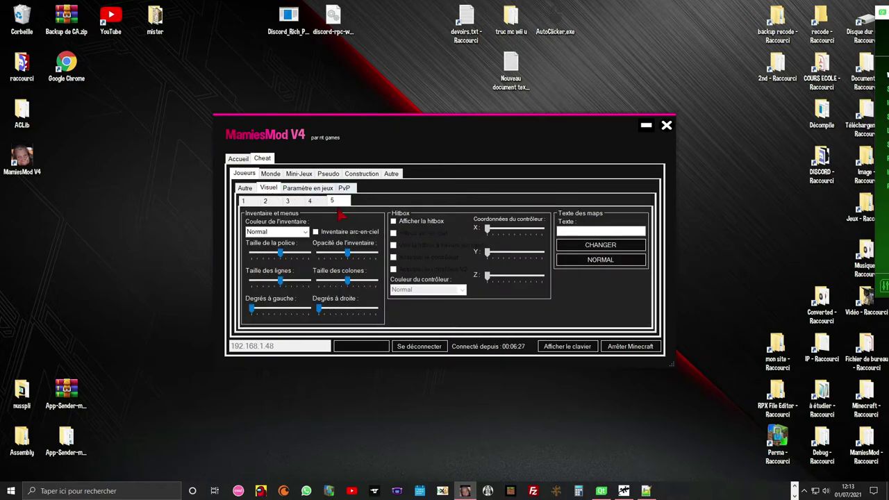
{"action": "left_click", "coordinate": [393, 221]}
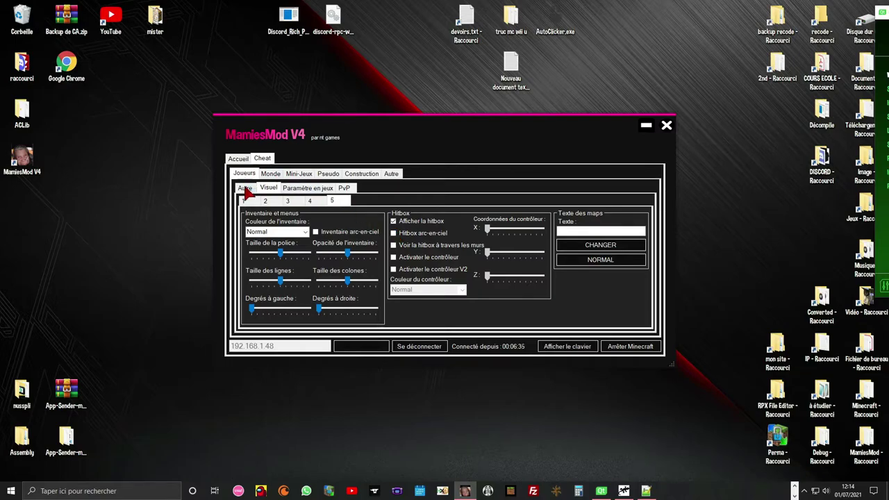
{"action": "left_click", "coordinate": [345, 188]}
{"action": "left_click_drag", "start_coordinate": [595, 299], "coordinate": [588, 301]}
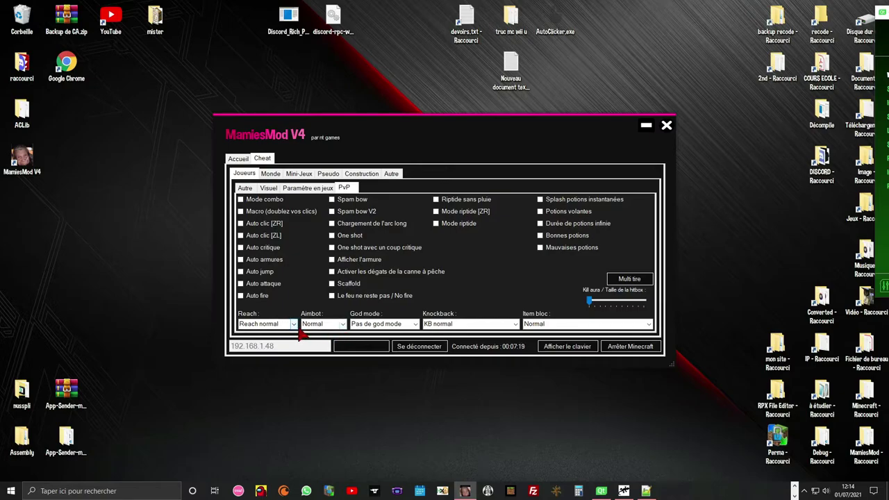
Try Reach 1 bloc and Reach de mob infini, and set the reach to Reach de bloc infini
{"action": "left_click", "coordinate": [294, 326]}
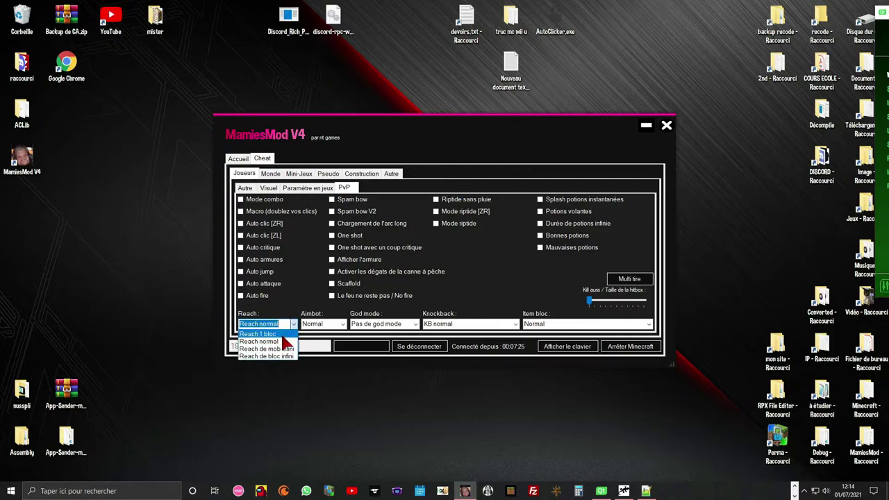
{"action": "left_click", "coordinate": [282, 336]}
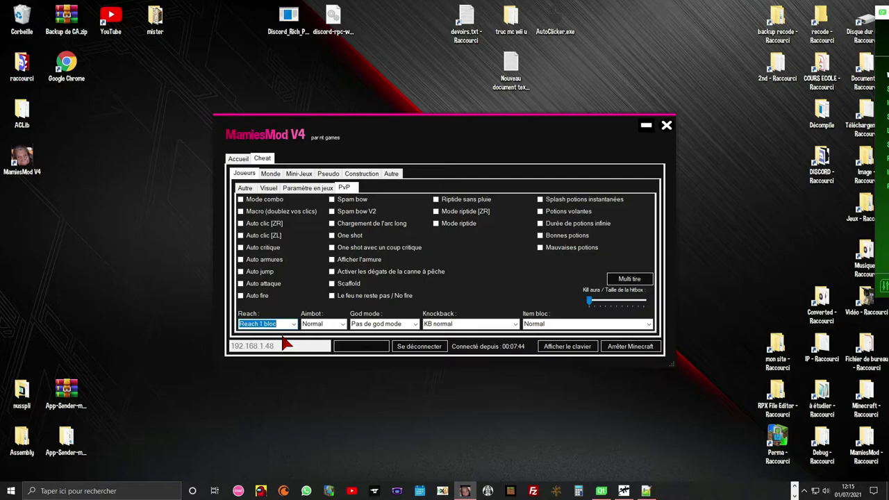
{"action": "left_click", "coordinate": [292, 324]}
{"action": "left_click", "coordinate": [286, 345]}
{"action": "left_click", "coordinate": [292, 324]}
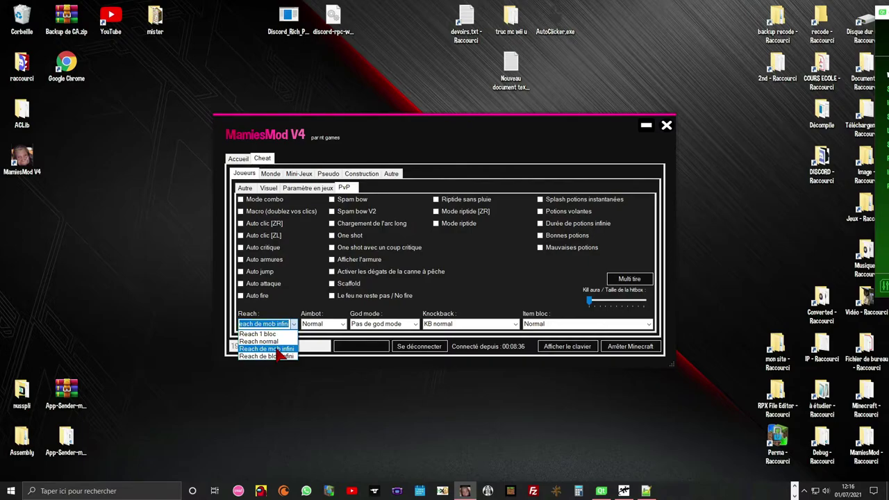
{"action": "left_click", "coordinate": [276, 350]}
{"action": "left_click", "coordinate": [267, 324]}
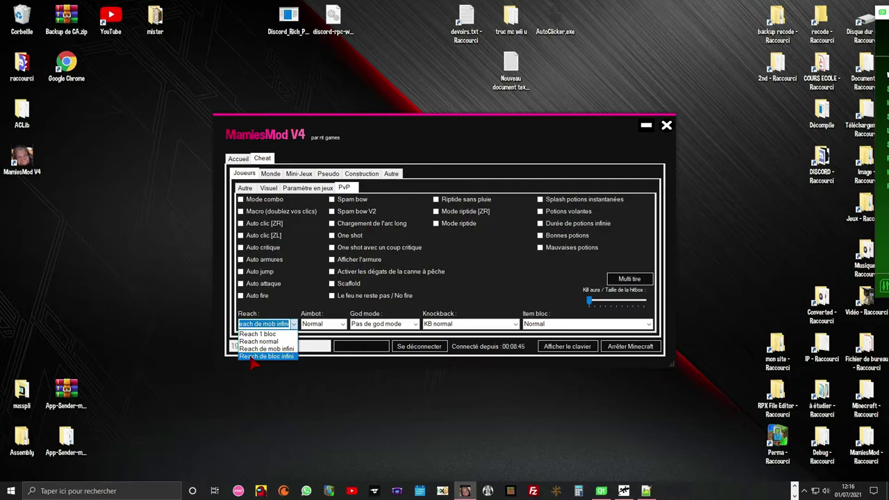
{"action": "left_click", "coordinate": [259, 356]}
Try the Aimbot on Joueurs and Entités, and set it back to Normal
{"action": "left_click", "coordinate": [340, 324]}
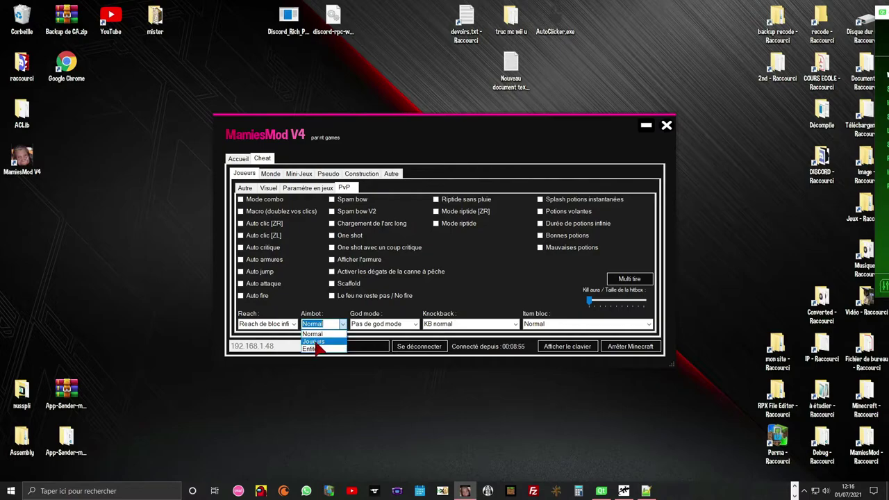
{"action": "left_click", "coordinate": [314, 342]}
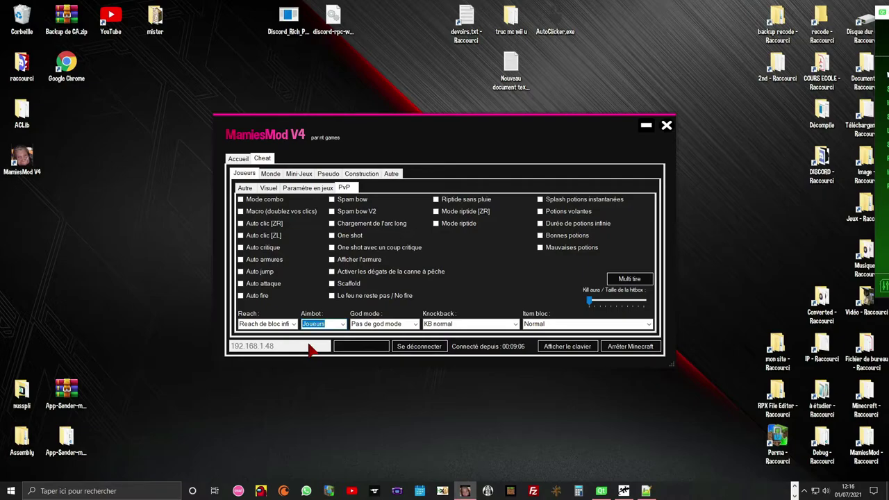
{"action": "left_click", "coordinate": [342, 325]}
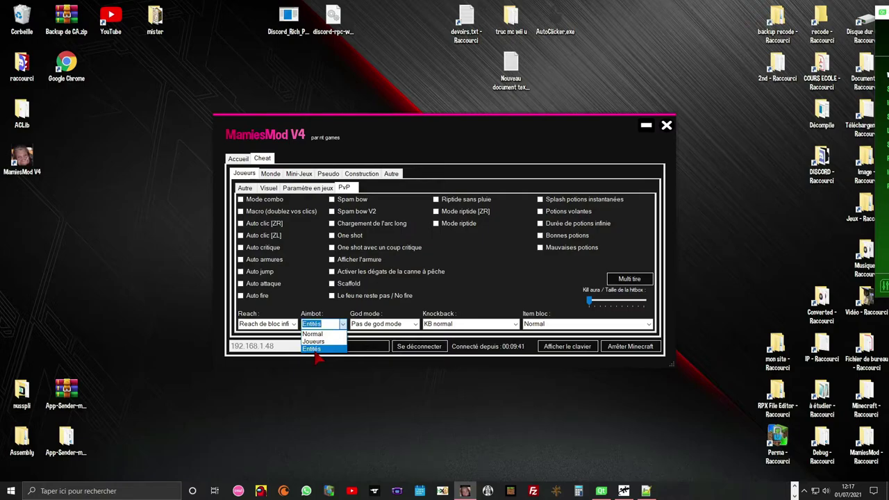
{"action": "left_click", "coordinate": [314, 350]}
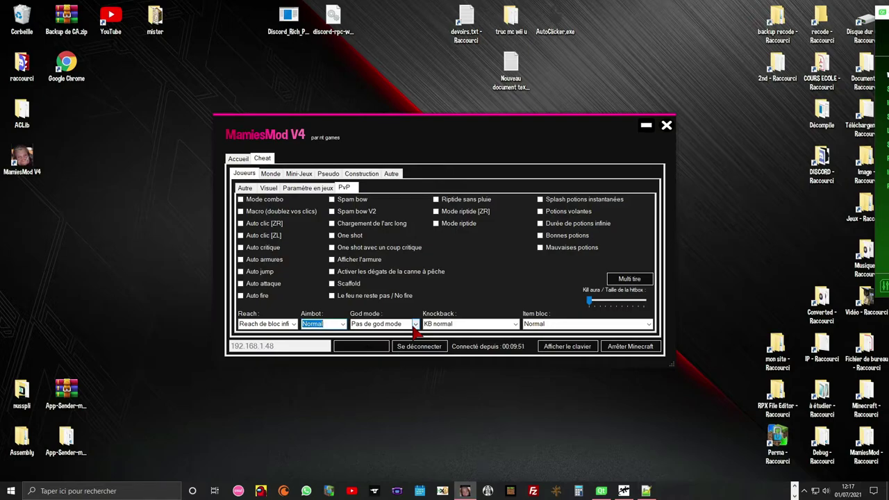
View the God mode options, keeping Pas de god mode
{"action": "left_click", "coordinate": [414, 328]}
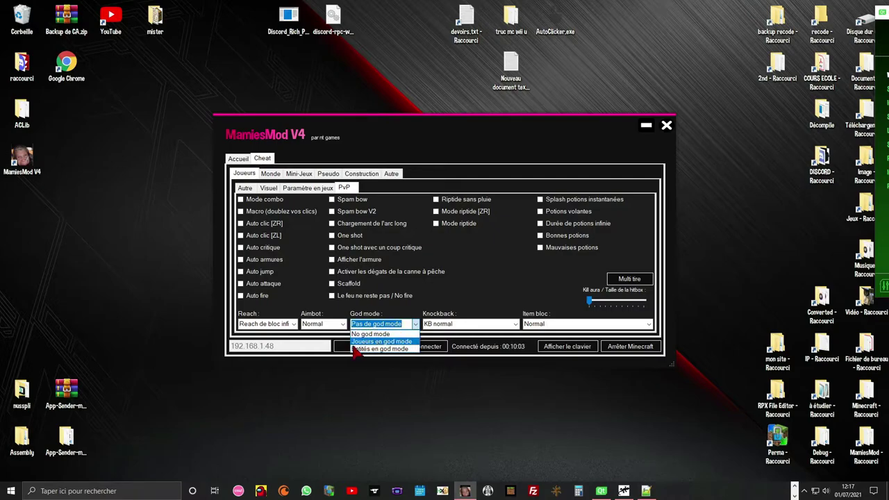
{"action": "left_click", "coordinate": [426, 332]}
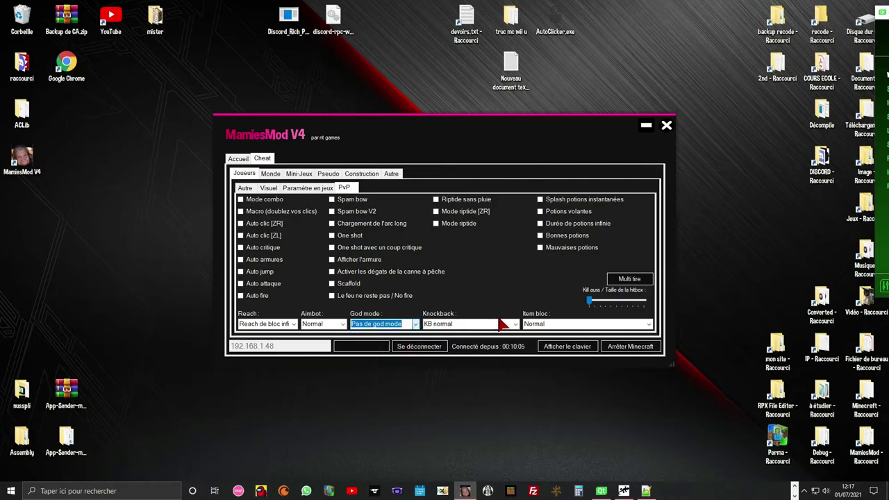
Try the Knockback options Ko normal and Pas de KB pour toutes les entités, and set it to KB en l'air
{"action": "left_click", "coordinate": [516, 325]}
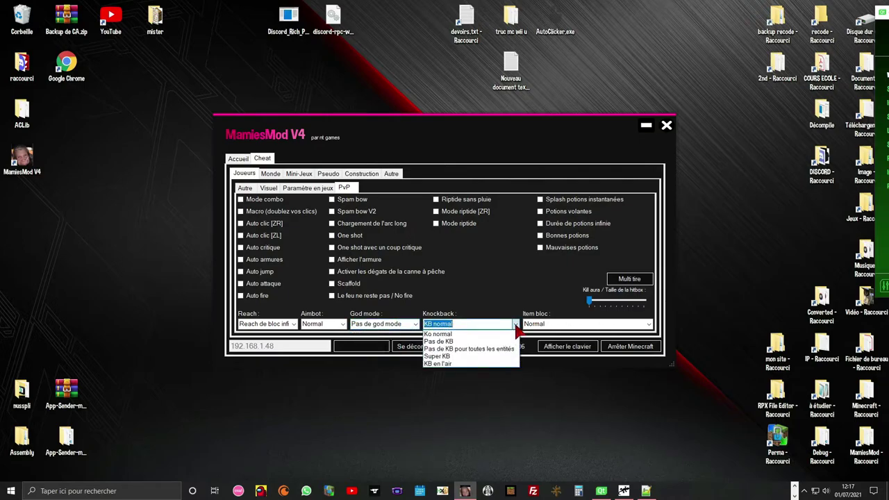
{"action": "left_click", "coordinate": [464, 336]}
{"action": "left_click", "coordinate": [515, 325]}
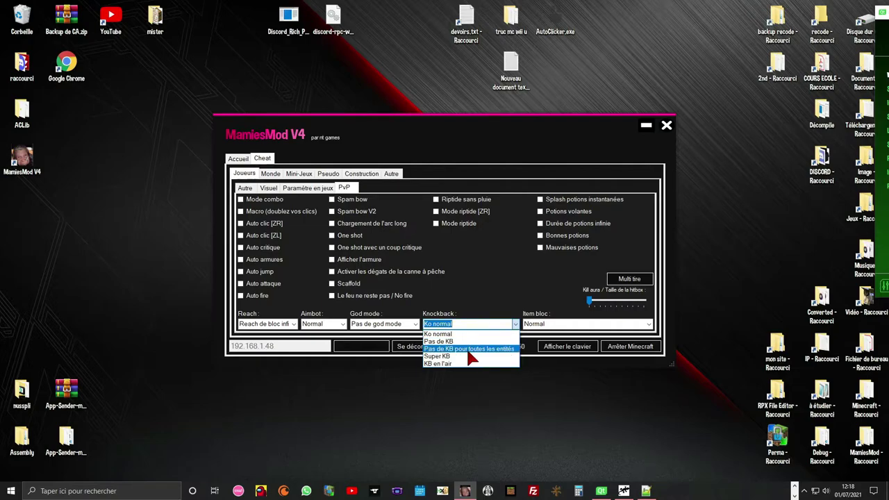
{"action": "left_click", "coordinate": [469, 350]}
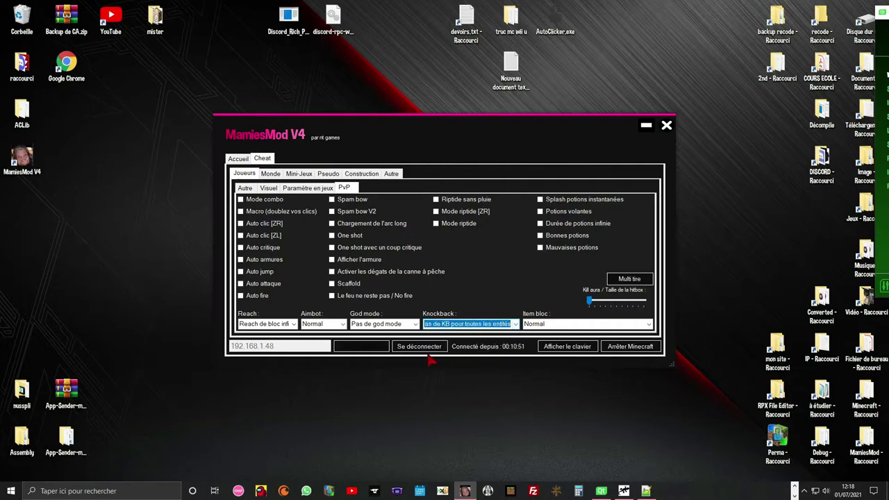
{"action": "left_click", "coordinate": [515, 325]}
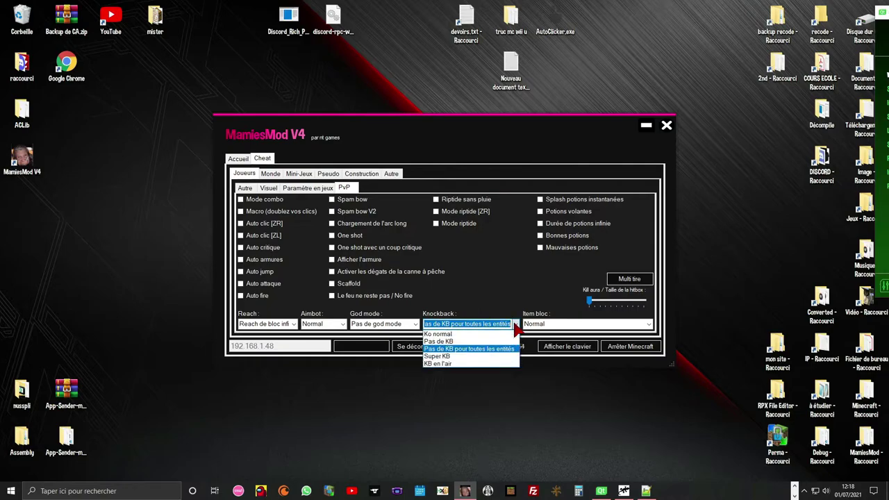
{"action": "left_click", "coordinate": [449, 363]}
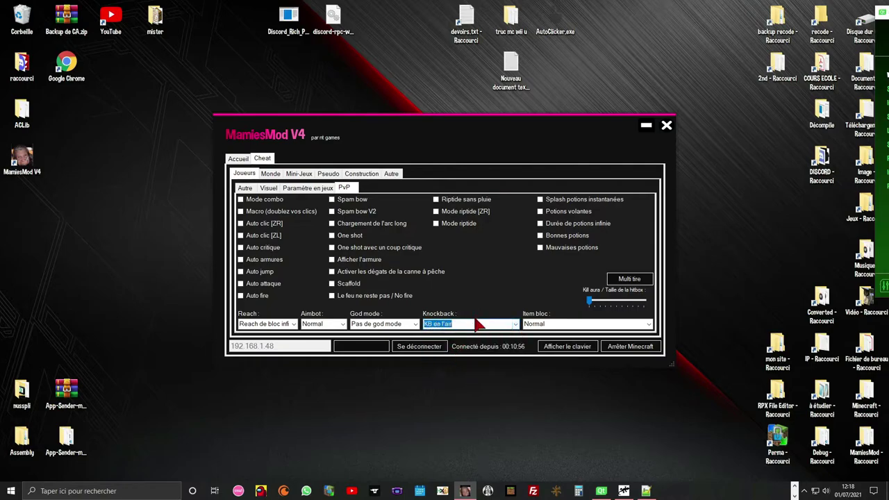
{"action": "left_click", "coordinate": [515, 324]}
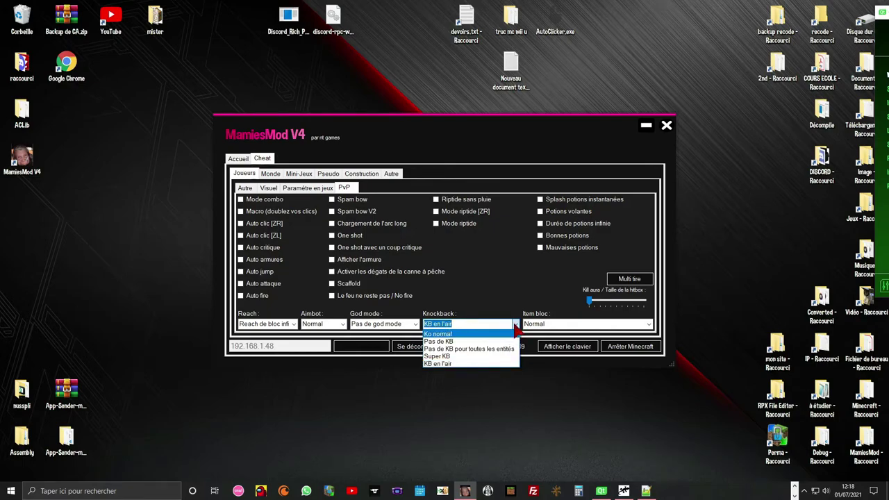
{"action": "left_click", "coordinate": [515, 324]}
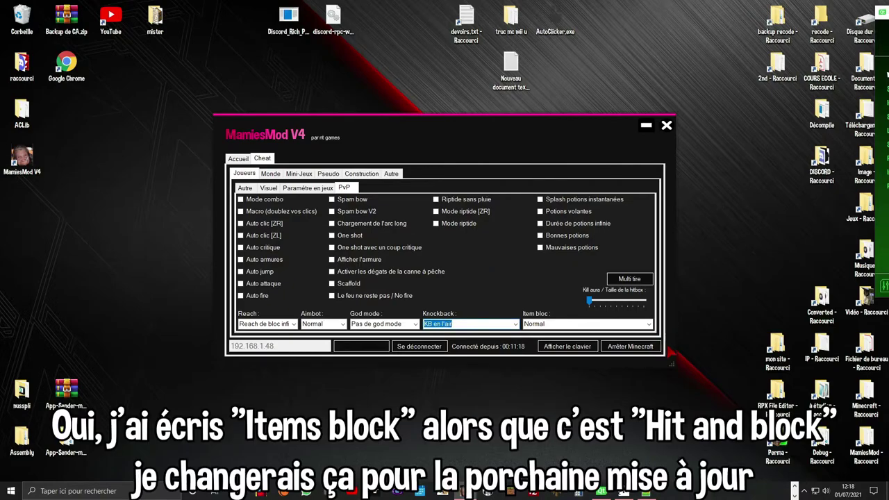
Try Effet de l'item bloc and the protection-only-without-blocking Item bloc option, and set Item bloc to Désactiver l'item bloc lorsque tu vise un bloc
{"action": "left_click", "coordinate": [649, 324]}
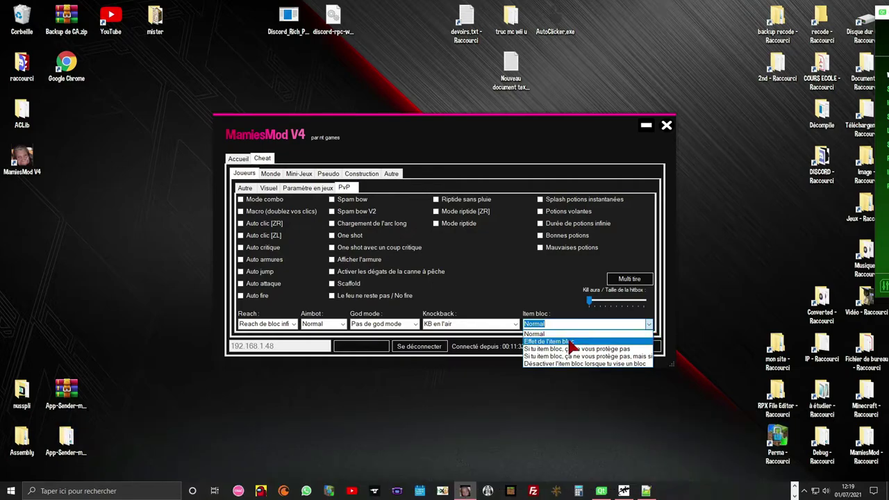
{"action": "left_click", "coordinate": [556, 341]}
{"action": "left_click", "coordinate": [649, 326]}
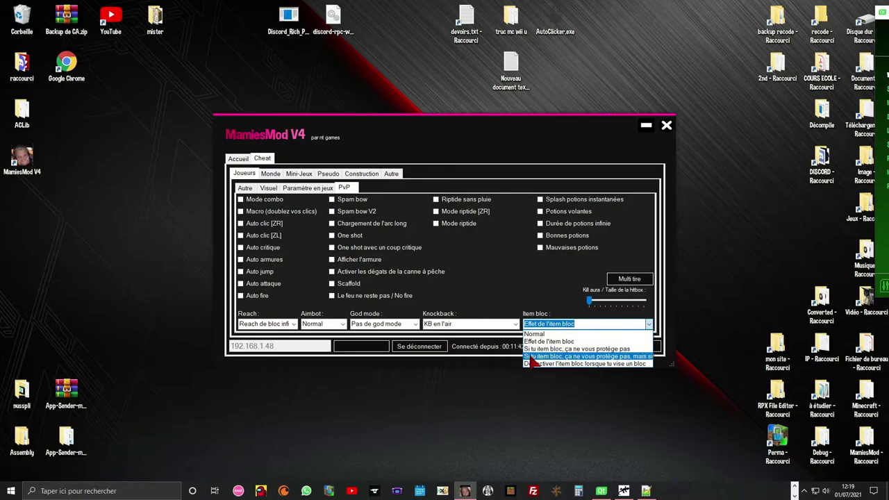
{"action": "left_click", "coordinate": [531, 356]}
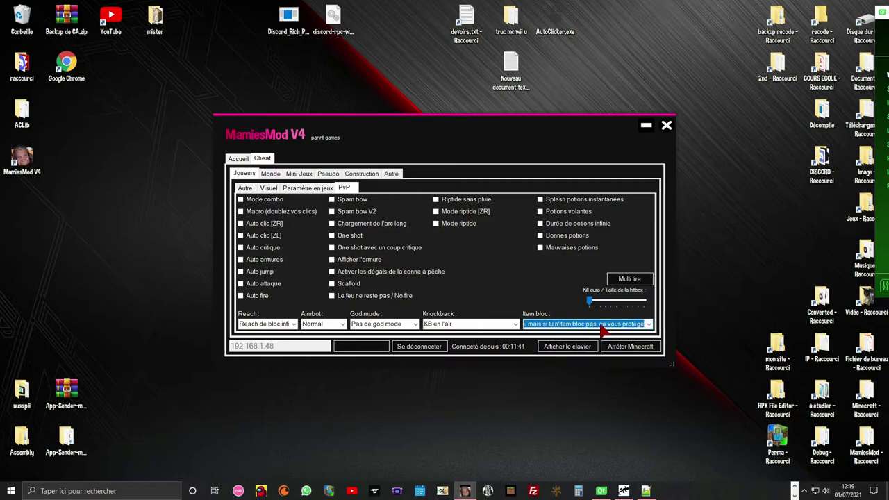
{"action": "left_click", "coordinate": [649, 325]}
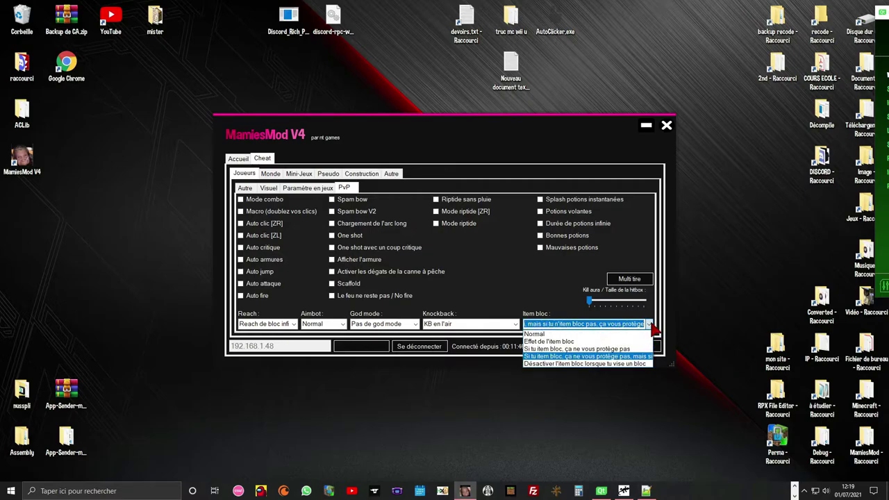
{"action": "left_click", "coordinate": [554, 365]}
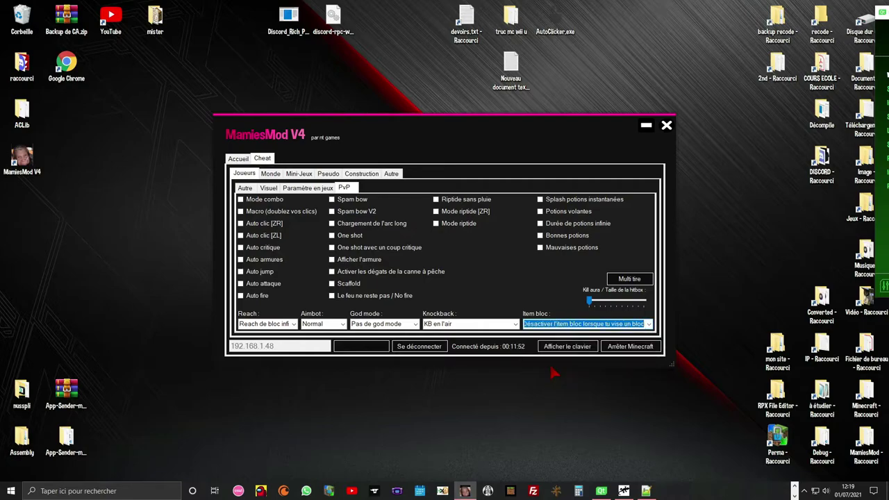
Try Désactiver la suffocation in the Monde options, and view Monde's Autre cheats before returning to Options du monde
{"action": "left_click", "coordinate": [272, 174]}
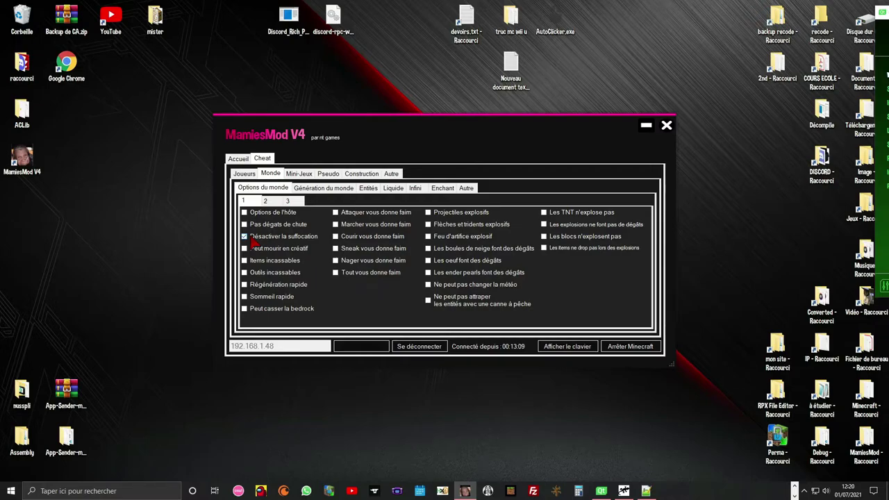
{"action": "left_click", "coordinate": [253, 242]}
{"action": "left_click", "coordinate": [466, 189]}
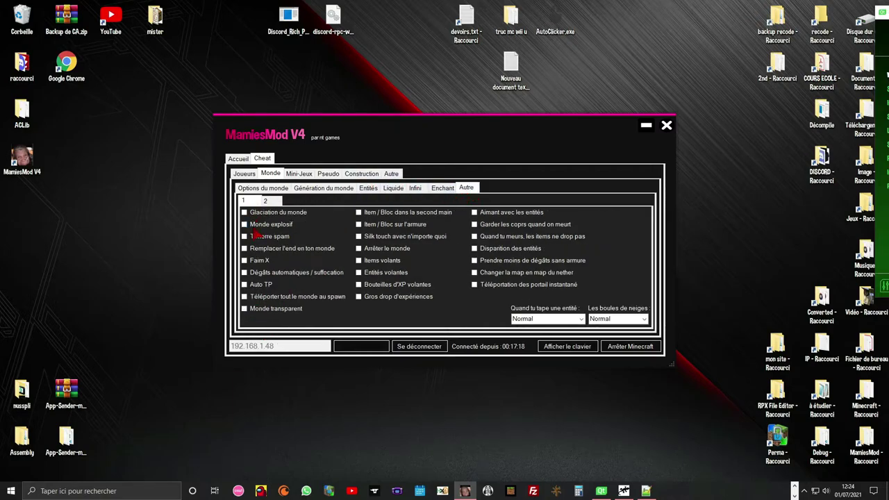
{"action": "left_click", "coordinate": [262, 188]}
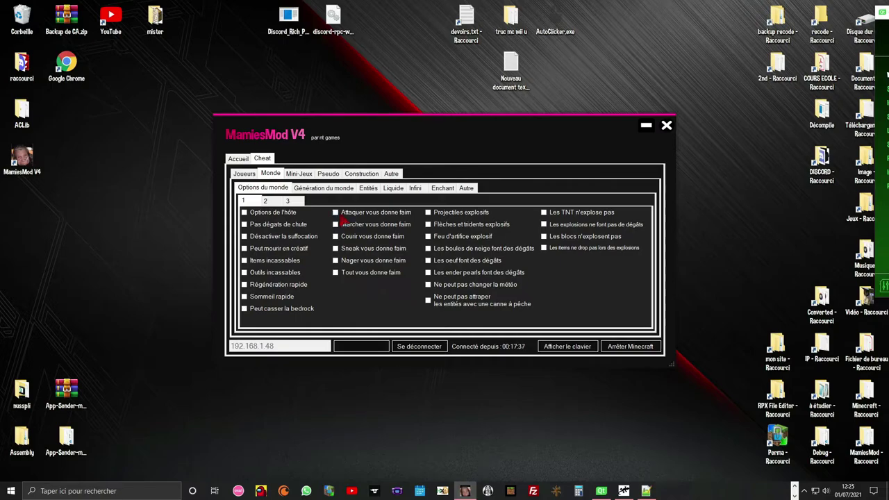
Try the hunger options Attaquer vous donne faim and Marcher vous donne faim
{"action": "left_click", "coordinate": [341, 217]}
{"action": "left_click", "coordinate": [335, 224]}
{"action": "left_click", "coordinate": [335, 213]}
{"action": "left_click", "coordinate": [336, 224]}
Try Projectiles explosifs, Les boules de neige font des dégâts, Ne peut pas changer la météo and the fishing-rod entity catching block
{"action": "left_click", "coordinate": [454, 215]}
{"action": "left_click", "coordinate": [428, 213]}
{"action": "left_click", "coordinate": [437, 250]}
{"action": "left_click", "coordinate": [444, 288]}
{"action": "left_click", "coordinate": [449, 304]}
Try the explosion options Les TNT n'explose pas, Les explosions ne font pas de dégâts and Les items ne drop pas lors des explosions
{"action": "left_click", "coordinate": [563, 212]}
{"action": "left_click", "coordinate": [554, 225]}
{"action": "left_click", "coordinate": [545, 248]}
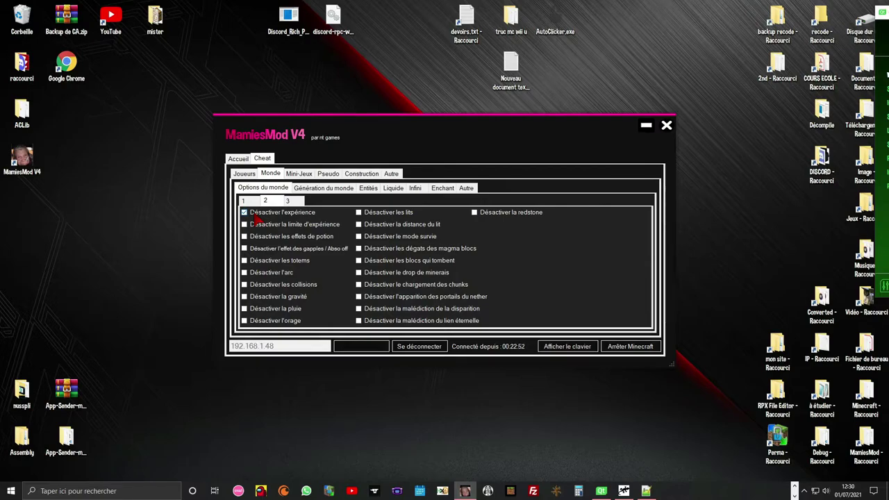
Try the second page's world options that disable the experience limit, gravity, beds, bed distance and survival mode
{"action": "left_click", "coordinate": [255, 224]}
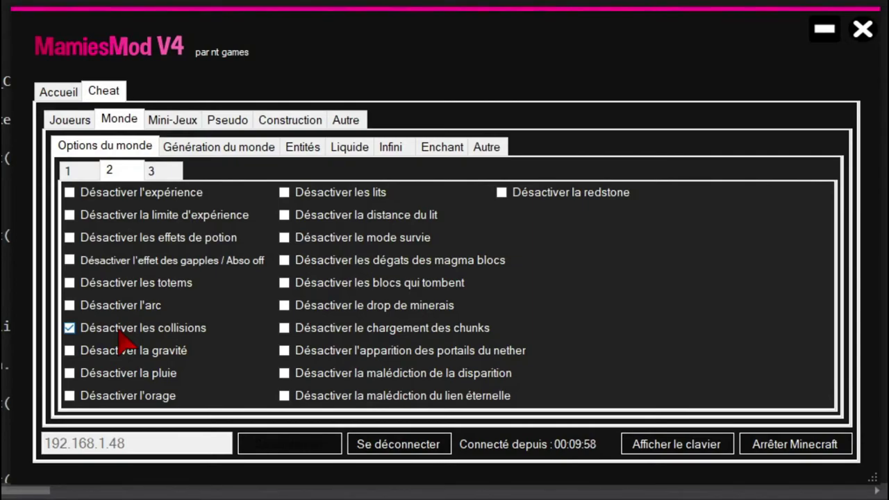
{"action": "left_click", "coordinate": [112, 353]}
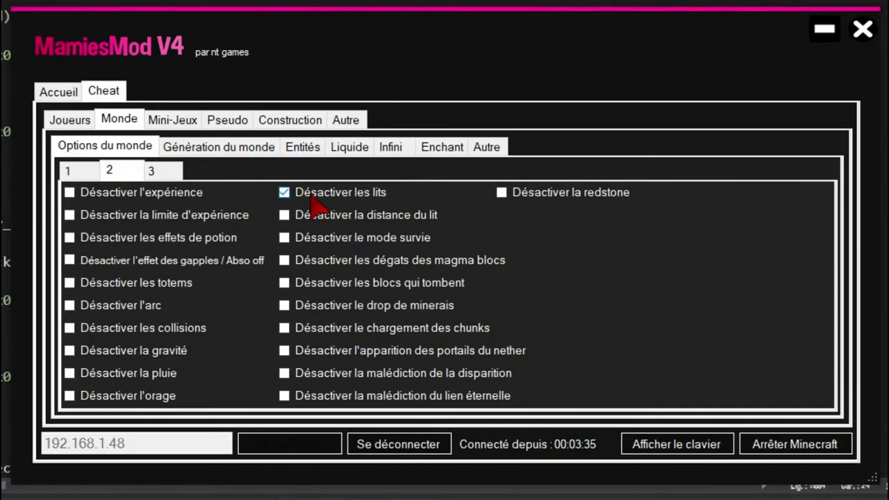
{"action": "left_click", "coordinate": [311, 196]}
{"action": "left_click", "coordinate": [312, 212]}
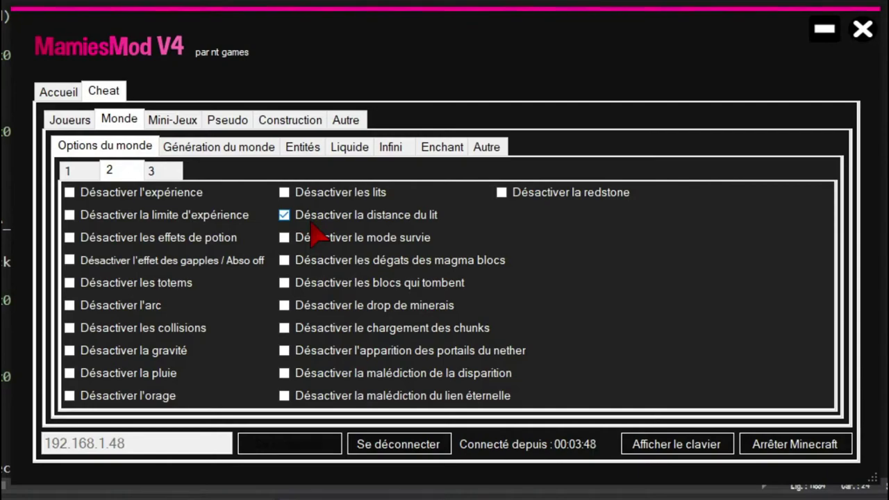
{"action": "left_click", "coordinate": [316, 236]}
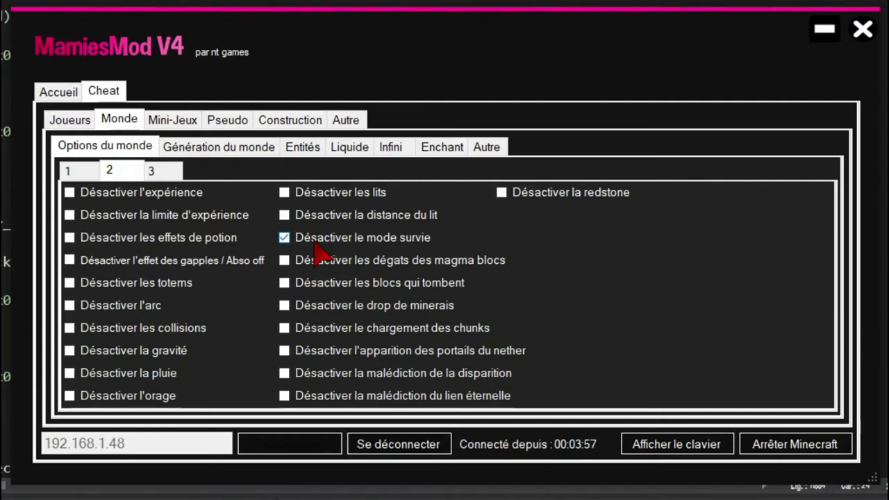
{"action": "left_click", "coordinate": [316, 242]}
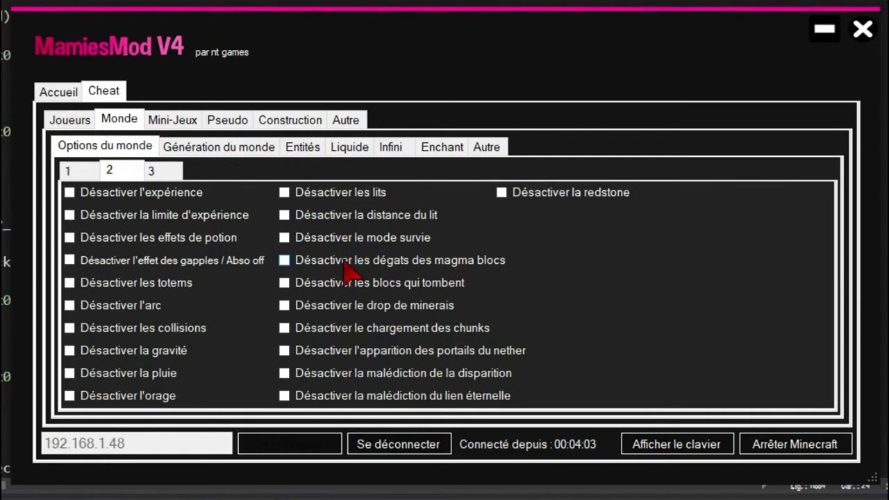
Try disabling magma block damage, falling blocks, ore drops, chunk loading and redstone in the second page of world options
{"action": "left_click", "coordinate": [348, 268]}
{"action": "left_click", "coordinate": [321, 285]}
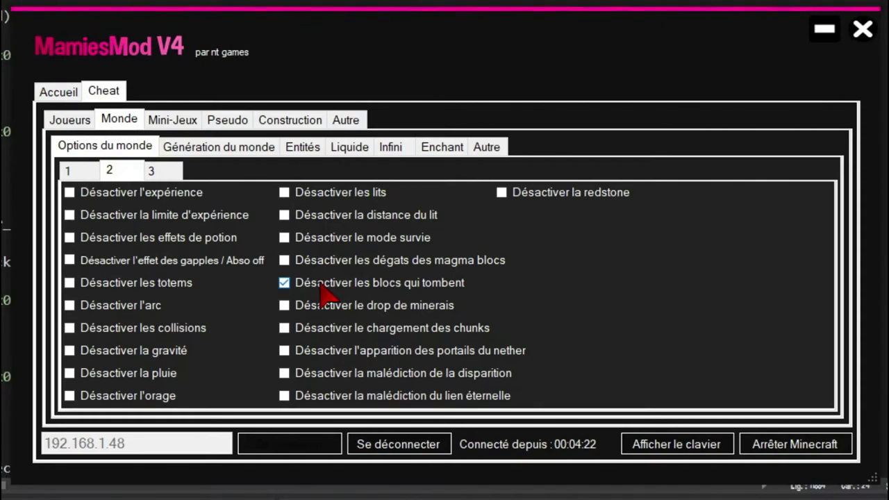
{"action": "left_click", "coordinate": [323, 293]}
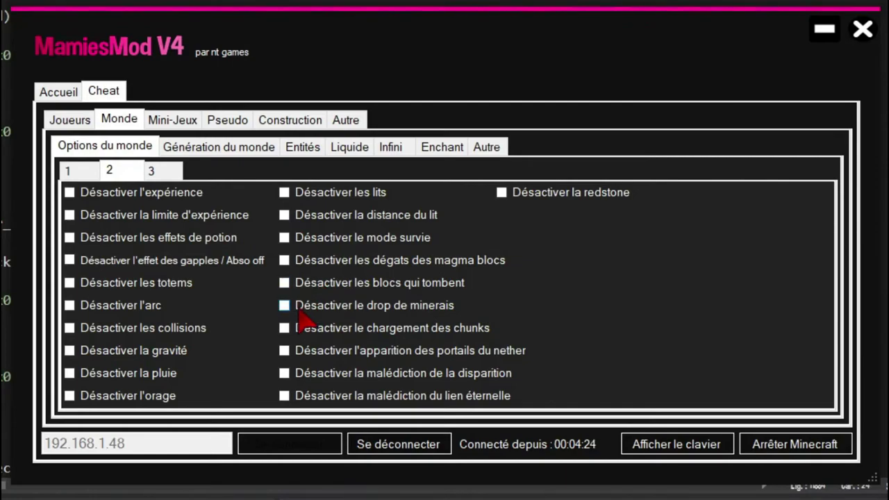
{"action": "left_click", "coordinate": [299, 311]}
{"action": "left_click", "coordinate": [301, 310]}
{"action": "left_click", "coordinate": [350, 329]}
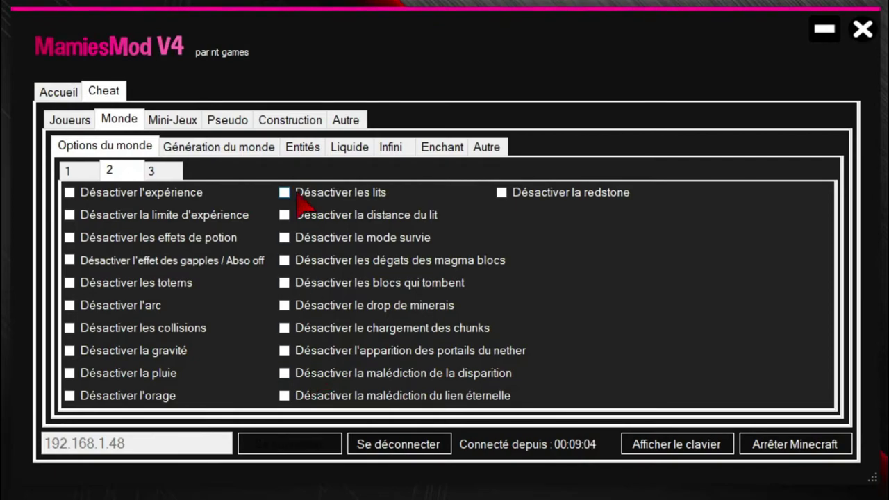
{"action": "left_click", "coordinate": [507, 201]}
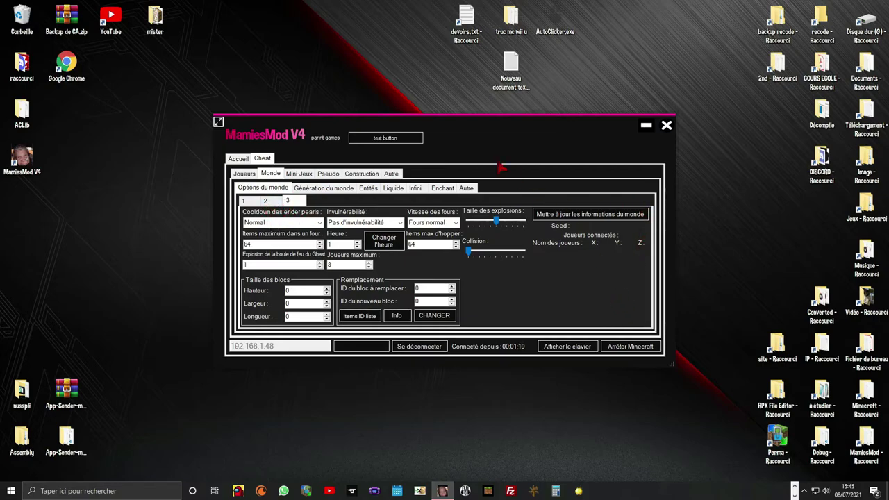
Try Long, Rapide and Spam for Cooldown des ender pearls on the third world options page, and set it back to Normal
{"action": "left_click_drag", "start_coordinate": [503, 141], "coordinate": [530, 133]}
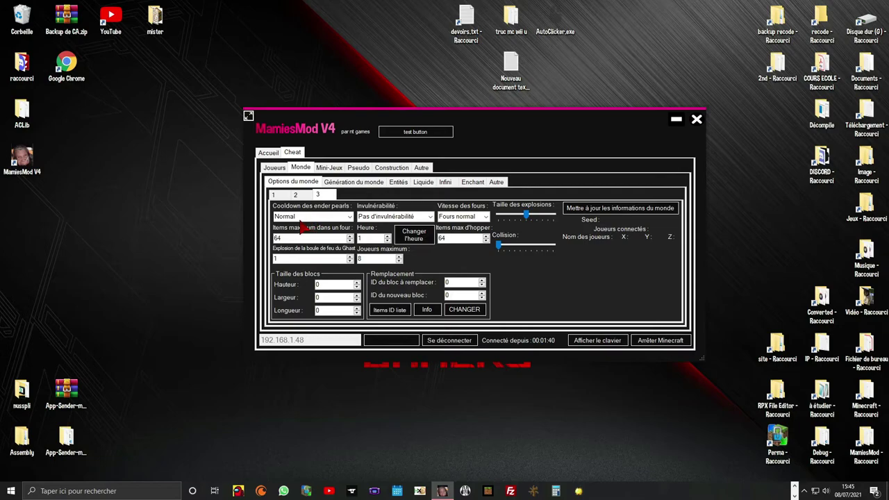
{"action": "left_click", "coordinate": [344, 217]}
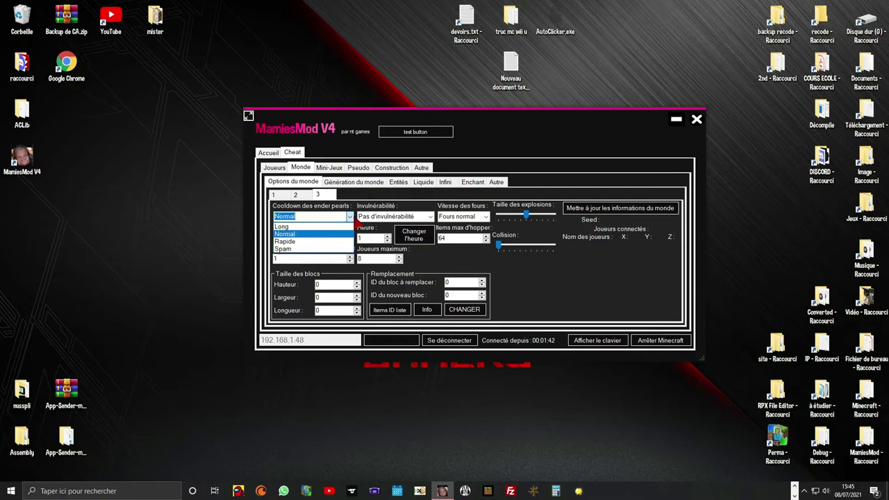
{"action": "left_click", "coordinate": [304, 226]}
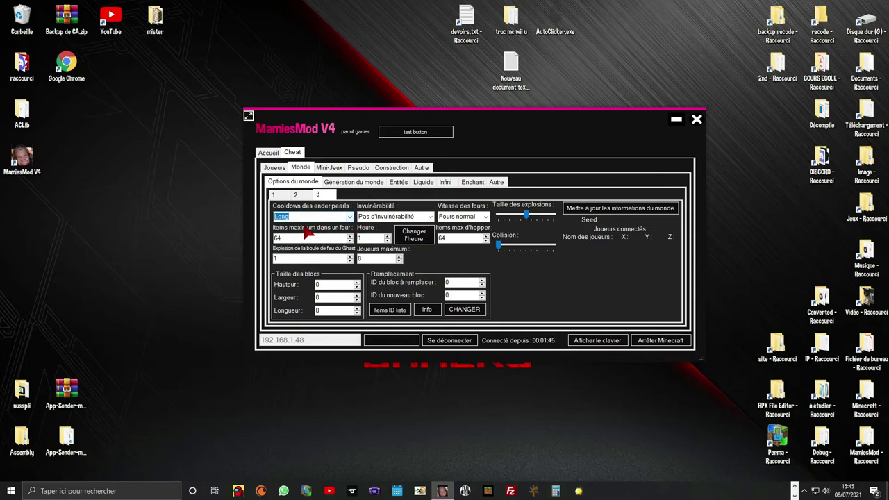
{"action": "left_click", "coordinate": [349, 216]}
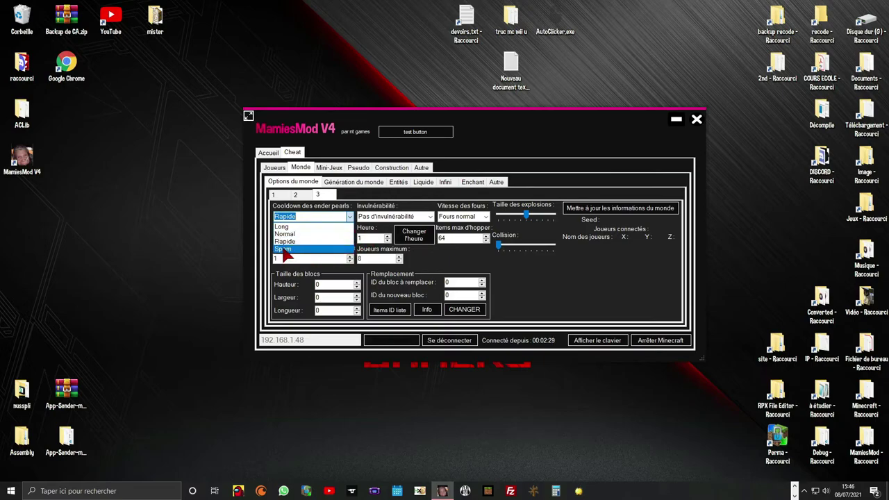
{"action": "left_click", "coordinate": [284, 249]}
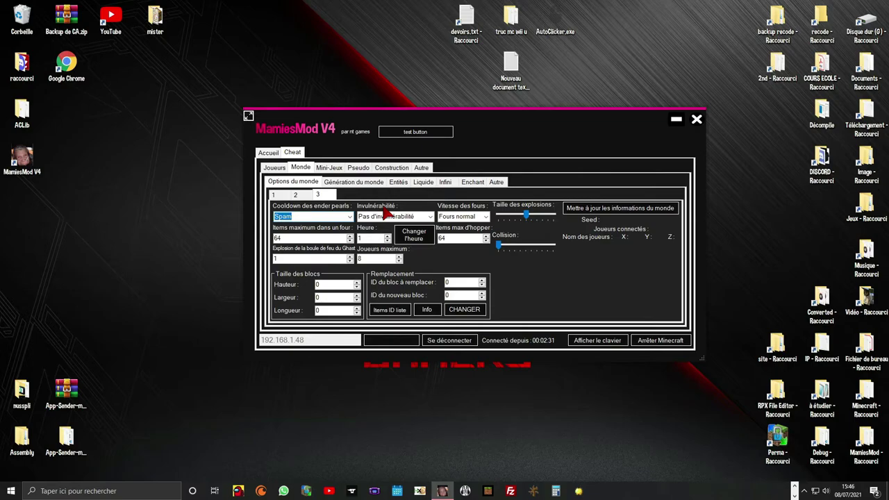
{"action": "left_click", "coordinate": [349, 217]}
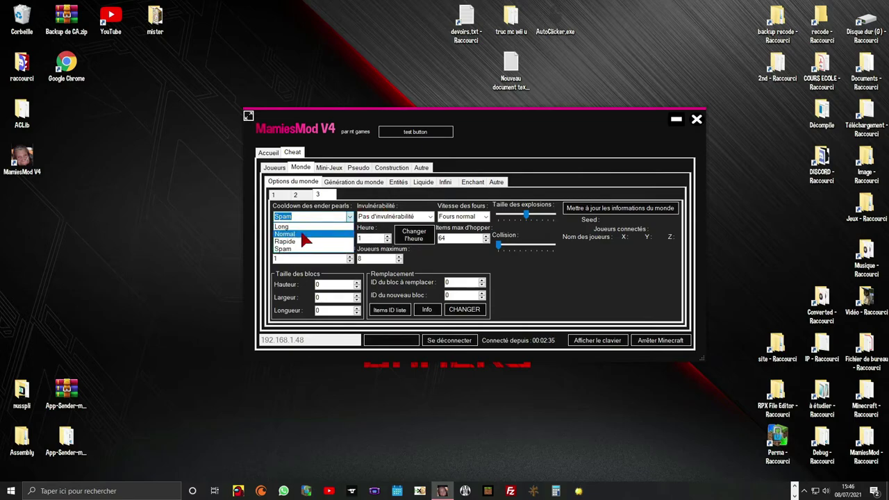
{"action": "left_click", "coordinate": [302, 235]}
View the Invulnérabilité options, try faster furnace speeds including x4, and set Vitesse des fours to x6
{"action": "left_click", "coordinate": [382, 217]}
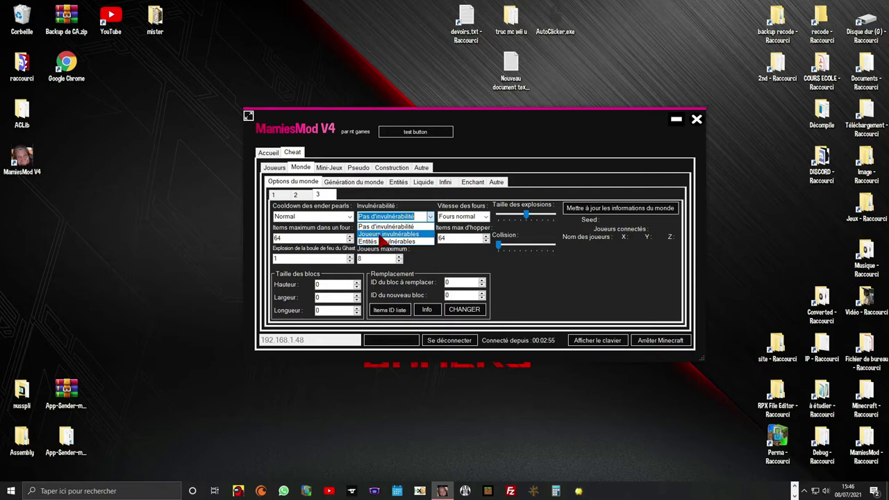
{"action": "left_click", "coordinate": [462, 216]}
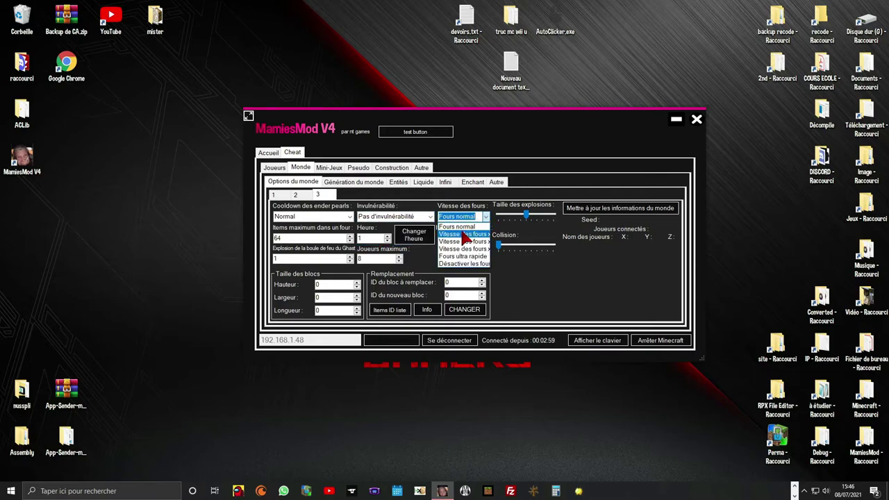
{"action": "left_click", "coordinate": [463, 233]}
{"action": "left_click", "coordinate": [478, 217]}
{"action": "left_click", "coordinate": [464, 241]}
{"action": "left_click", "coordinate": [485, 219]}
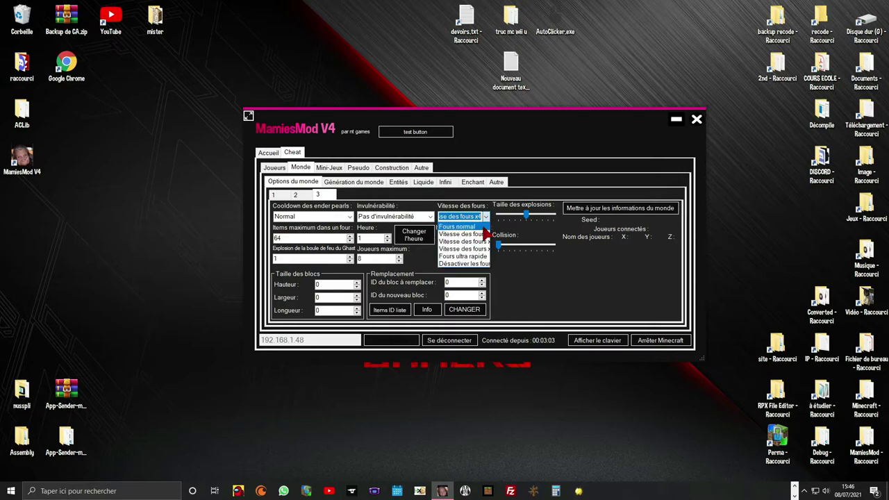
{"action": "left_click", "coordinate": [465, 247]}
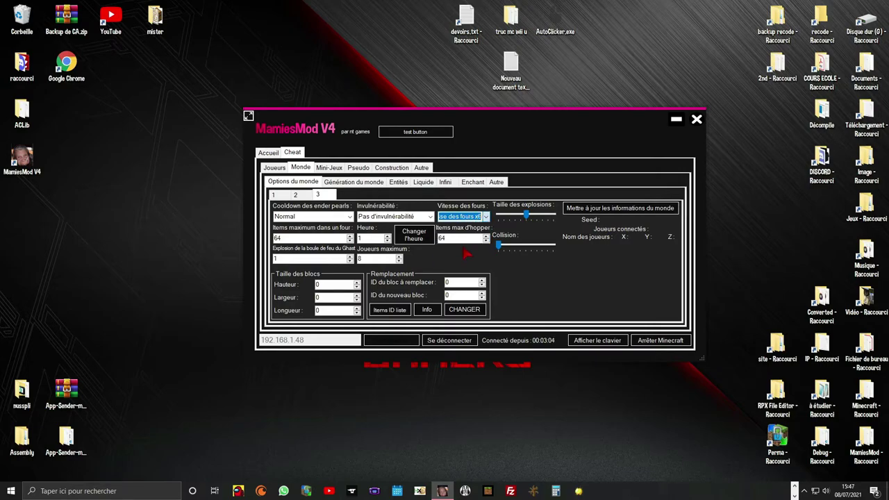
Try Fours ultra rapide for Vitesse des fours, and set it to the option that disables furnaces
{"action": "left_click", "coordinate": [486, 218]}
{"action": "left_click", "coordinate": [460, 261]}
{"action": "left_click", "coordinate": [479, 217]}
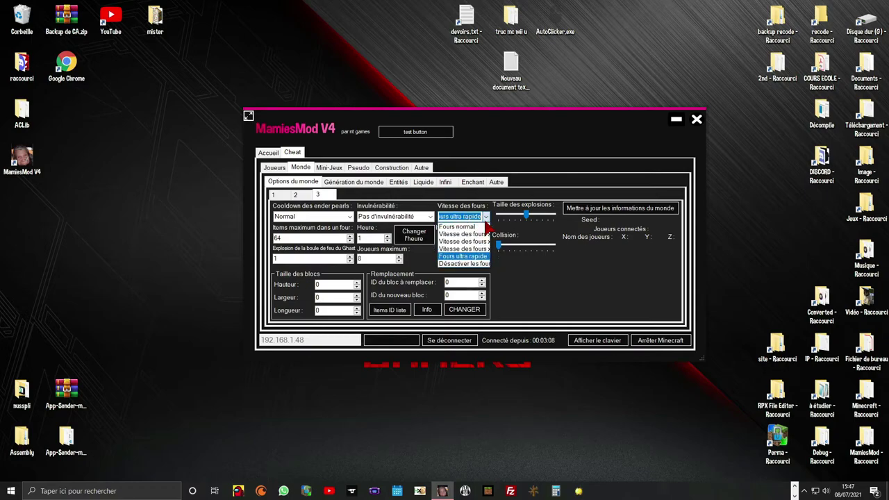
{"action": "left_click", "coordinate": [459, 265]}
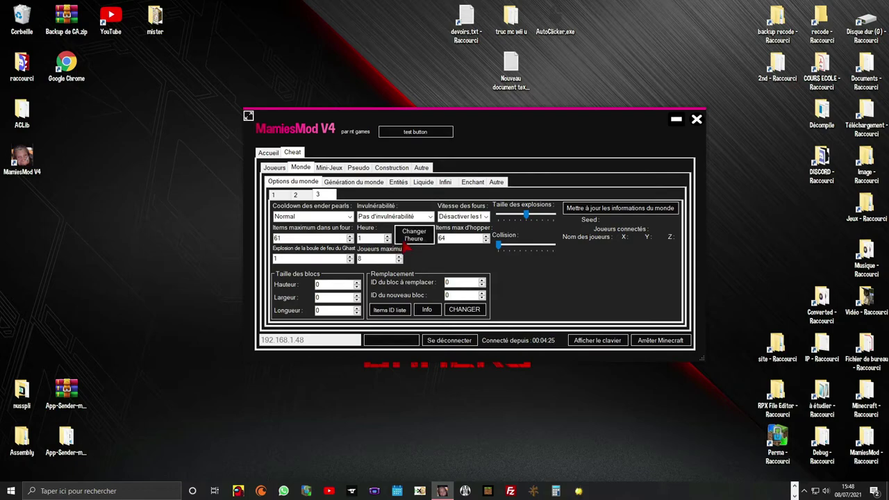
Apply 10000 as the world's Heure and set Items max d'hopper to 8
{"action": "left_click", "coordinate": [378, 240]}
{"action": "type", "text": "0000"}
{"action": "left_click", "coordinate": [413, 237]}
{"action": "key", "text": "BackSpace"}
{"action": "key", "text": "BackSpace"}
{"action": "type", "text": "8"}
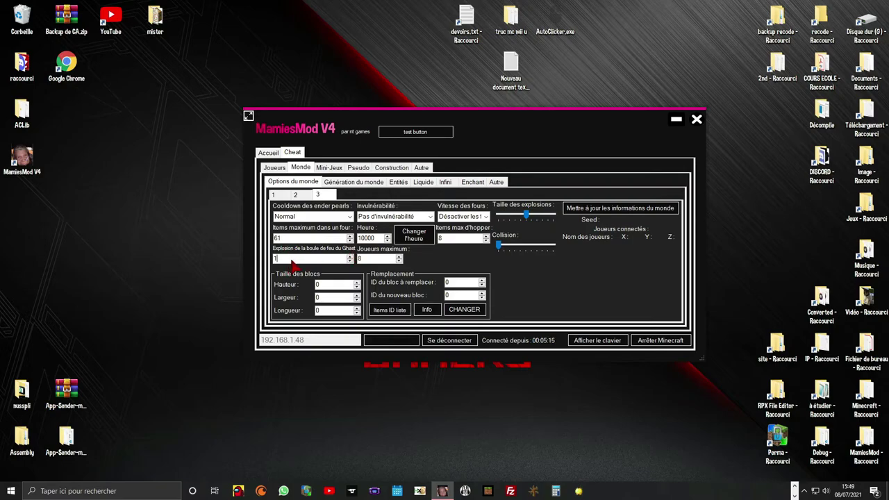
Set Explosion de la boule de feu du Ghast to 3 and Joueurs maximum to 2
{"action": "left_click", "coordinate": [351, 256]}
{"action": "left_click", "coordinate": [351, 256]}
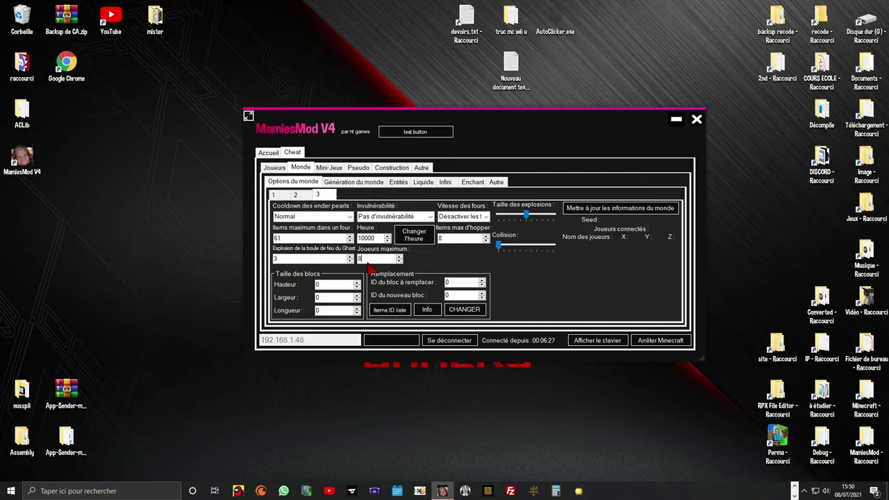
{"action": "left_click", "coordinate": [398, 261]}
{"action": "left_click", "coordinate": [398, 261]}
{"action": "double_click", "coordinate": [361, 258]}
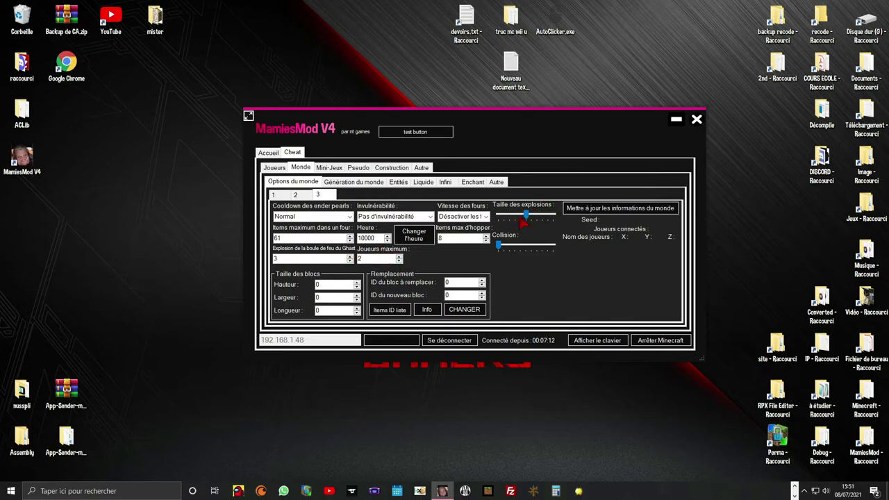
Try different Taille des explosions and Collision levels and a block size of 1000 in Taille des blocs
{"action": "left_click_drag", "start_coordinate": [523, 222], "coordinate": [530, 224]}
{"action": "left_click_drag", "start_coordinate": [505, 254], "coordinate": [526, 252]}
{"action": "double_click", "coordinate": [323, 284]}
{"action": "double_click", "coordinate": [339, 311]}
{"action": "double_click", "coordinate": [334, 297]}
{"action": "type", "text": "1000"}
{"action": "key", "text": "BackSpace"}
Consult the online Minecraft ID list for block replacement and return to MamiesMod V4
{"action": "double_click", "coordinate": [448, 283]}
{"action": "left_click", "coordinate": [373, 314]}
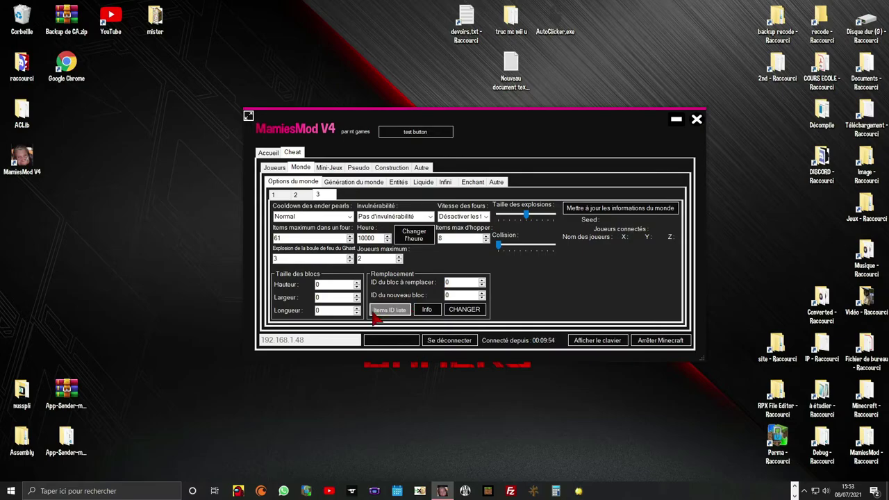
{"action": "scroll", "coordinate": [368, 319], "scroll_direction": "down", "scroll_amount": 4}
{"action": "scroll", "coordinate": [368, 330], "scroll_direction": "down", "scroll_amount": 20}
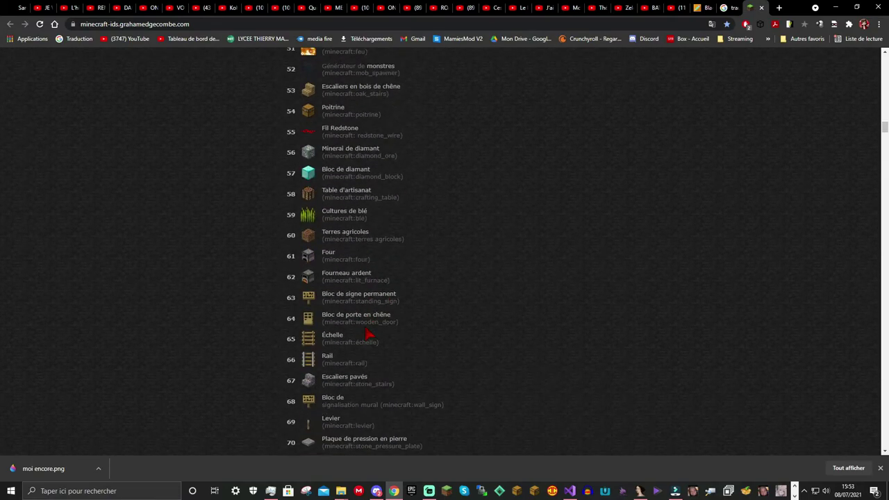
{"action": "scroll", "coordinate": [430, 320], "scroll_direction": "up", "scroll_amount": 20}
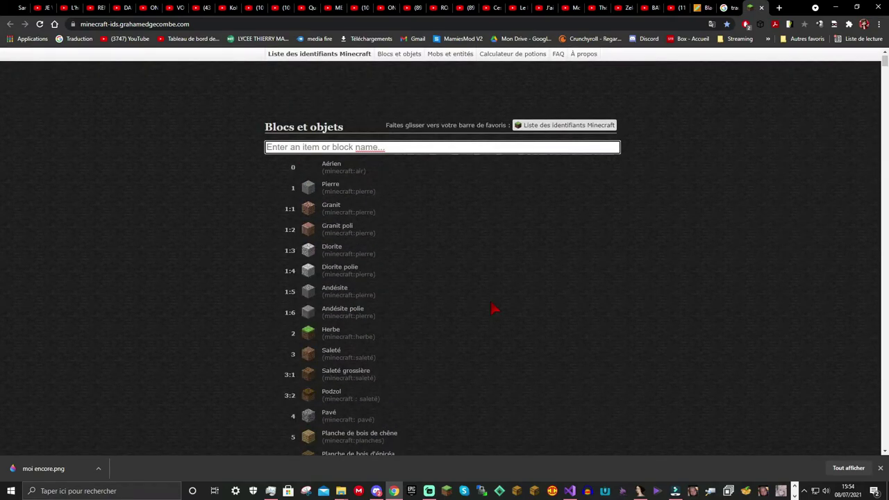
{"action": "left_click", "coordinate": [837, 9]}
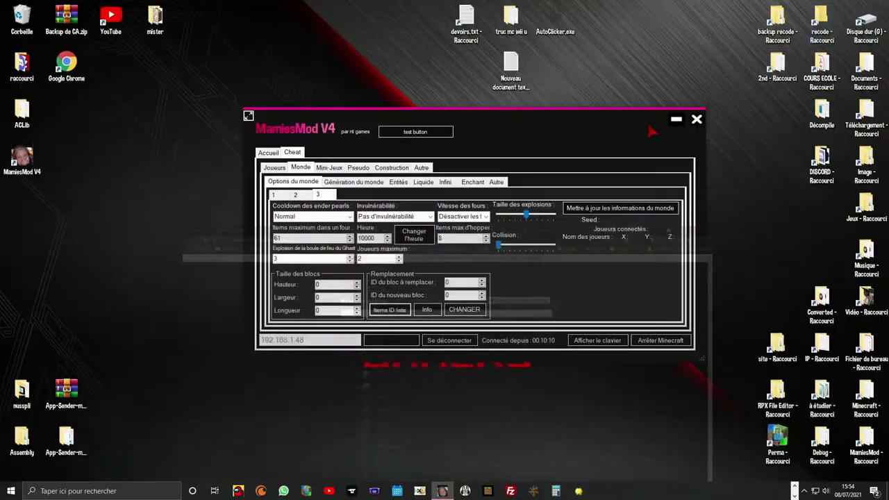
Replace block ID 1 with block ID 166 in the world
{"action": "double_click", "coordinate": [455, 282]}
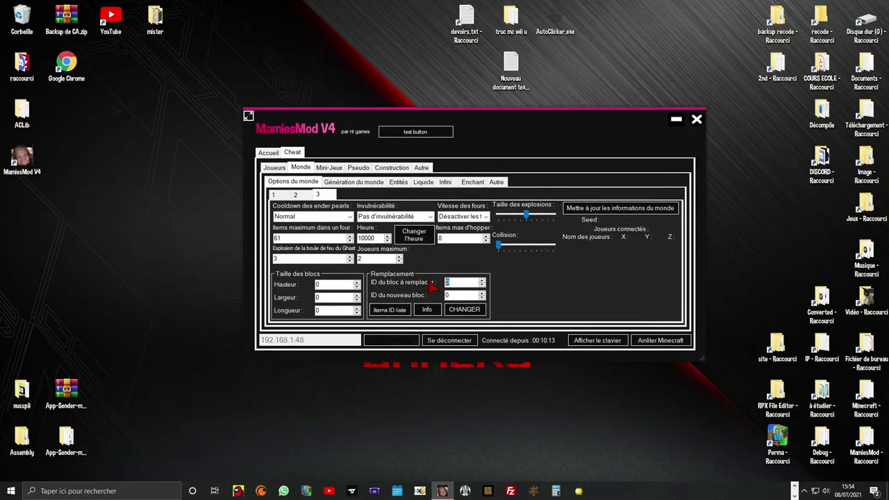
{"action": "type", "text": "1"}
{"action": "key", "text": "Tab"}
{"action": "type", "text": "166"}
{"action": "left_click", "coordinate": [461, 313]}
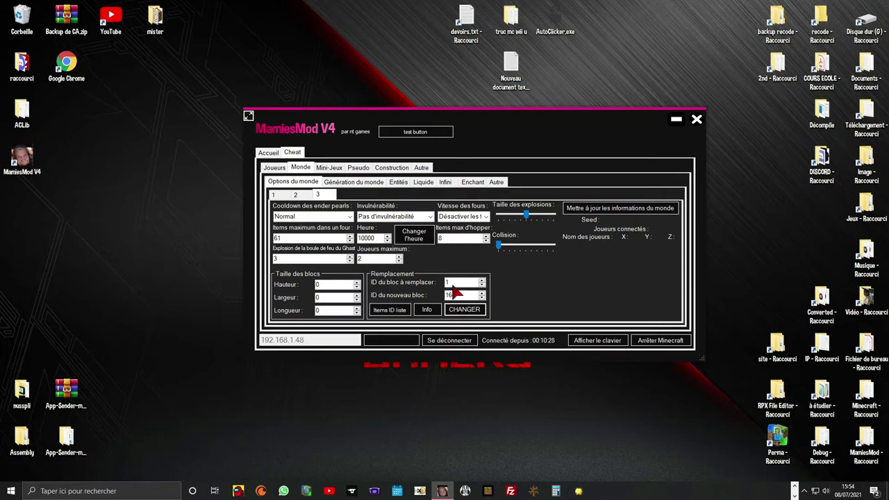
Set the block ID to replace to 0 and the new block ID to 46, and open the replacement info
{"action": "key", "text": "Tab"}
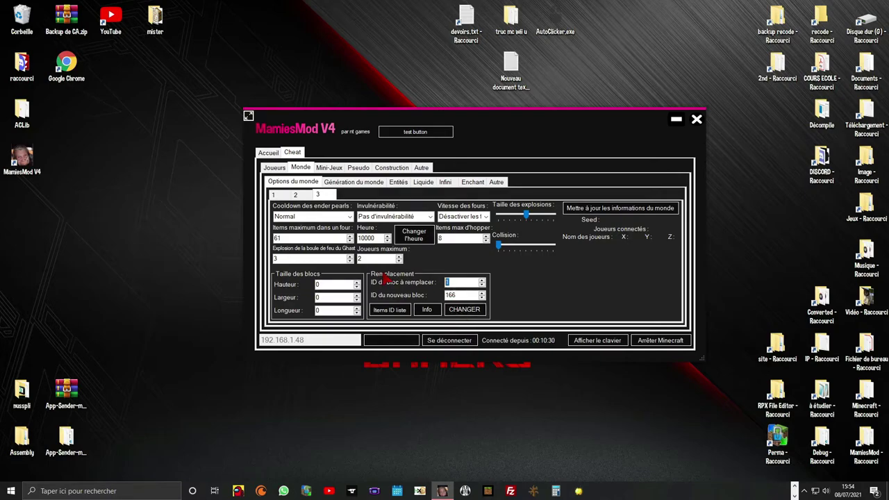
{"action": "type", "text": "0"}
{"action": "key", "text": "Tab"}
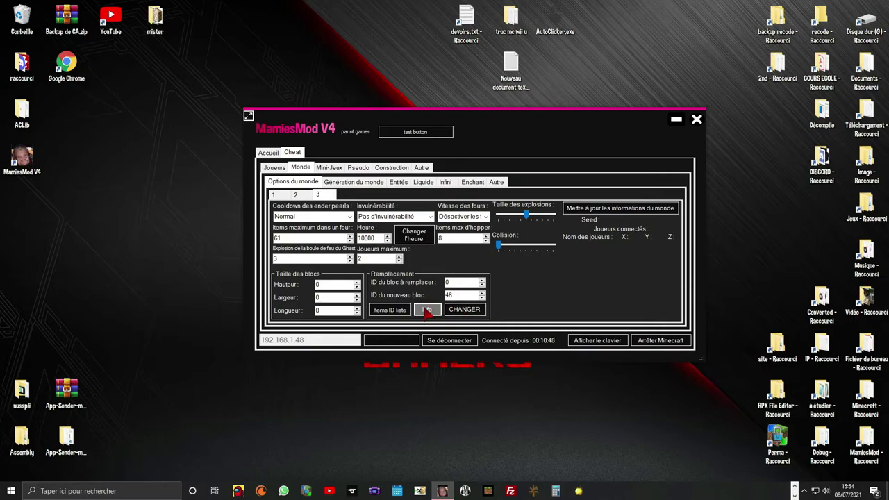
{"action": "left_click", "coordinate": [424, 309]}
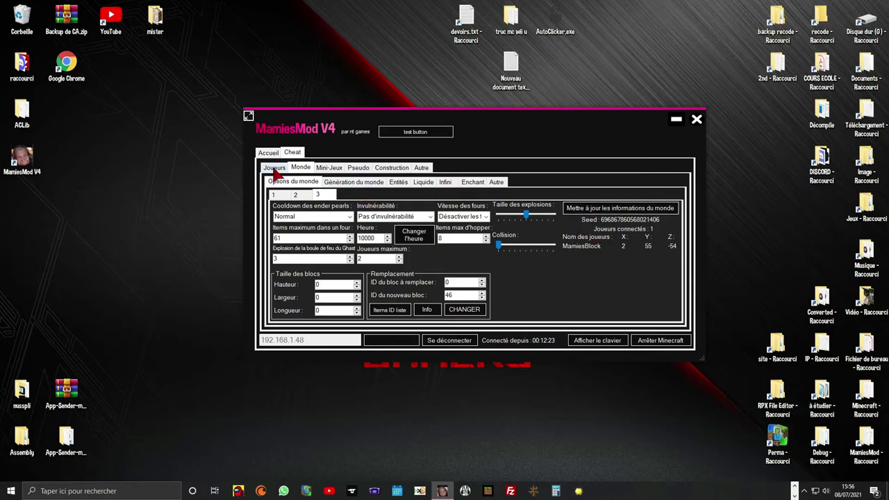
Choose the connected player as the recipient in the Give section of the Joueurs cheats
{"action": "left_click", "coordinate": [275, 168]}
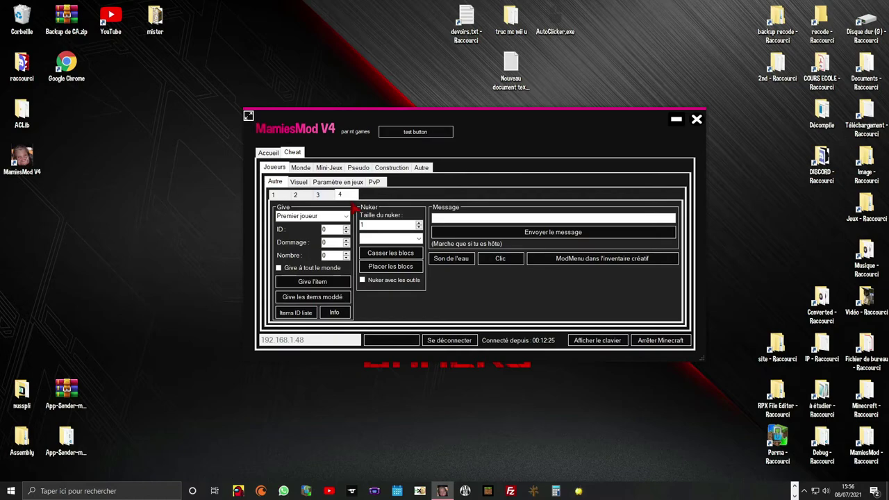
{"action": "left_click", "coordinate": [298, 217]}
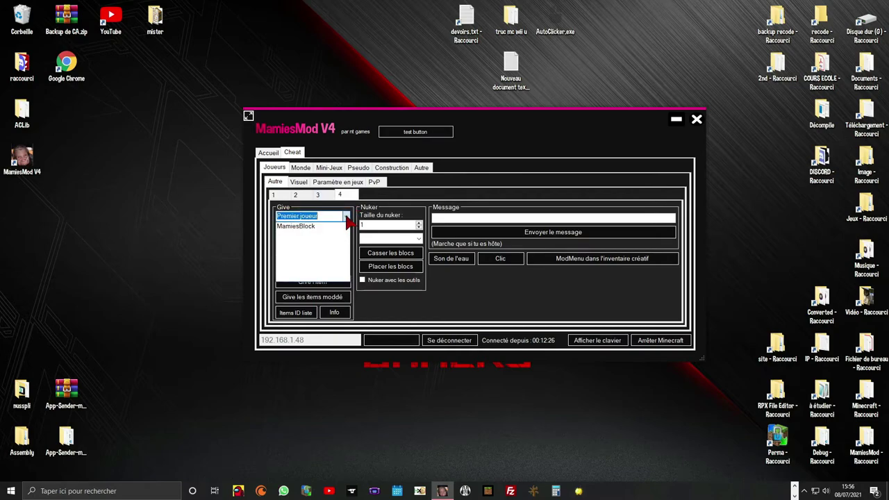
{"action": "left_click", "coordinate": [321, 229]}
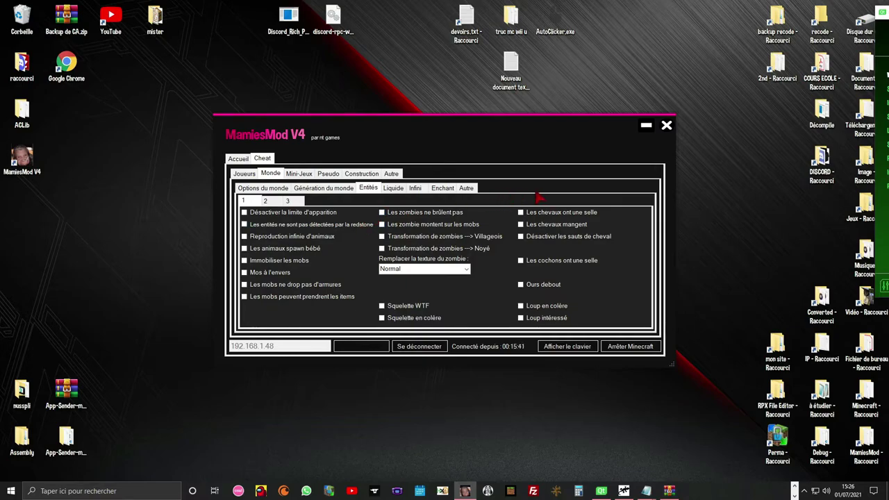
Try the Entités options that hide entities from redstone and let zombies ride mobs
{"action": "left_click", "coordinate": [245, 222]}
{"action": "left_click", "coordinate": [244, 223]}
{"action": "left_click", "coordinate": [410, 223]}
{"action": "left_click", "coordinate": [381, 224]}
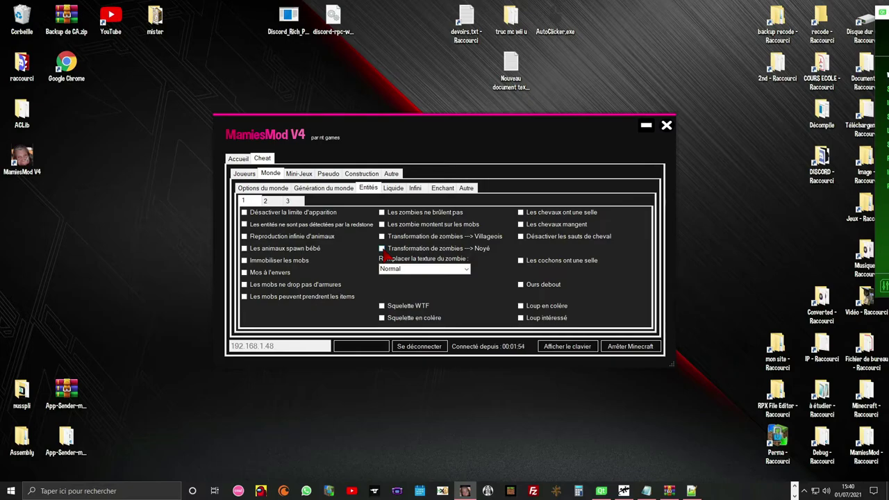
Browse the replacement textures for zombies, try Ancien Gardien, and reopen the texture choices
{"action": "left_click", "coordinate": [471, 278]}
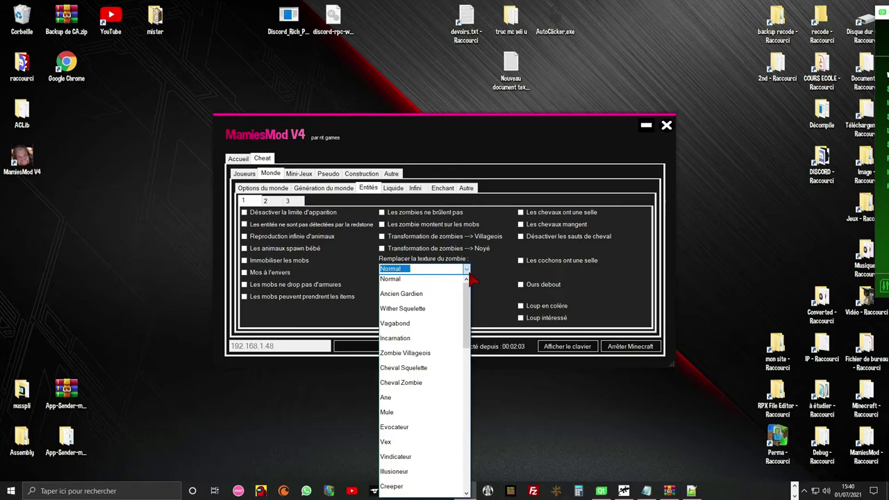
{"action": "scroll", "coordinate": [432, 339], "scroll_direction": "down", "scroll_amount": 10}
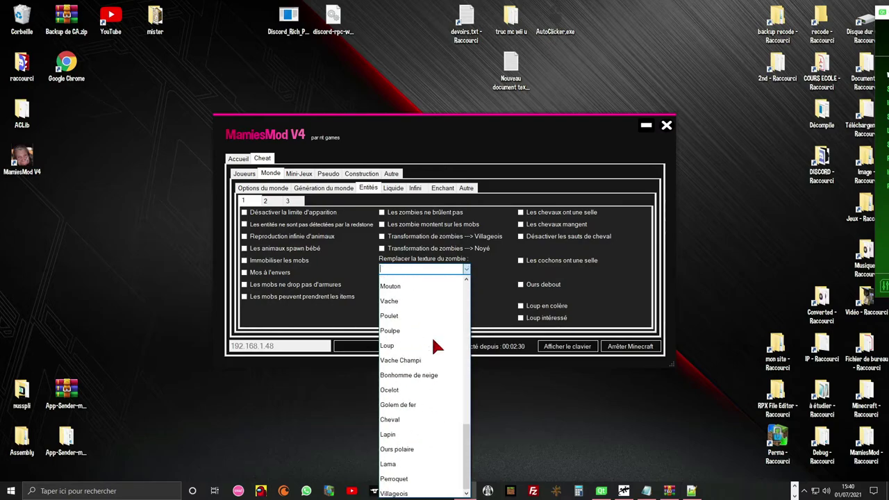
{"action": "scroll", "coordinate": [433, 340], "scroll_direction": "up", "scroll_amount": 8}
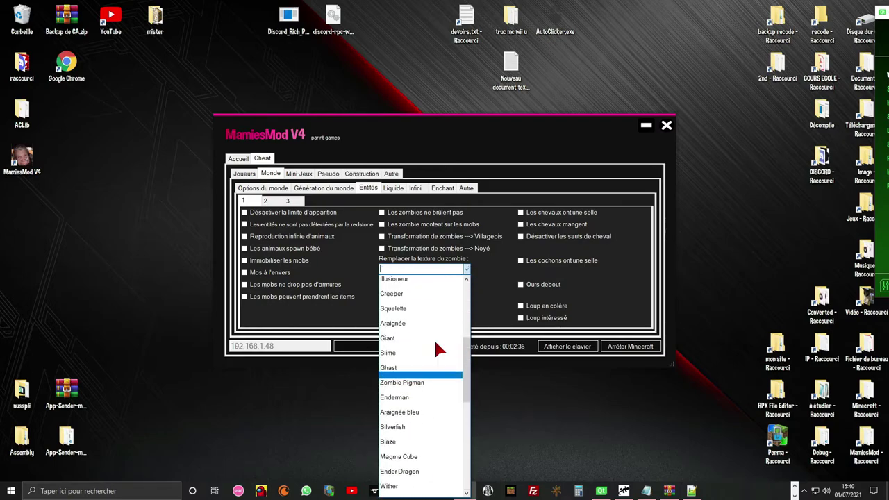
{"action": "scroll", "coordinate": [433, 338], "scroll_direction": "up", "scroll_amount": 4}
{"action": "scroll", "coordinate": [417, 320], "scroll_direction": "down", "scroll_amount": 7}
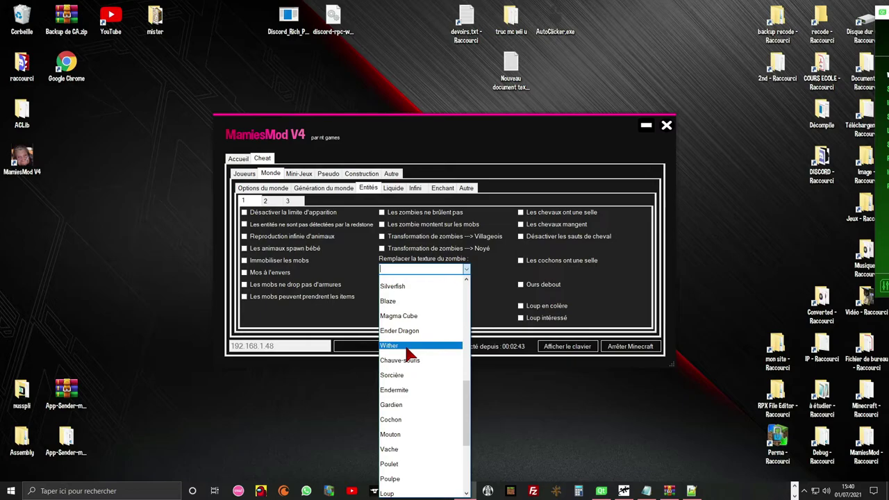
{"action": "scroll", "coordinate": [409, 355], "scroll_direction": "down", "scroll_amount": 2}
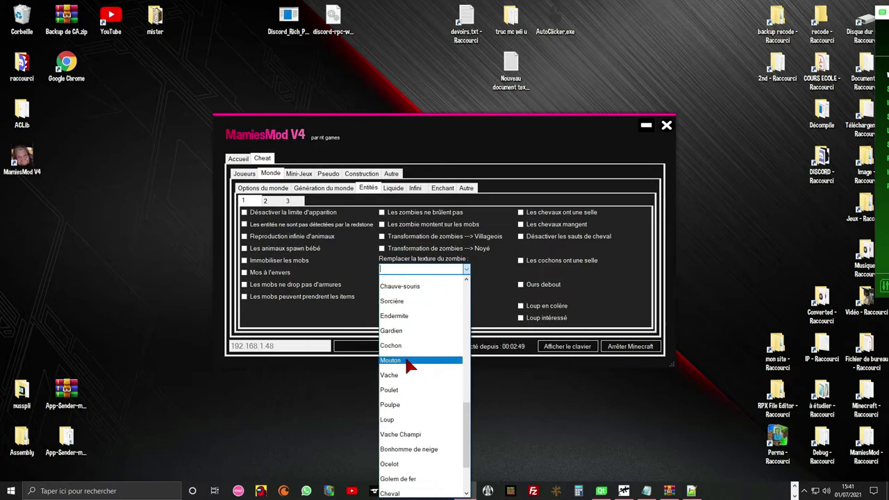
{"action": "scroll", "coordinate": [410, 366], "scroll_direction": "up", "scroll_amount": 8}
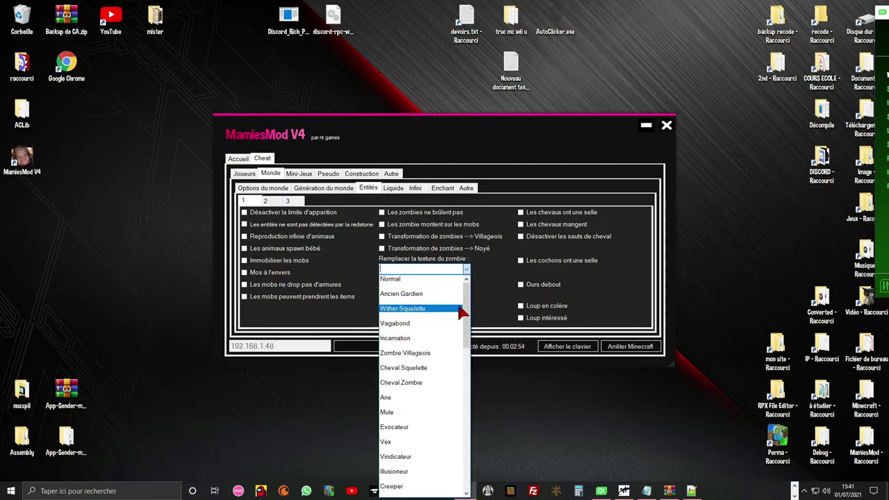
{"action": "left_click", "coordinate": [421, 297]}
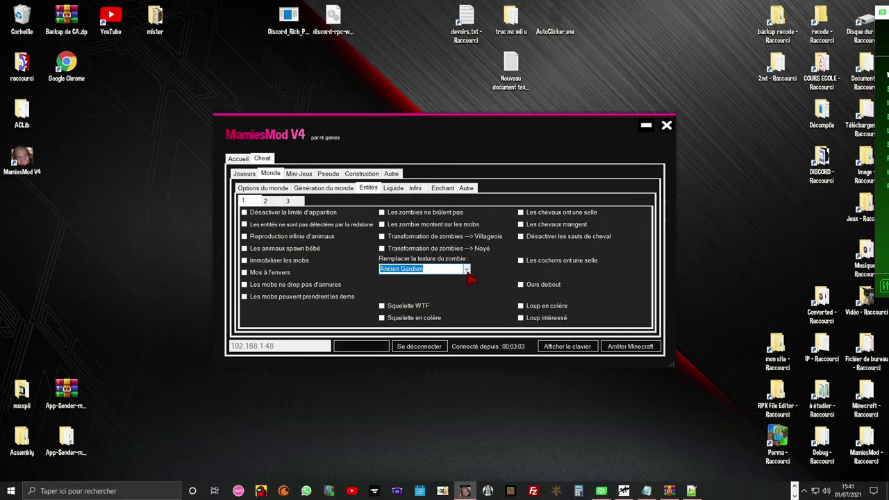
{"action": "key", "text": "BackSpace"}
{"action": "left_click", "coordinate": [467, 271]}
{"action": "scroll", "coordinate": [427, 339], "scroll_direction": "down", "scroll_amount": 6}
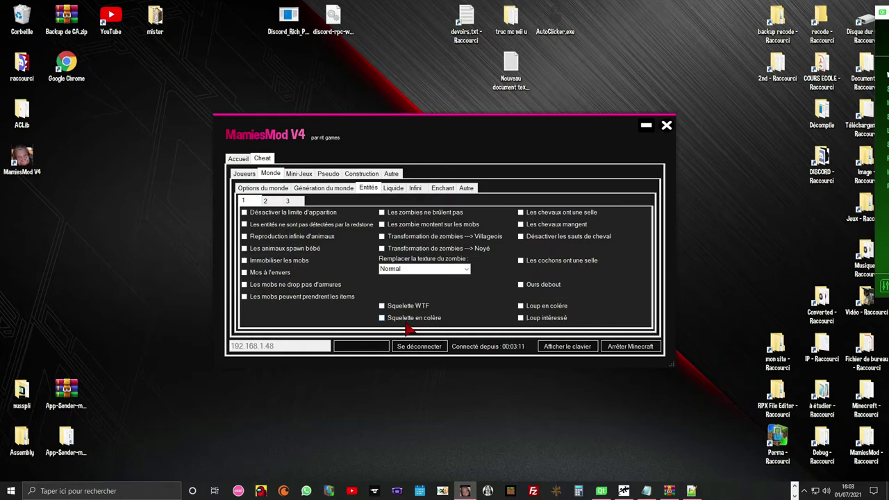
Try the Les chevaux ont une selle and Les chevaux mangent options
{"action": "left_click", "coordinate": [521, 214]}
{"action": "left_click", "coordinate": [526, 229]}
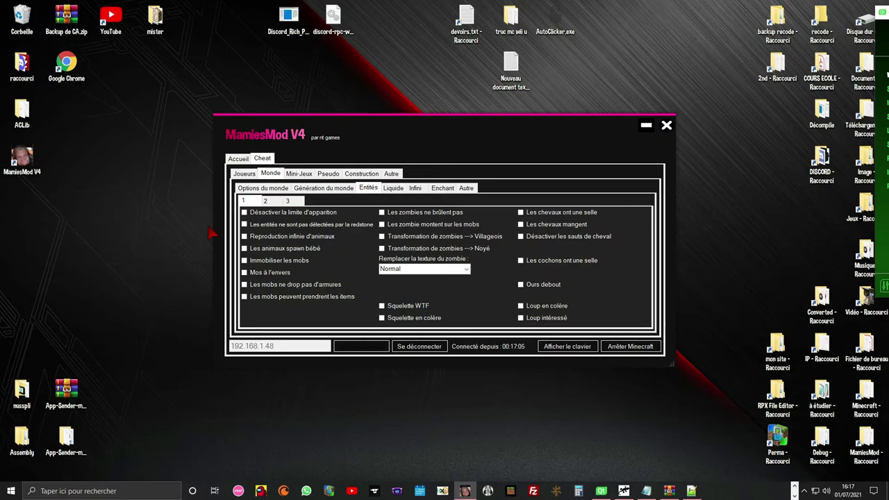
On the second Entités page, try Porte armure WTF and the angry, friendly and no-teleport enderman options
{"action": "left_click", "coordinate": [266, 201]}
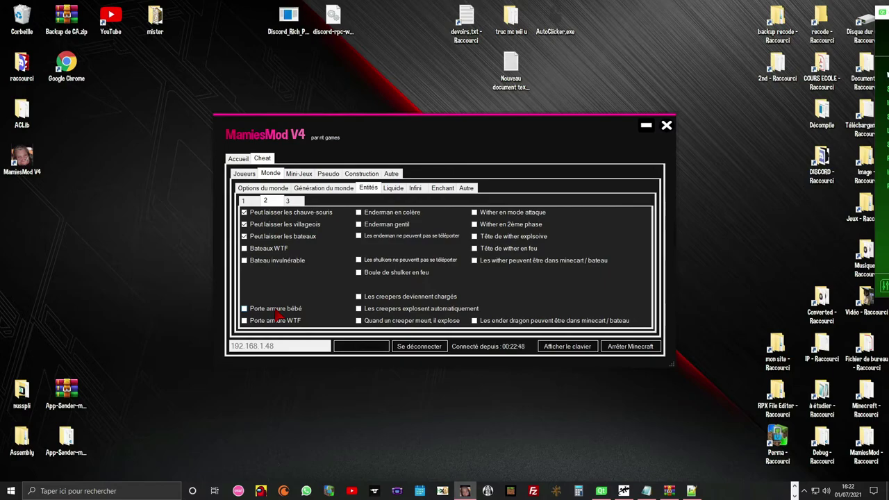
{"action": "left_click", "coordinate": [244, 321]}
{"action": "left_click", "coordinate": [390, 214]}
{"action": "left_click", "coordinate": [388, 225]}
{"action": "left_click", "coordinate": [384, 228]}
{"action": "left_click", "coordinate": [362, 238]}
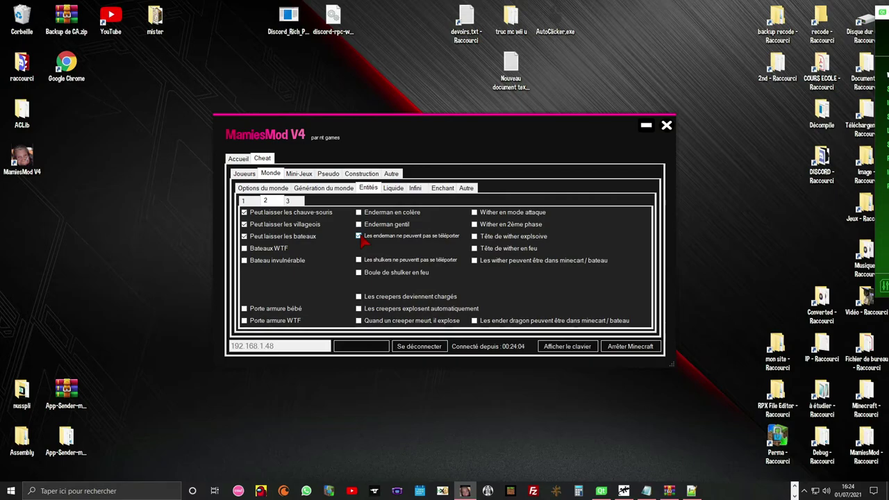
{"action": "left_click", "coordinate": [361, 238]}
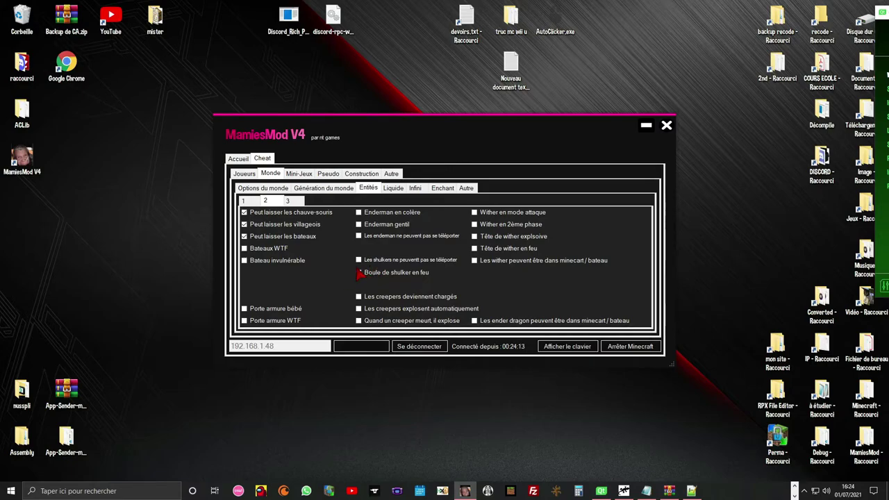
Try the burning shulker bullet, charged creeper, automatic and on-death creeper explosion, and Wither en mode attaque options
{"action": "left_click", "coordinate": [358, 272]}
{"action": "left_click", "coordinate": [367, 299]}
{"action": "left_click", "coordinate": [364, 308]}
{"action": "left_click", "coordinate": [358, 321]}
{"action": "left_click", "coordinate": [484, 215]}
{"action": "left_click", "coordinate": [502, 211]}
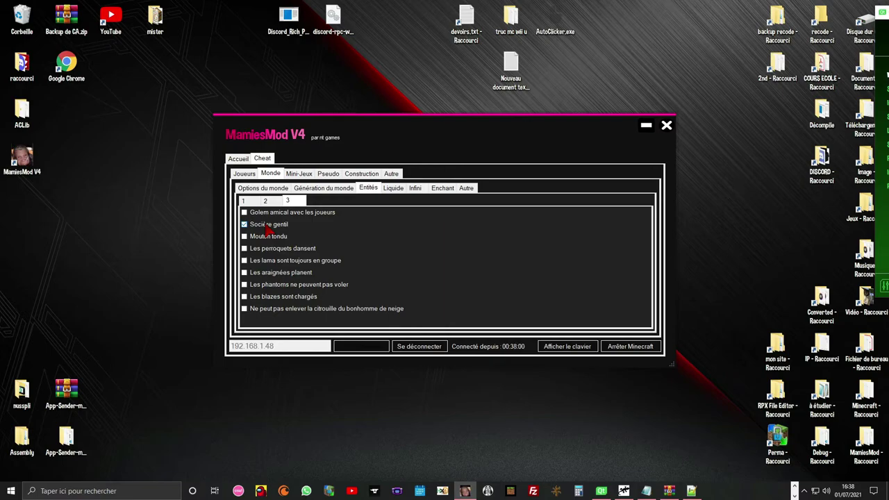
On the third Entités page, turn off the friendly witch and try the sheared sheep, dancing parrot, grouped llama and gliding spider options
{"action": "left_click", "coordinate": [267, 225]}
{"action": "left_click", "coordinate": [268, 236]}
{"action": "left_click", "coordinate": [256, 250]}
{"action": "left_click", "coordinate": [267, 262]}
{"action": "left_click", "coordinate": [245, 272]}
{"action": "left_click", "coordinate": [254, 275]}
Try the options for flightless phantoms, charged blazes and non-removable snowman pumpkins
{"action": "left_click", "coordinate": [252, 287]}
{"action": "left_click", "coordinate": [270, 297]}
{"action": "left_click", "coordinate": [269, 299]}
{"action": "left_click", "coordinate": [261, 314]}
{"action": "left_click", "coordinate": [260, 313]}
On the Liquide page, turn off Les liquides cassent les blocs and try Les nénuphars reste sans eau
{"action": "left_click", "coordinate": [393, 193]}
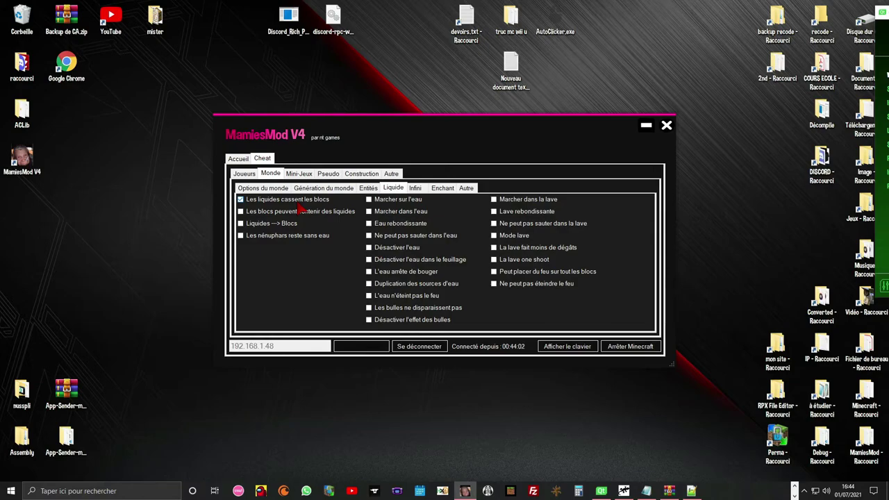
{"action": "left_click", "coordinate": [298, 202]}
{"action": "left_click", "coordinate": [252, 236]}
{"action": "left_click", "coordinate": [251, 239]}
Try the options for walking on and in water, bouncy water, no jumping in water, and Désactiver l'eau
{"action": "left_click", "coordinate": [388, 204]}
{"action": "left_click", "coordinate": [386, 211]}
{"action": "left_click", "coordinate": [378, 225]}
{"action": "left_click", "coordinate": [382, 236]}
{"action": "left_click", "coordinate": [392, 247]}
{"action": "left_click", "coordinate": [377, 250]}
Try the options for no water in foliage, motionless water, water source duplication, and water not extinguishing fire
{"action": "left_click", "coordinate": [377, 261]}
{"action": "left_click", "coordinate": [377, 263]}
{"action": "left_click", "coordinate": [377, 273]}
{"action": "left_click", "coordinate": [377, 272]}
{"action": "left_click", "coordinate": [379, 285]}
{"action": "left_click", "coordinate": [381, 298]}
Try the options for walking in lava, bouncy lava, no jumping in lava, and Mode lave
{"action": "left_click", "coordinate": [536, 204]}
{"action": "left_click", "coordinate": [512, 214]}
{"action": "left_click", "coordinate": [514, 224]}
{"action": "left_click", "coordinate": [514, 235]}
{"action": "left_click", "coordinate": [512, 237]}
Try the options for reduced lava damage, one-shot lava, and placing fire on all blocks
{"action": "left_click", "coordinate": [513, 252]}
{"action": "left_click", "coordinate": [503, 260]}
{"action": "left_click", "coordinate": [503, 272]}
{"action": "left_click", "coordinate": [502, 273]}
On the Infini page, activate all the infinite options at once and repeat the bulk activation command
{"action": "left_click", "coordinate": [416, 189]}
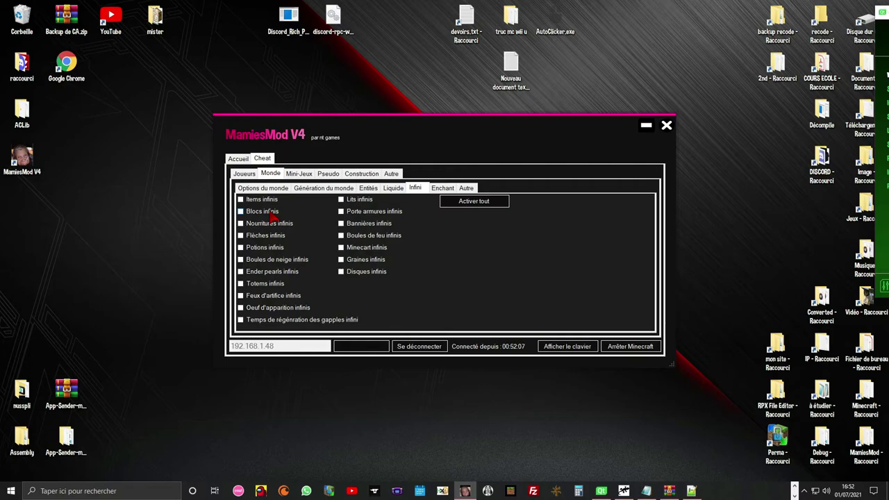
{"action": "left_click", "coordinate": [461, 205]}
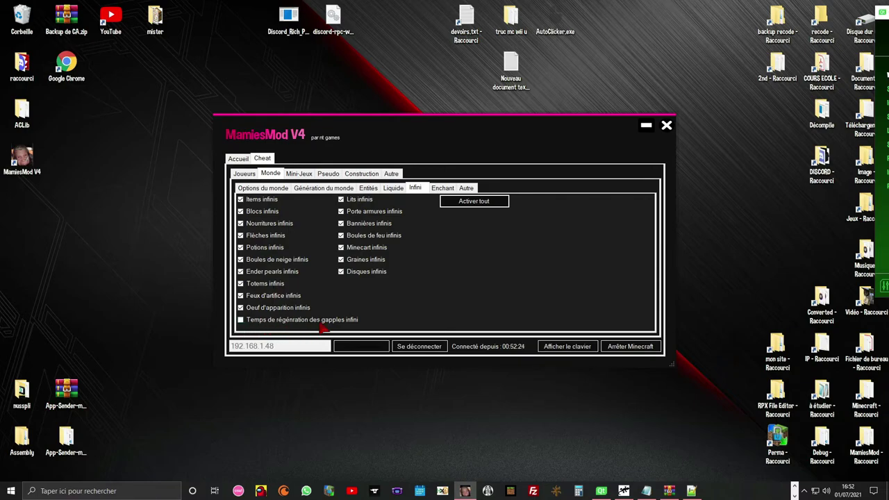
{"action": "left_click", "coordinate": [465, 203]}
{"action": "left_click", "coordinate": [460, 203]}
{"action": "left_click", "coordinate": [495, 204]}
On the Enchant page, try disabling enchantments, disabling item fusion, re-enchanting items, and all enchantments at level 1
{"action": "left_click", "coordinate": [442, 189]}
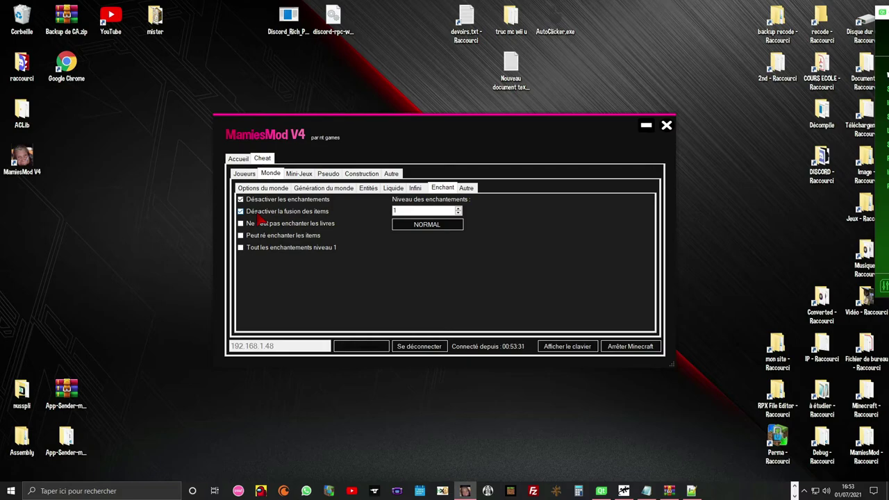
{"action": "left_click", "coordinate": [256, 213]}
{"action": "left_click", "coordinate": [250, 239]}
{"action": "left_click", "coordinate": [254, 247]}
{"action": "left_click", "coordinate": [254, 249]}
Set the enchantment level to 10 and apply the NORMAL command
{"action": "double_click", "coordinate": [396, 210]}
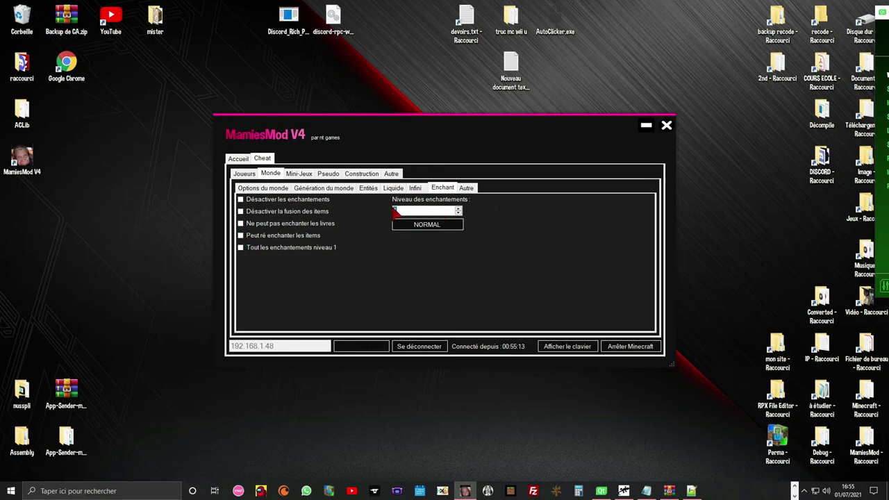
{"action": "type", "text": "4"}
{"action": "left_click", "coordinate": [459, 208]}
{"action": "left_click", "coordinate": [458, 208]}
{"action": "left_click", "coordinate": [459, 208]}
{"action": "left_click", "coordinate": [441, 228]}
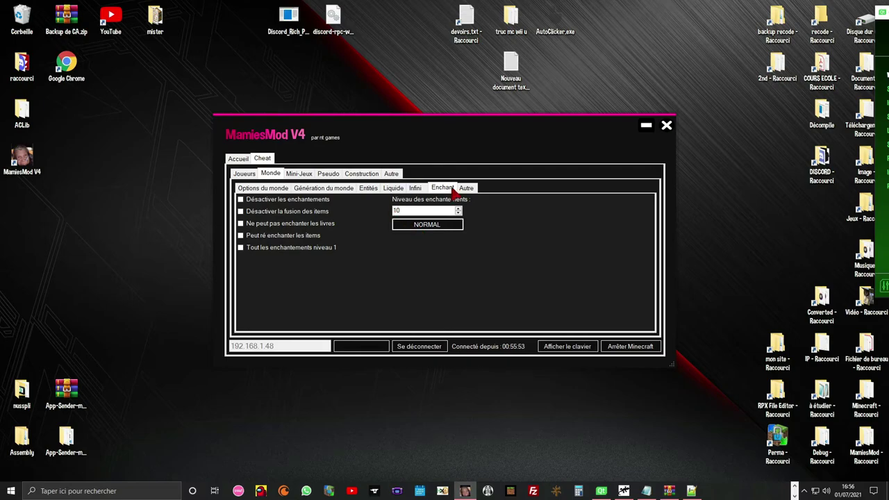
Look through the Mini-Jeux, Pseudo, Construction and Autre pages, and return to the Autre page of the Monde cheats
{"action": "left_click", "coordinate": [464, 188]}
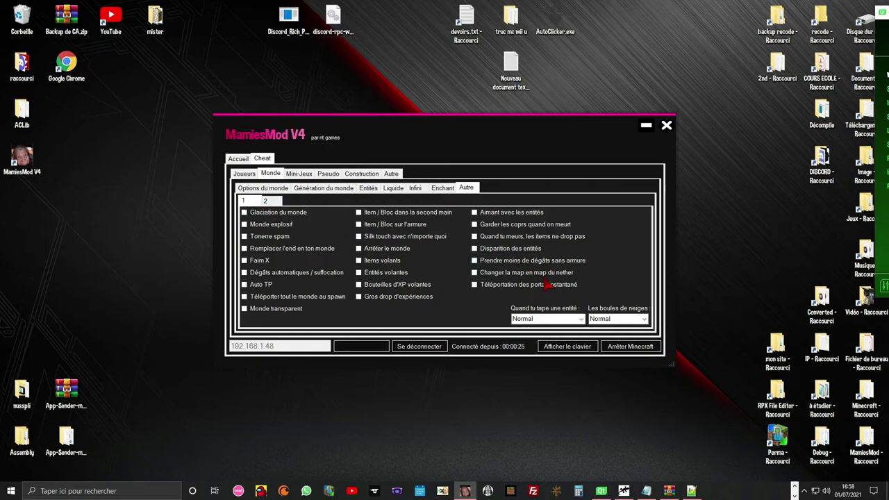
{"action": "left_click", "coordinate": [299, 174]}
{"action": "left_click", "coordinate": [330, 176]}
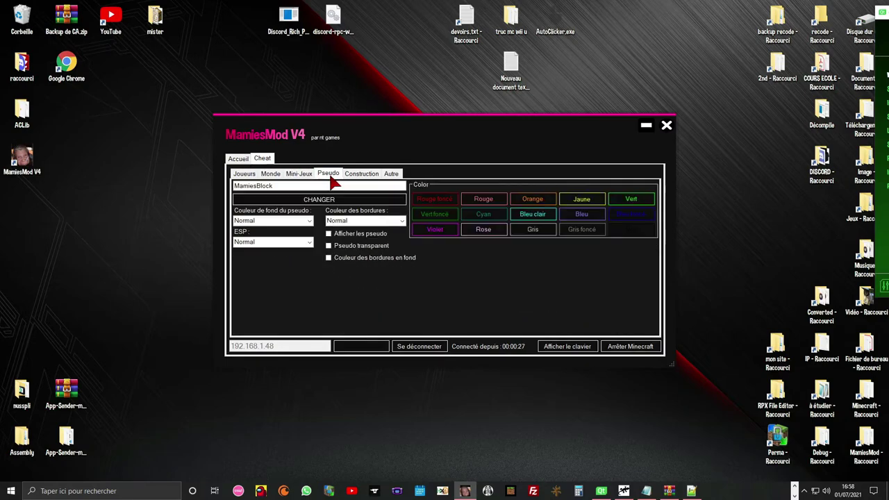
{"action": "left_click", "coordinate": [361, 178]}
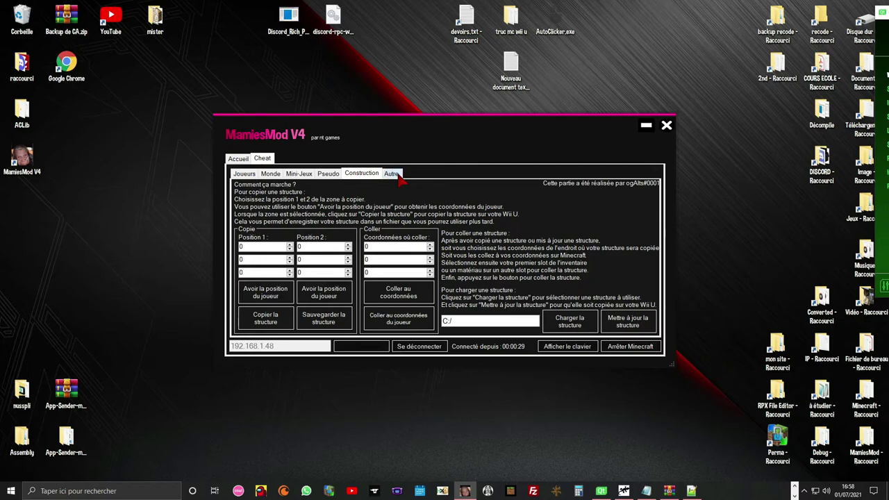
{"action": "left_click", "coordinate": [395, 175]}
{"action": "left_click", "coordinate": [272, 173]}
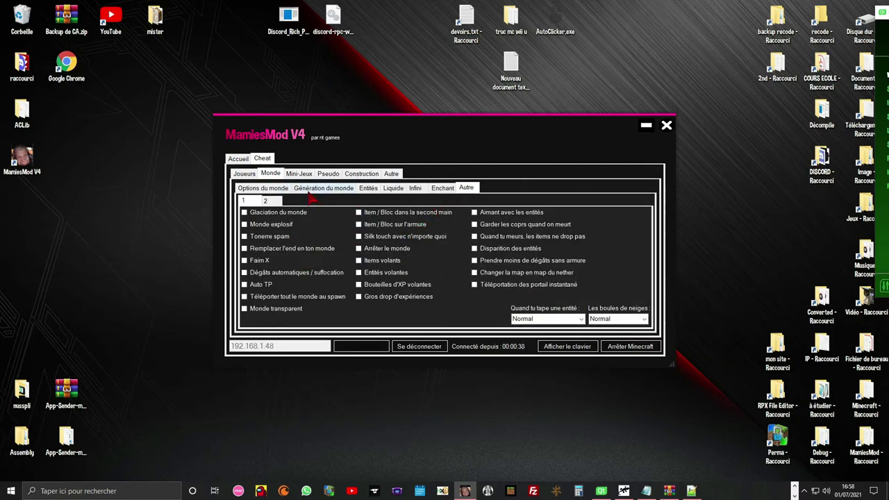
Try the options for Glaciation du monde, Monde explosif, and Tonerre spam
{"action": "left_click", "coordinate": [276, 215]}
{"action": "left_click", "coordinate": [276, 217]}
{"action": "left_click", "coordinate": [284, 226]}
{"action": "left_click", "coordinate": [252, 239]}
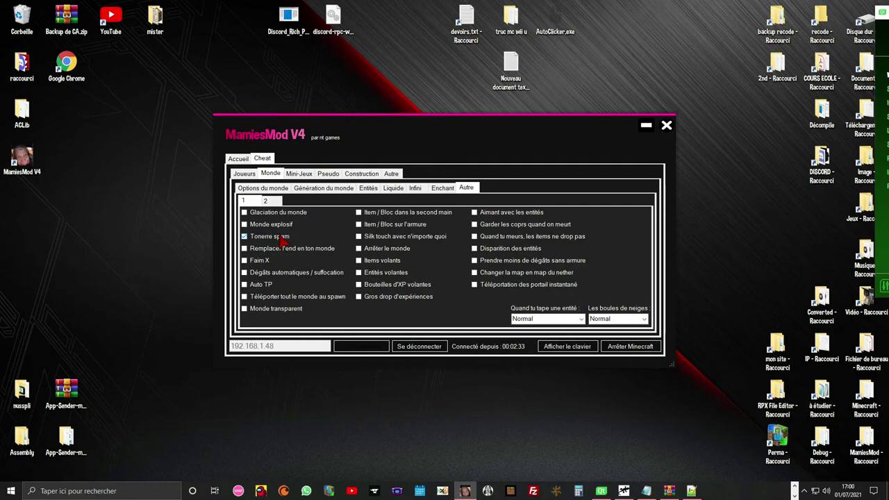
{"action": "left_click", "coordinate": [282, 238]}
Try the options for replacing the End in the world, automatic damage/suffocation, and Auto TP
{"action": "left_click", "coordinate": [264, 255]}
{"action": "left_click", "coordinate": [272, 274]}
{"action": "left_click", "coordinate": [271, 273]}
{"action": "left_click", "coordinate": [252, 286]}
Try teleporting everyone to spawn and the Monde transparent option
{"action": "left_click", "coordinate": [261, 296]}
{"action": "left_click", "coordinate": [262, 299]}
{"action": "left_click", "coordinate": [253, 310]}
{"action": "left_click", "coordinate": [250, 311]}
Try the options for items or blocks in the second hand and on armor, Silk Touch with anything, and stopping the world
{"action": "left_click", "coordinate": [381, 217]}
{"action": "left_click", "coordinate": [426, 225]}
{"action": "left_click", "coordinate": [382, 239]}
{"action": "left_click", "coordinate": [379, 248]}
{"action": "left_click", "coordinate": [370, 250]}
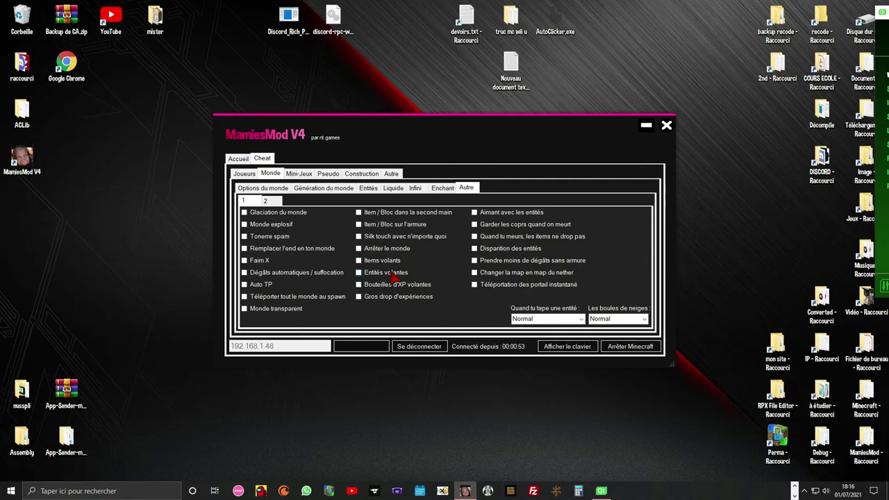
Try the options for flying entities, flying XP bottles, and large experience drops
{"action": "left_click", "coordinate": [393, 276]}
{"action": "left_click", "coordinate": [389, 273]}
{"action": "left_click", "coordinate": [382, 285]}
{"action": "left_click", "coordinate": [377, 286]}
{"action": "left_click", "coordinate": [370, 297]}
{"action": "left_click", "coordinate": [359, 296]}
Try the entity magnet, keeping bodies on death, entity disappearance, reduced damage without armor, Nether map, and instant portal teleport options
{"action": "left_click", "coordinate": [474, 212]}
{"action": "left_click", "coordinate": [491, 224]}
{"action": "left_click", "coordinate": [505, 251]}
{"action": "left_click", "coordinate": [491, 266]}
{"action": "left_click", "coordinate": [484, 278]}
{"action": "left_click", "coordinate": [496, 289]}
Set the entity-hit effect to Tu montes dessus, and try dragon's breath and experience as snowball effects
{"action": "left_click", "coordinate": [581, 320]}
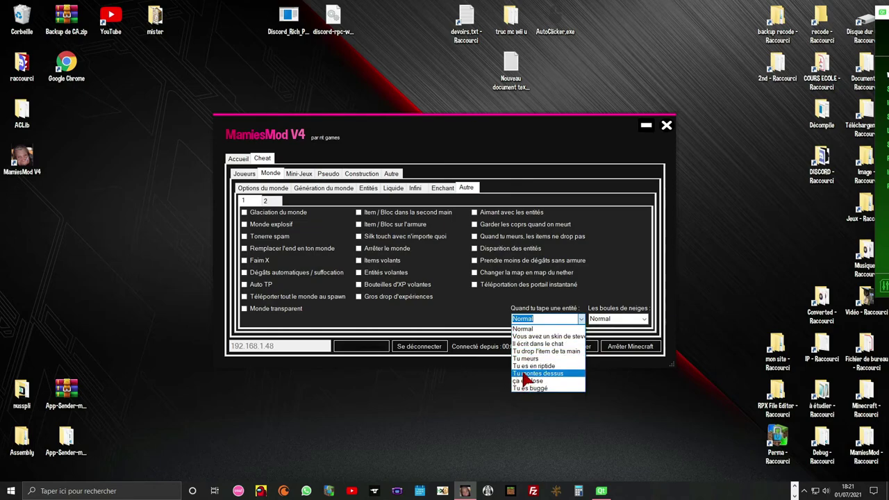
{"action": "left_click", "coordinate": [540, 374]}
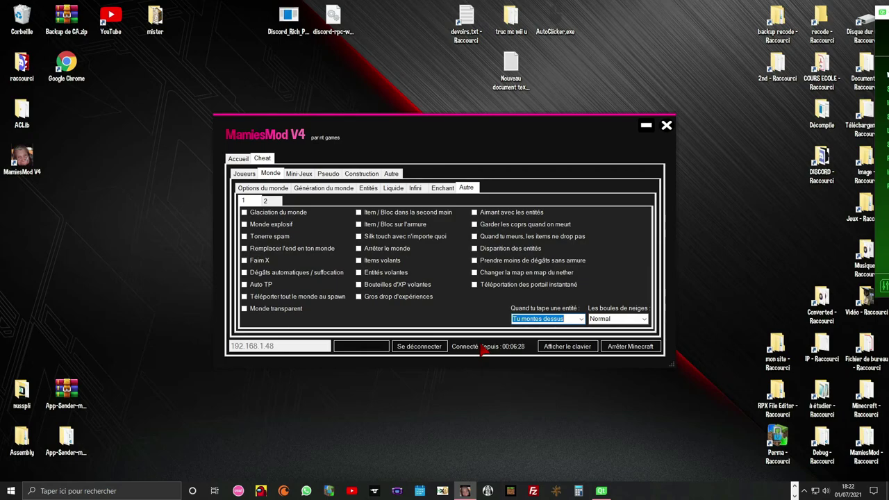
{"action": "left_click", "coordinate": [643, 319]}
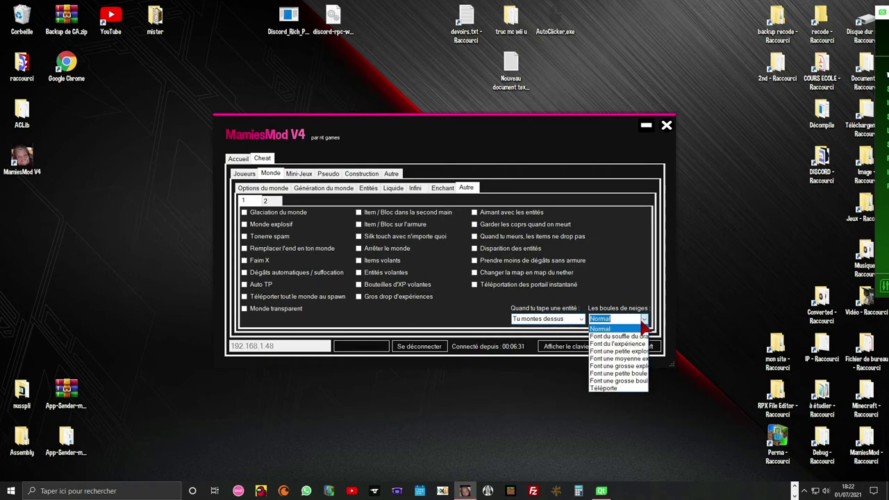
{"action": "left_click", "coordinate": [601, 337]}
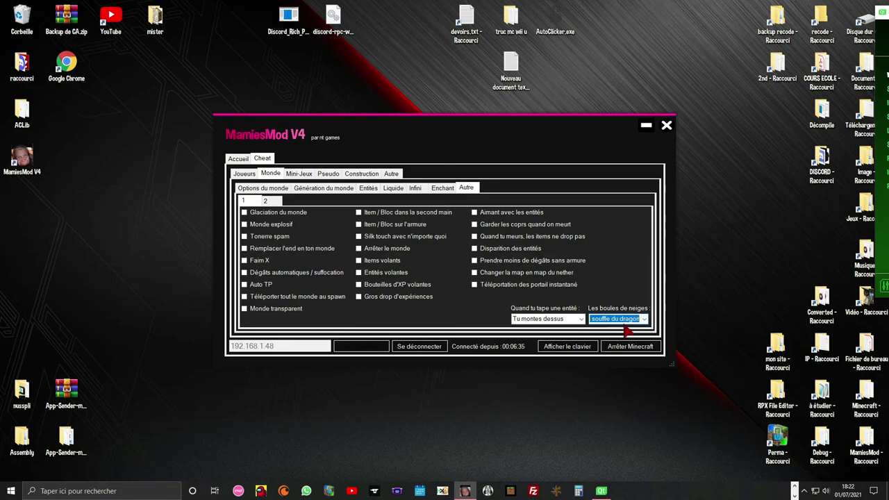
{"action": "left_click", "coordinate": [643, 319]}
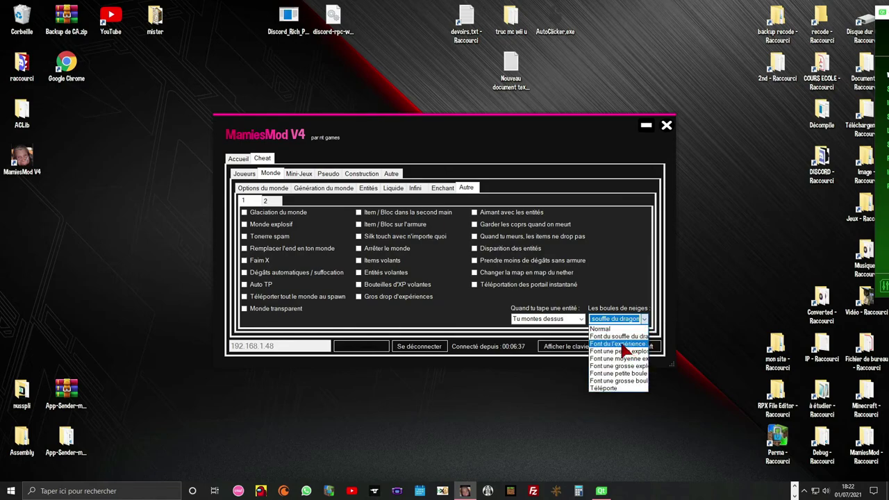
{"action": "left_click", "coordinate": [623, 345]}
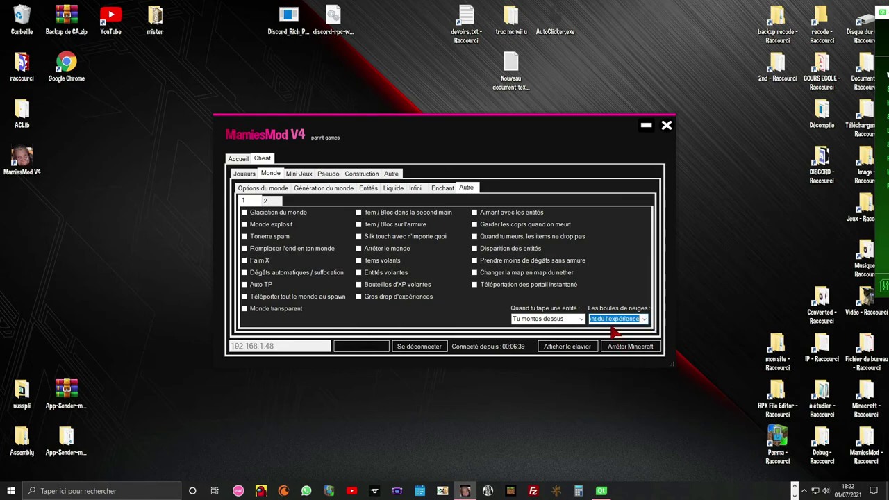
{"action": "left_click", "coordinate": [644, 322]}
{"action": "left_click", "coordinate": [648, 326]}
On the second Autre page, try furnaces burning everything, brewing stands that never stop, blocked hoppers, and spawner particles
{"action": "left_click", "coordinate": [263, 202]}
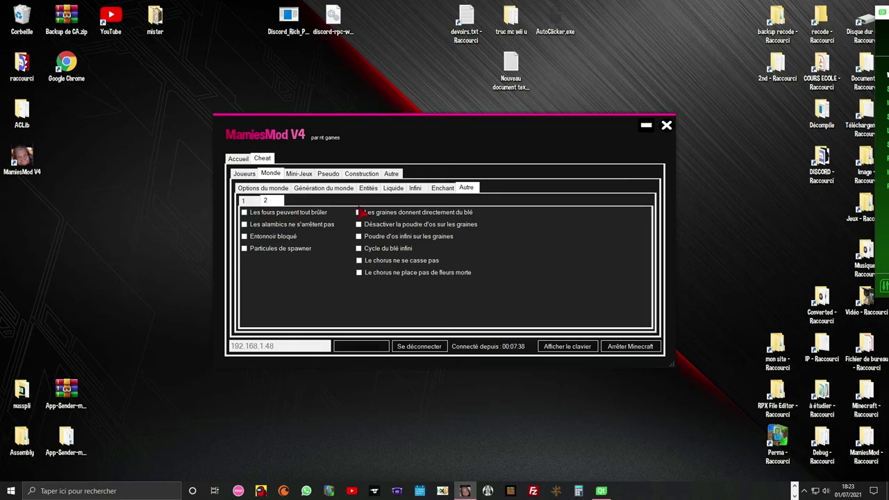
{"action": "left_click", "coordinate": [289, 213]}
{"action": "left_click", "coordinate": [285, 215]}
{"action": "left_click", "coordinate": [269, 227]}
{"action": "left_click", "coordinate": [269, 237]}
{"action": "left_click", "coordinate": [269, 240]}
{"action": "left_click", "coordinate": [263, 250]}
Try seeds giving wheat directly, disabling bone meal on seeds, and infinite bone meal on seeds
{"action": "left_click", "coordinate": [369, 215]}
{"action": "left_click", "coordinate": [369, 213]}
{"action": "left_click", "coordinate": [369, 224]}
{"action": "left_click", "coordinate": [369, 229]}
{"action": "left_click", "coordinate": [369, 238]}
Try the options for the infinite wheat cycle, unbreakable chorus, and chorus that places no dead flowers
{"action": "left_click", "coordinate": [365, 250]}
{"action": "left_click", "coordinate": [364, 261]}
{"action": "left_click", "coordinate": [360, 274]}
{"action": "left_click", "coordinate": [361, 261]}
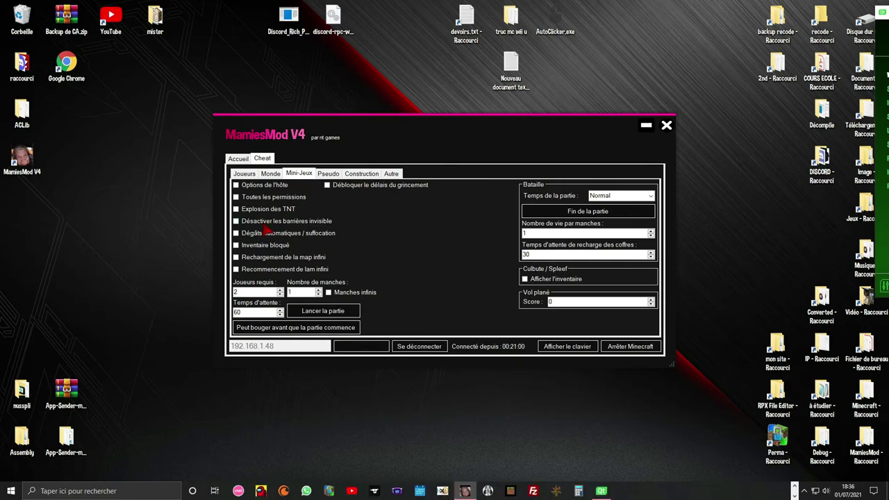
On the Mini-Jeux page, try disabling invisible barriers and review the required players, rounds, game time, chest recharge, and score settings
{"action": "left_click", "coordinate": [266, 223]}
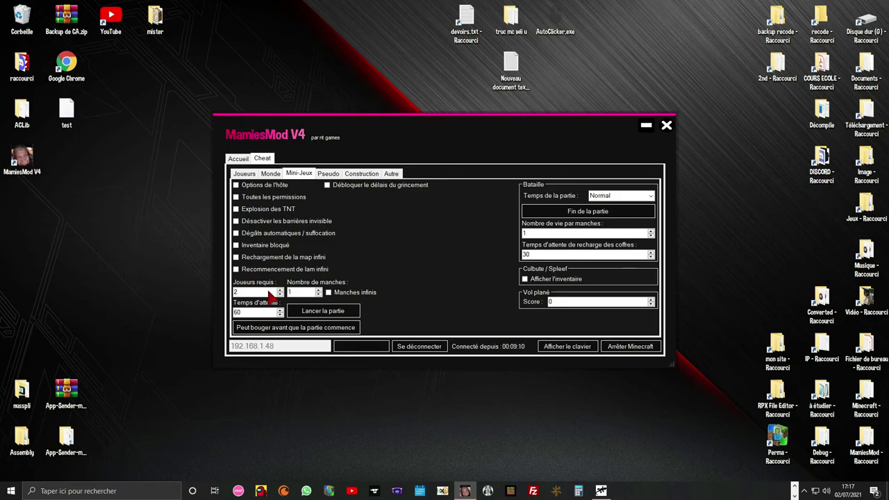
{"action": "double_click", "coordinate": [270, 294]}
{"action": "left_click", "coordinate": [302, 292]}
{"action": "left_click", "coordinate": [651, 196]}
{"action": "left_click_drag", "start_coordinate": [541, 255], "coordinate": [502, 255]}
{"action": "left_click_drag", "start_coordinate": [560, 303], "coordinate": [538, 301]}
{"action": "key", "text": "BackSpace"}
{"action": "key", "text": "ctrl+z"}
On the Pseudo page, add the dark red color code §4 in front of the MamiesBlock nickname
{"action": "left_click", "coordinate": [329, 175]}
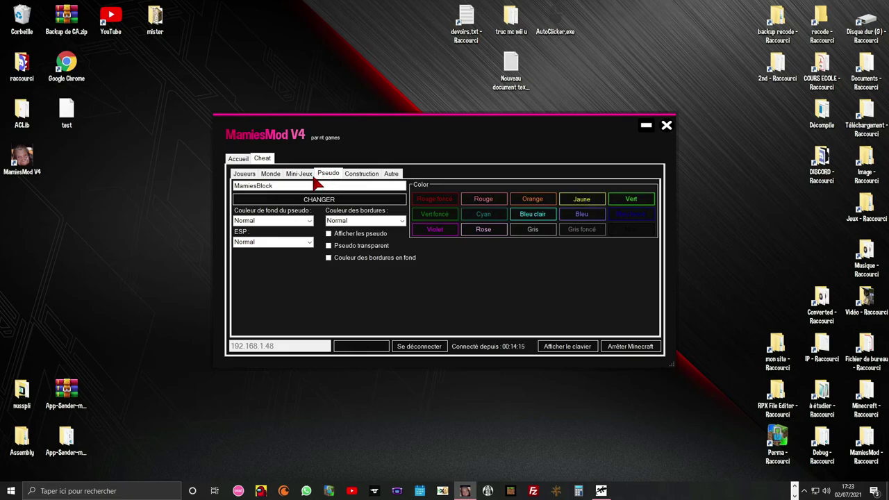
{"action": "left_click", "coordinate": [283, 187]}
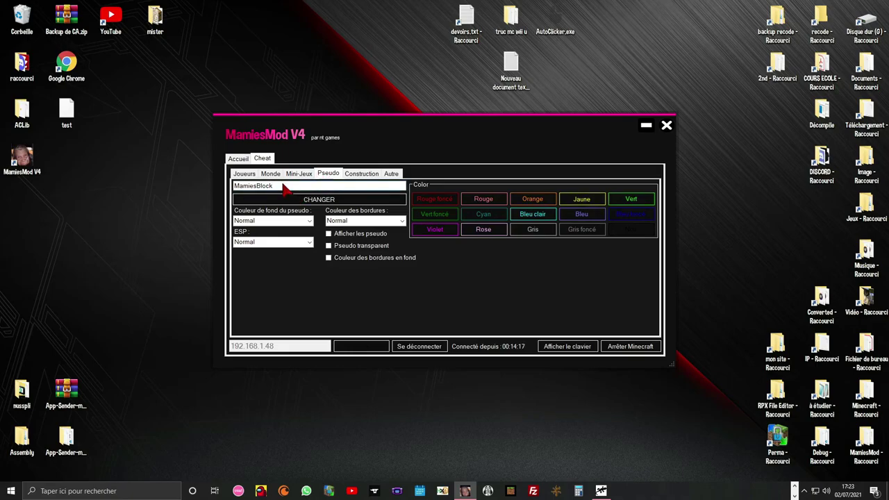
{"action": "left_click_drag", "start_coordinate": [285, 189], "coordinate": [201, 203]}
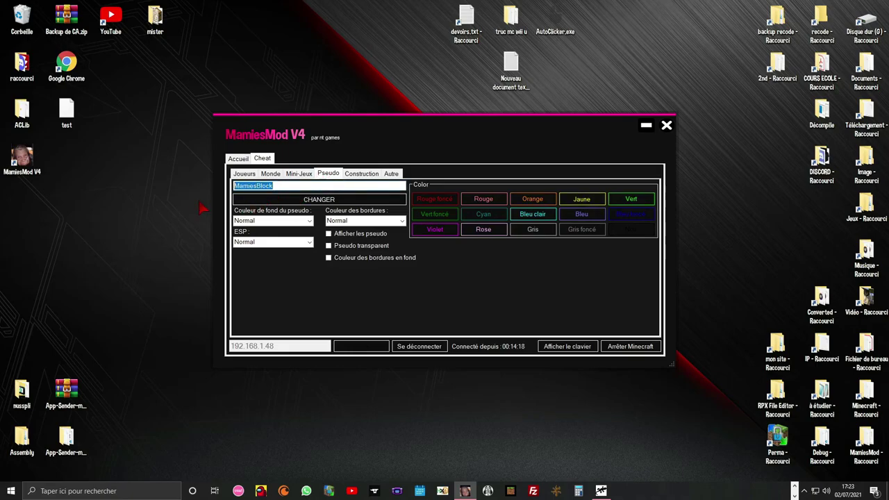
{"action": "left_click", "coordinate": [235, 190]}
{"action": "left_click", "coordinate": [436, 200]}
{"action": "left_click", "coordinate": [235, 186]}
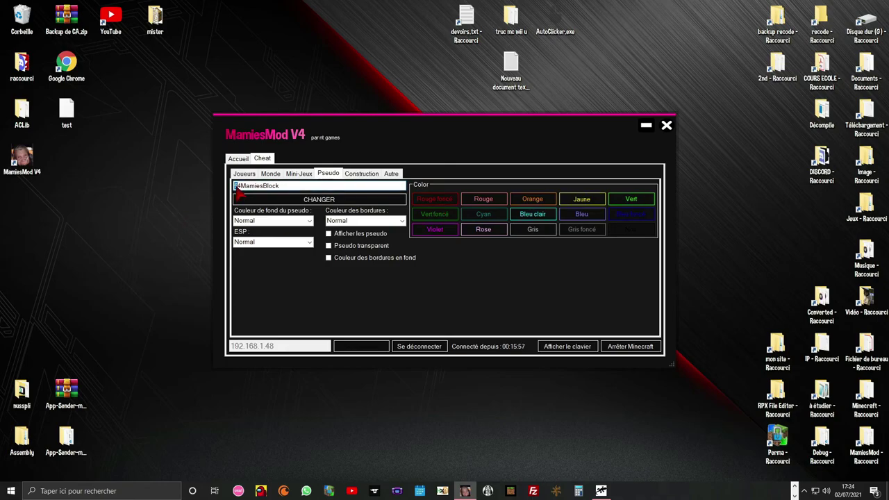
{"action": "left_click", "coordinate": [236, 186]}
Review the choices for nickname background color, ESP, and border color, keeping each on Normal
{"action": "left_click", "coordinate": [291, 220]}
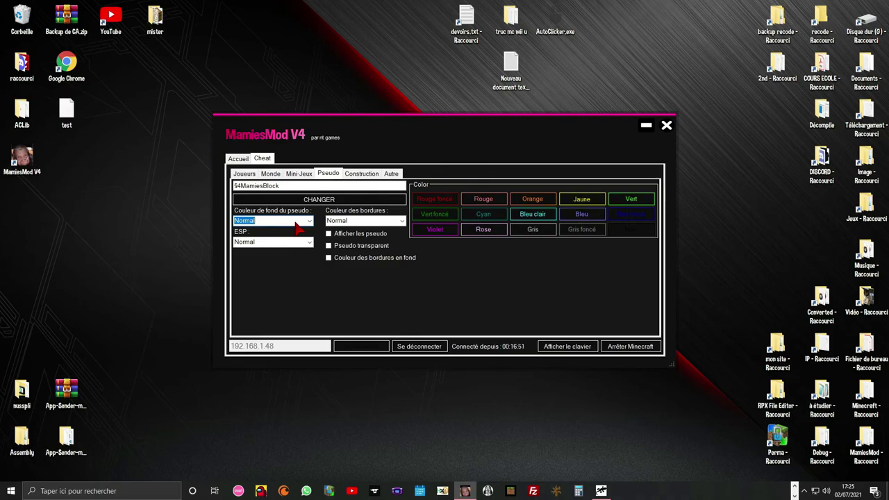
{"action": "left_click", "coordinate": [311, 220]}
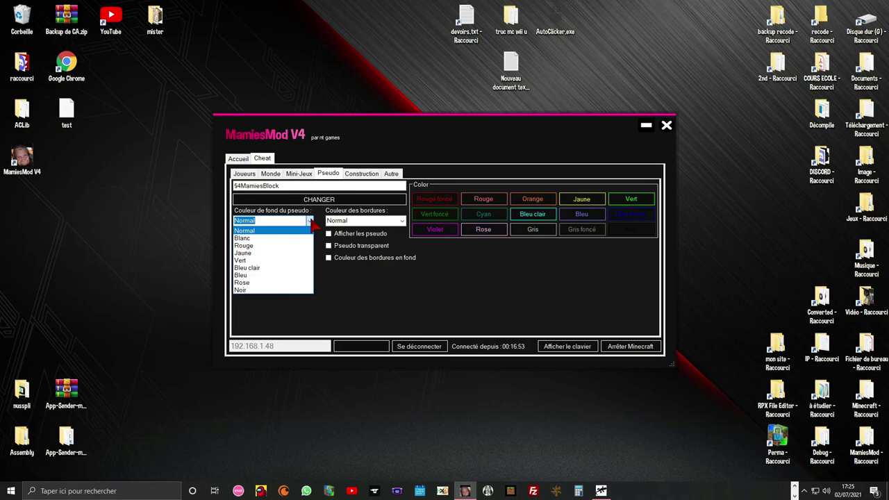
{"action": "left_click", "coordinate": [311, 221]}
{"action": "left_click", "coordinate": [309, 244]}
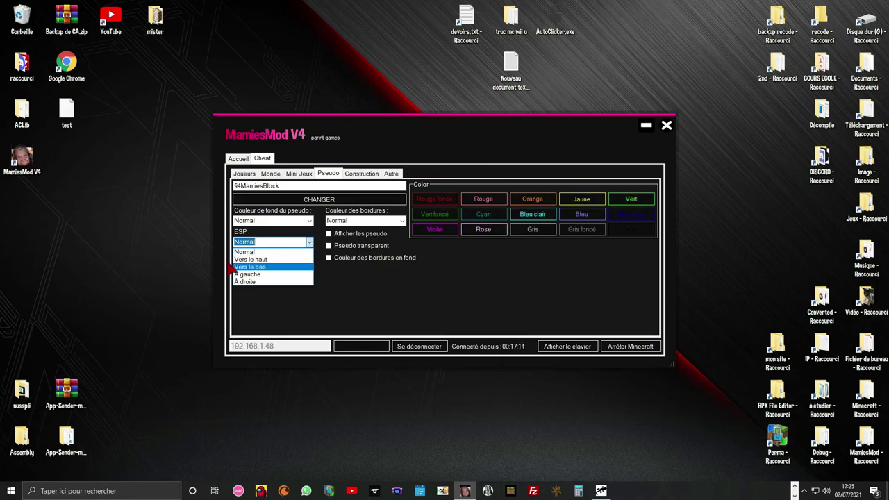
{"action": "left_click", "coordinate": [351, 311]}
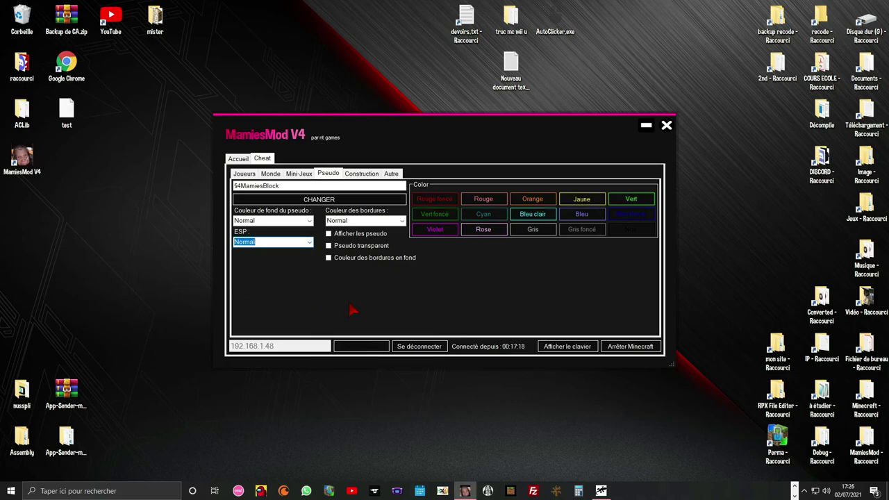
{"action": "left_click", "coordinate": [401, 220]}
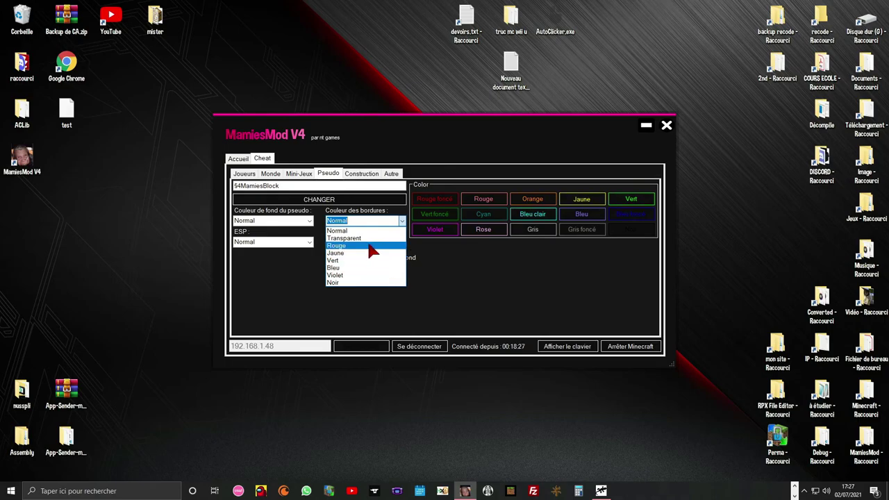
{"action": "left_click", "coordinate": [340, 231]}
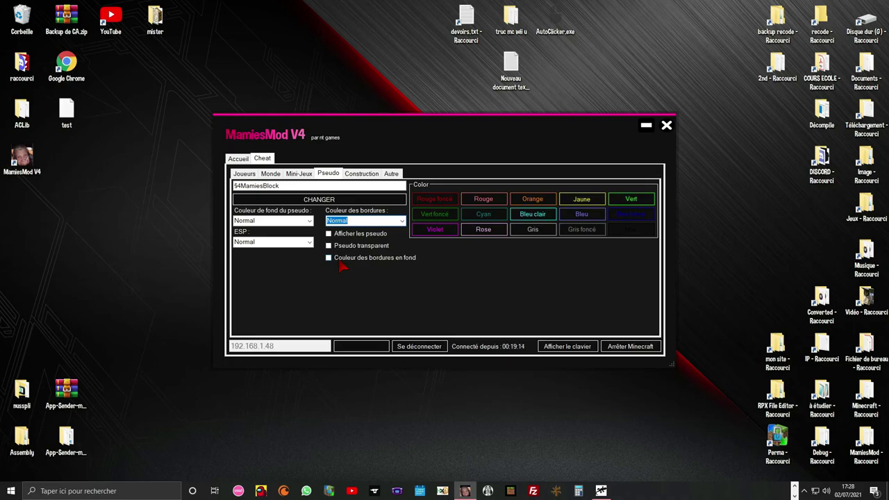
On the Construction page, try saving the structure and decline the confirmation
{"action": "left_click", "coordinate": [356, 177]}
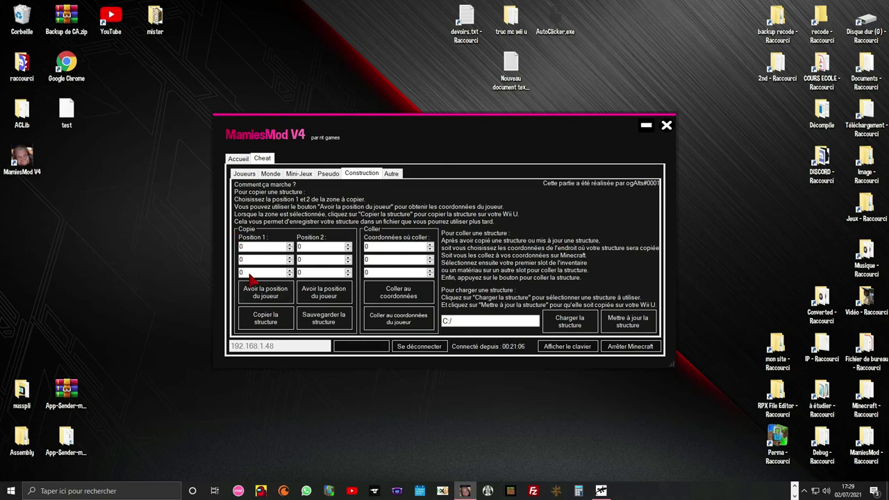
{"action": "left_click", "coordinate": [313, 247]}
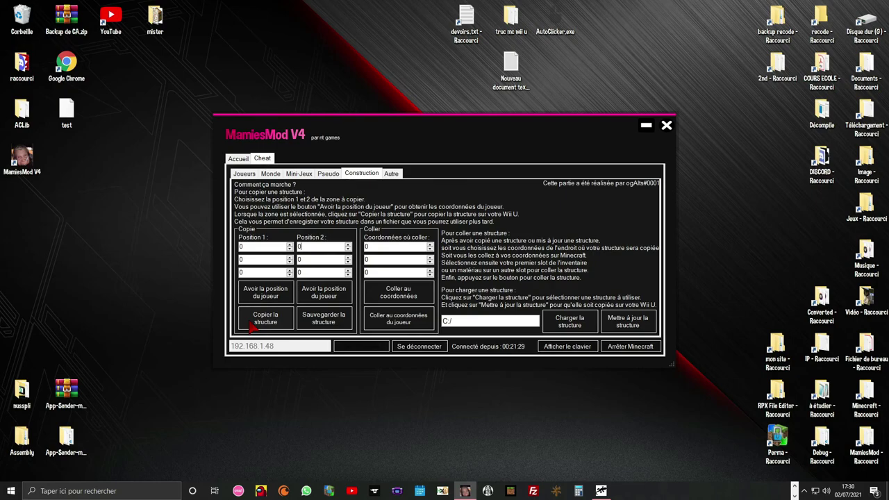
{"action": "left_click", "coordinate": [341, 320]}
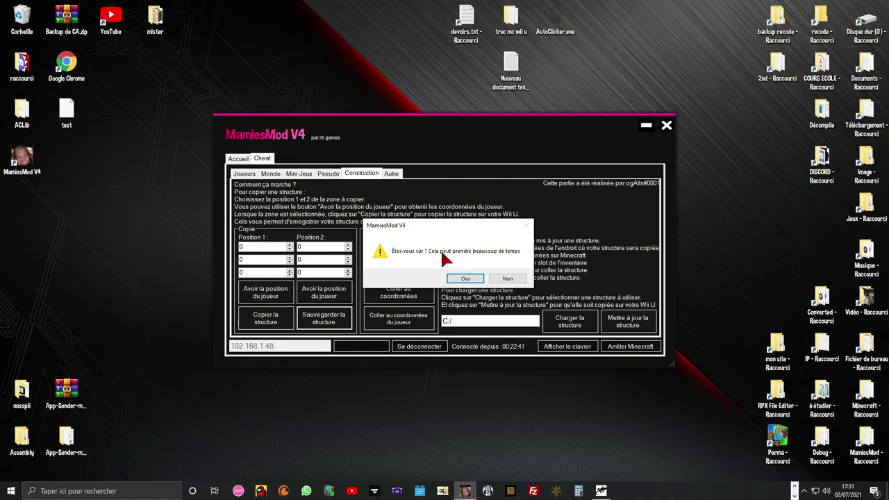
{"action": "left_click", "coordinate": [504, 277]}
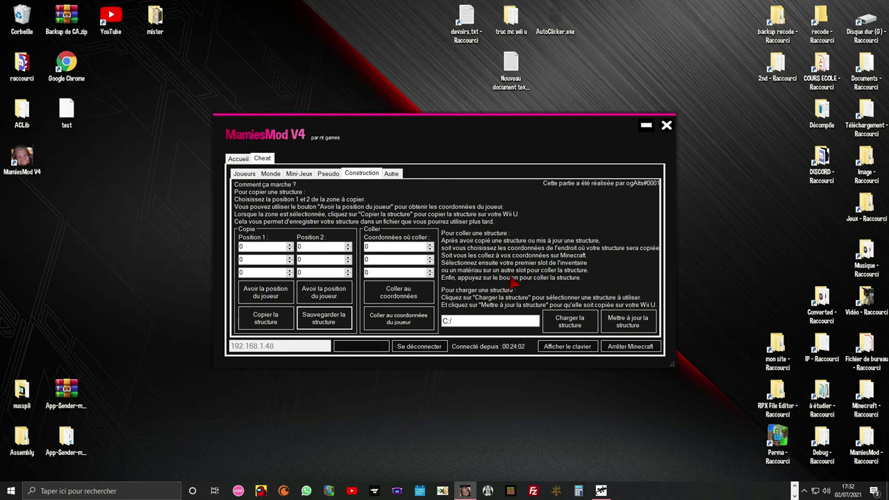
Start loading a structure on the Construction page and look through the desktop folder for a structure file
{"action": "left_click", "coordinate": [566, 322]}
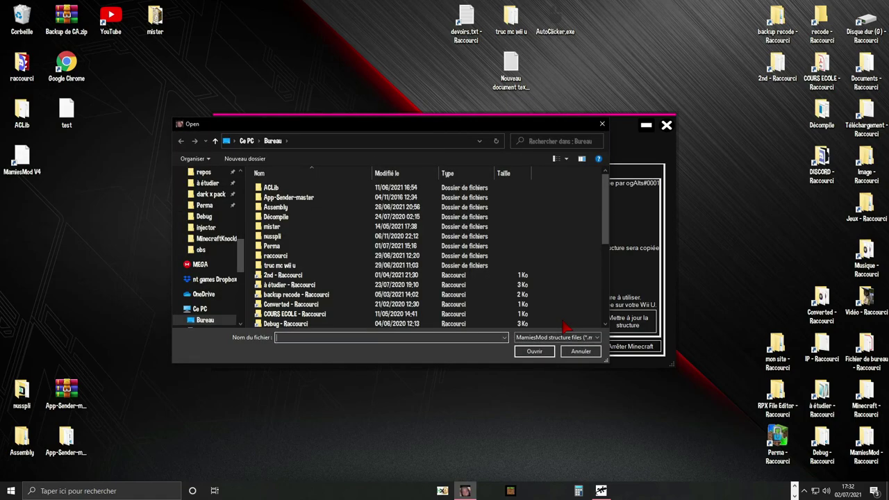
{"action": "scroll", "coordinate": [327, 234], "scroll_direction": "down", "scroll_amount": 5}
{"action": "scroll", "coordinate": [342, 251], "scroll_direction": "up", "scroll_amount": 5}
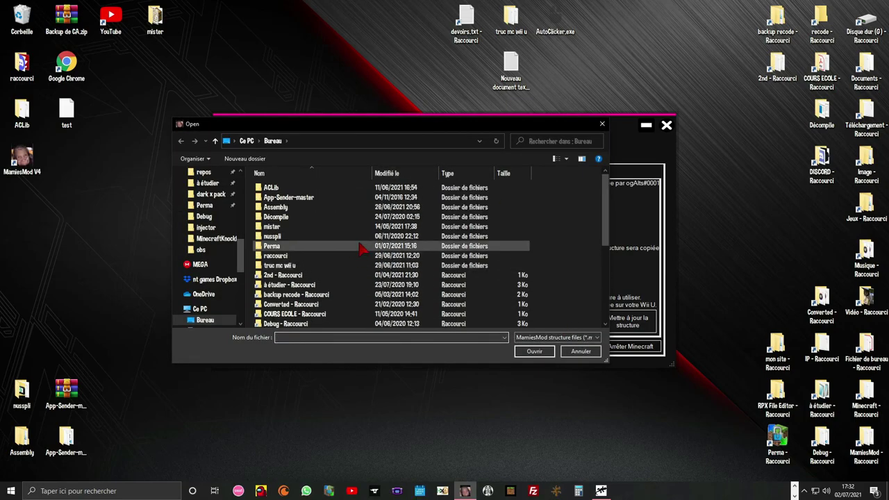
Create a new text document on the desktop and name it test.mamiestruct, accepting the extension change
{"action": "left_click", "coordinate": [255, 73]}
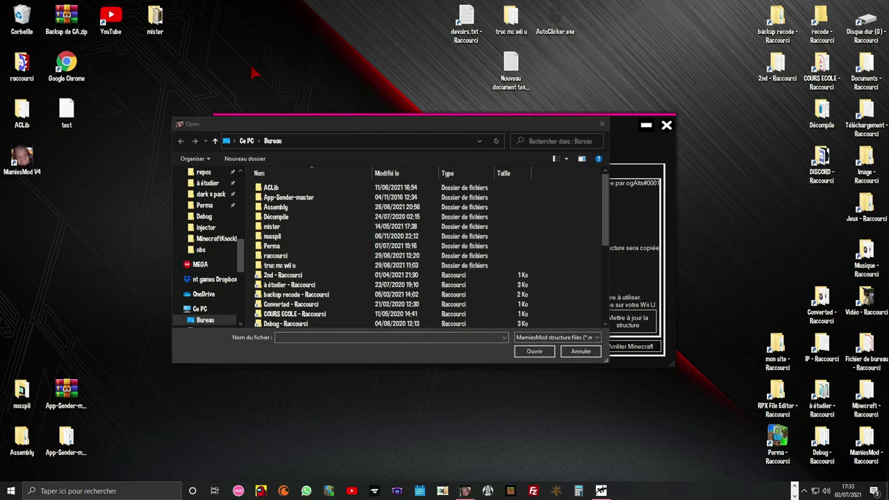
{"action": "right_click", "coordinate": [252, 67]}
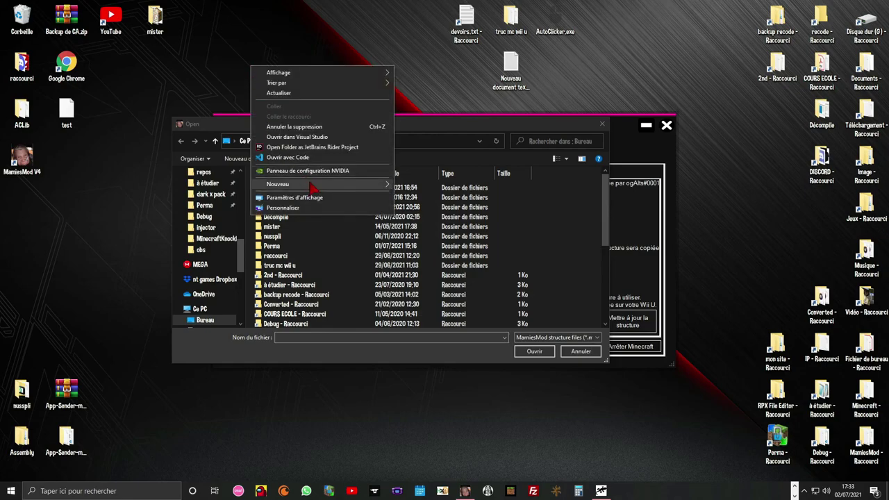
{"action": "mouse_move", "coordinate": [374, 187]}
{"action": "left_click", "coordinate": [427, 392]}
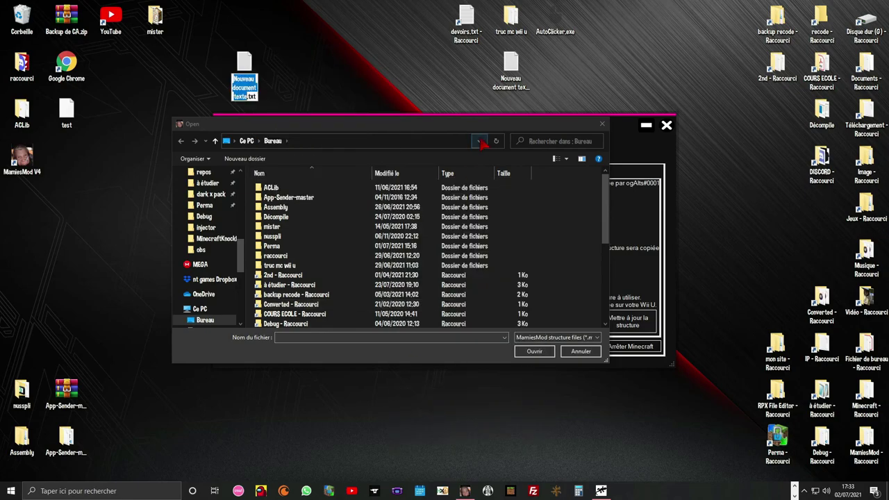
{"action": "type", "text": "test"}
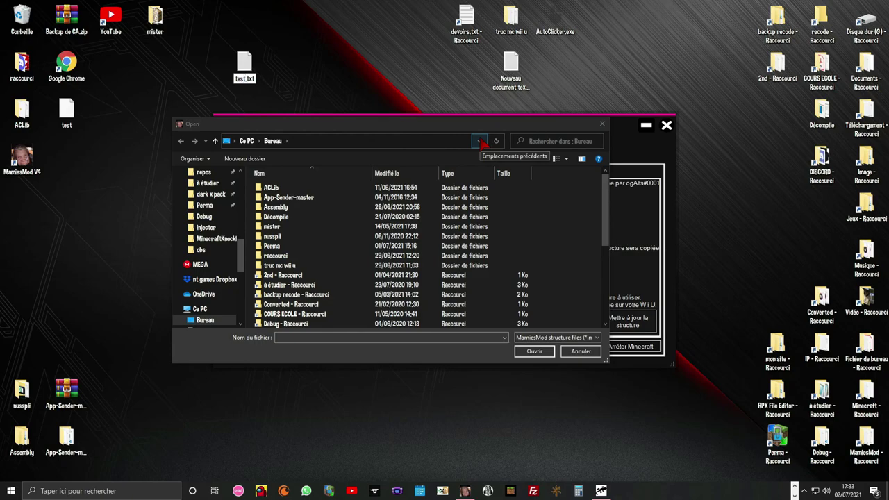
{"action": "key", "text": "BackSpace"}
{"action": "key", "text": "BackSpace"}
{"action": "key", "text": "BackSpace"}
{"action": "type", "text": "mamiestruct"}
{"action": "key", "text": "Return"}
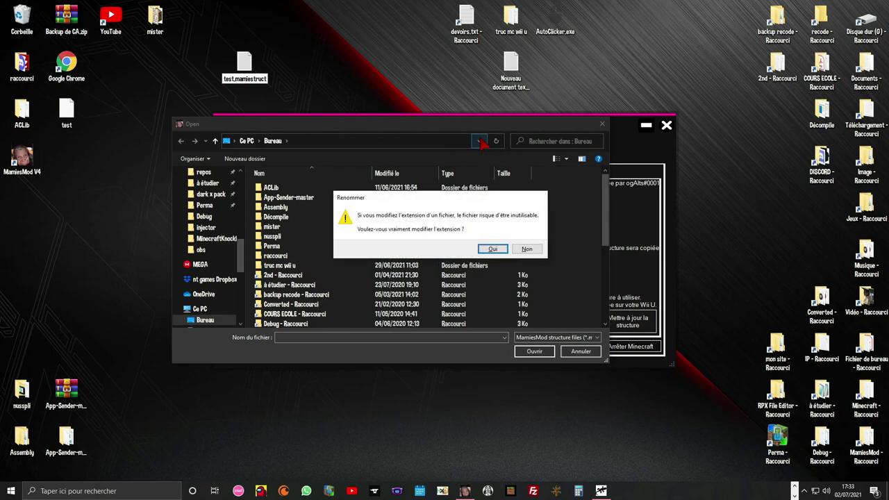
{"action": "key", "text": "Return"}
Load test.mamiestruct from the desktop as the structure file and highlight the end of its path
{"action": "scroll", "coordinate": [379, 291], "scroll_direction": "down", "scroll_amount": 6}
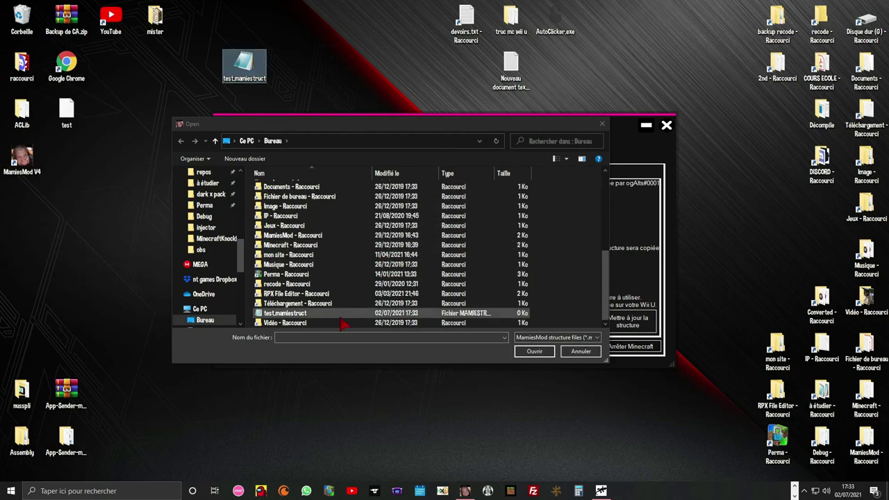
{"action": "double_click", "coordinate": [274, 314]}
{"action": "mouse_move", "coordinate": [535, 321]}
{"action": "left_mouse_down"}
{"action": "mouse_move", "coordinate": [430, 325]}
{"action": "mouse_move", "coordinate": [548, 327]}
{"action": "left_mouse_up"}
{"action": "left_click", "coordinate": [522, 327]}
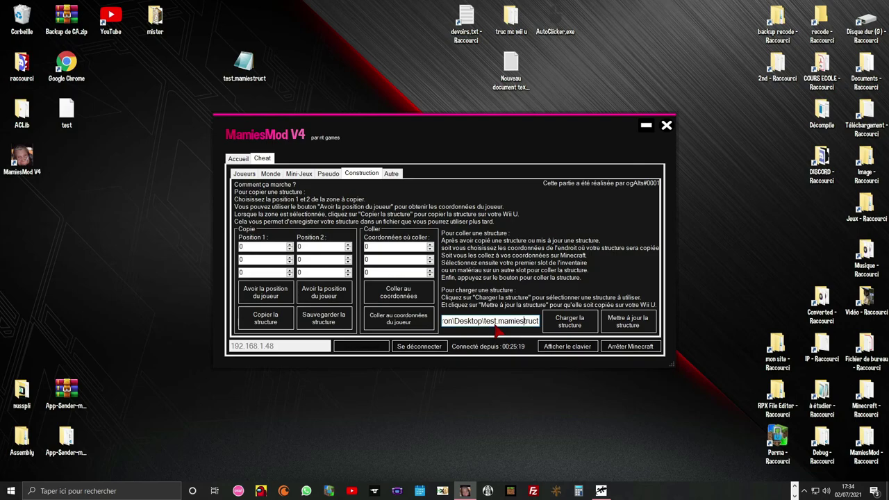
{"action": "left_click_drag", "start_coordinate": [478, 323], "coordinate": [546, 323]}
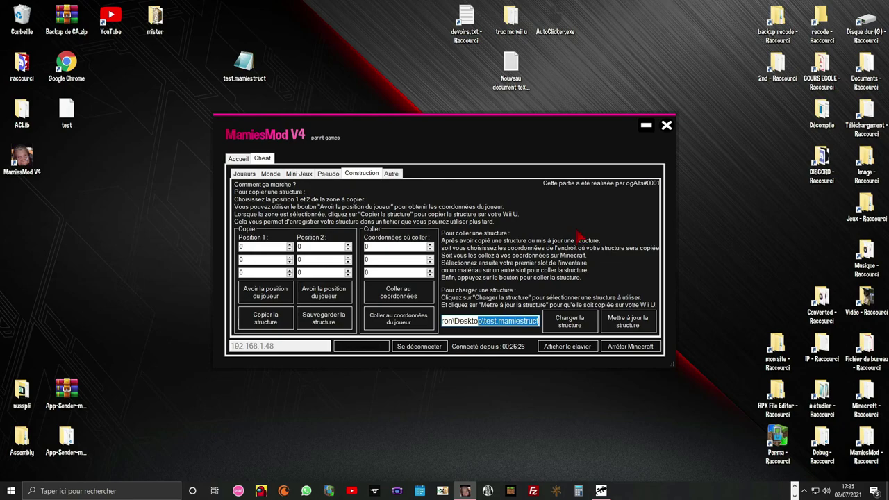
Visit the Autre page, and open the cheat finder's list of cheats on the Accueil page
{"action": "left_click", "coordinate": [393, 174]}
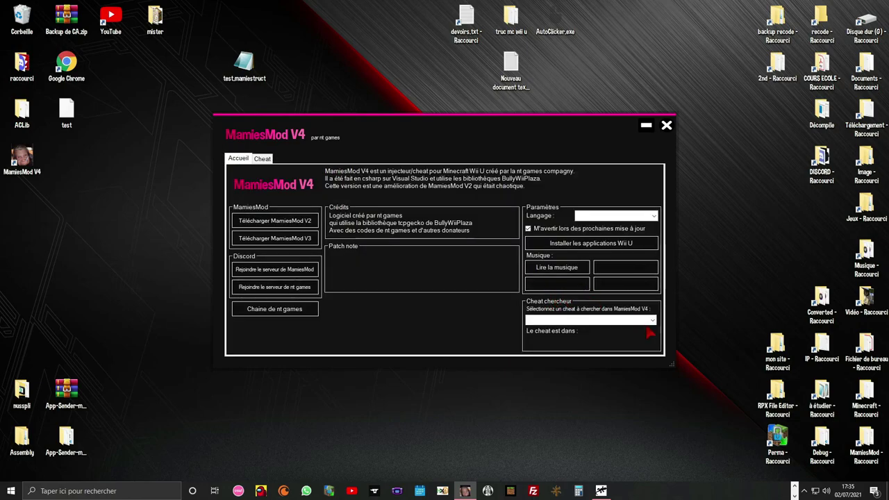
{"action": "left_click", "coordinate": [652, 321]}
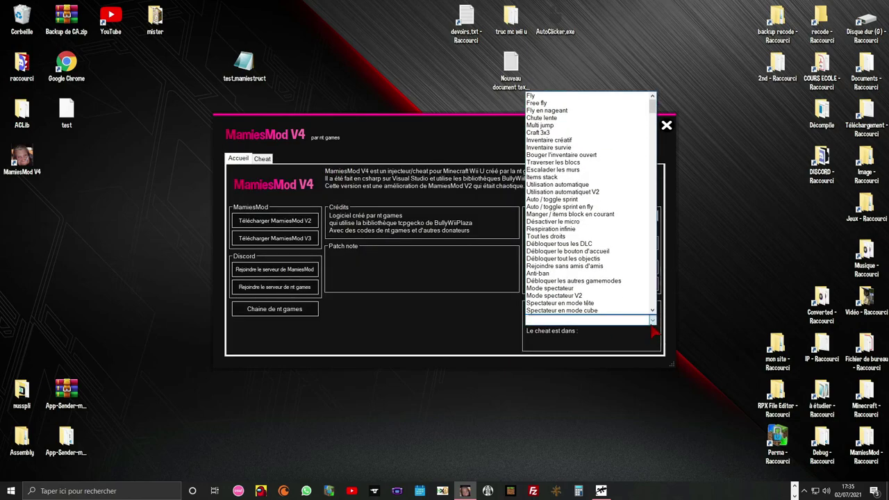